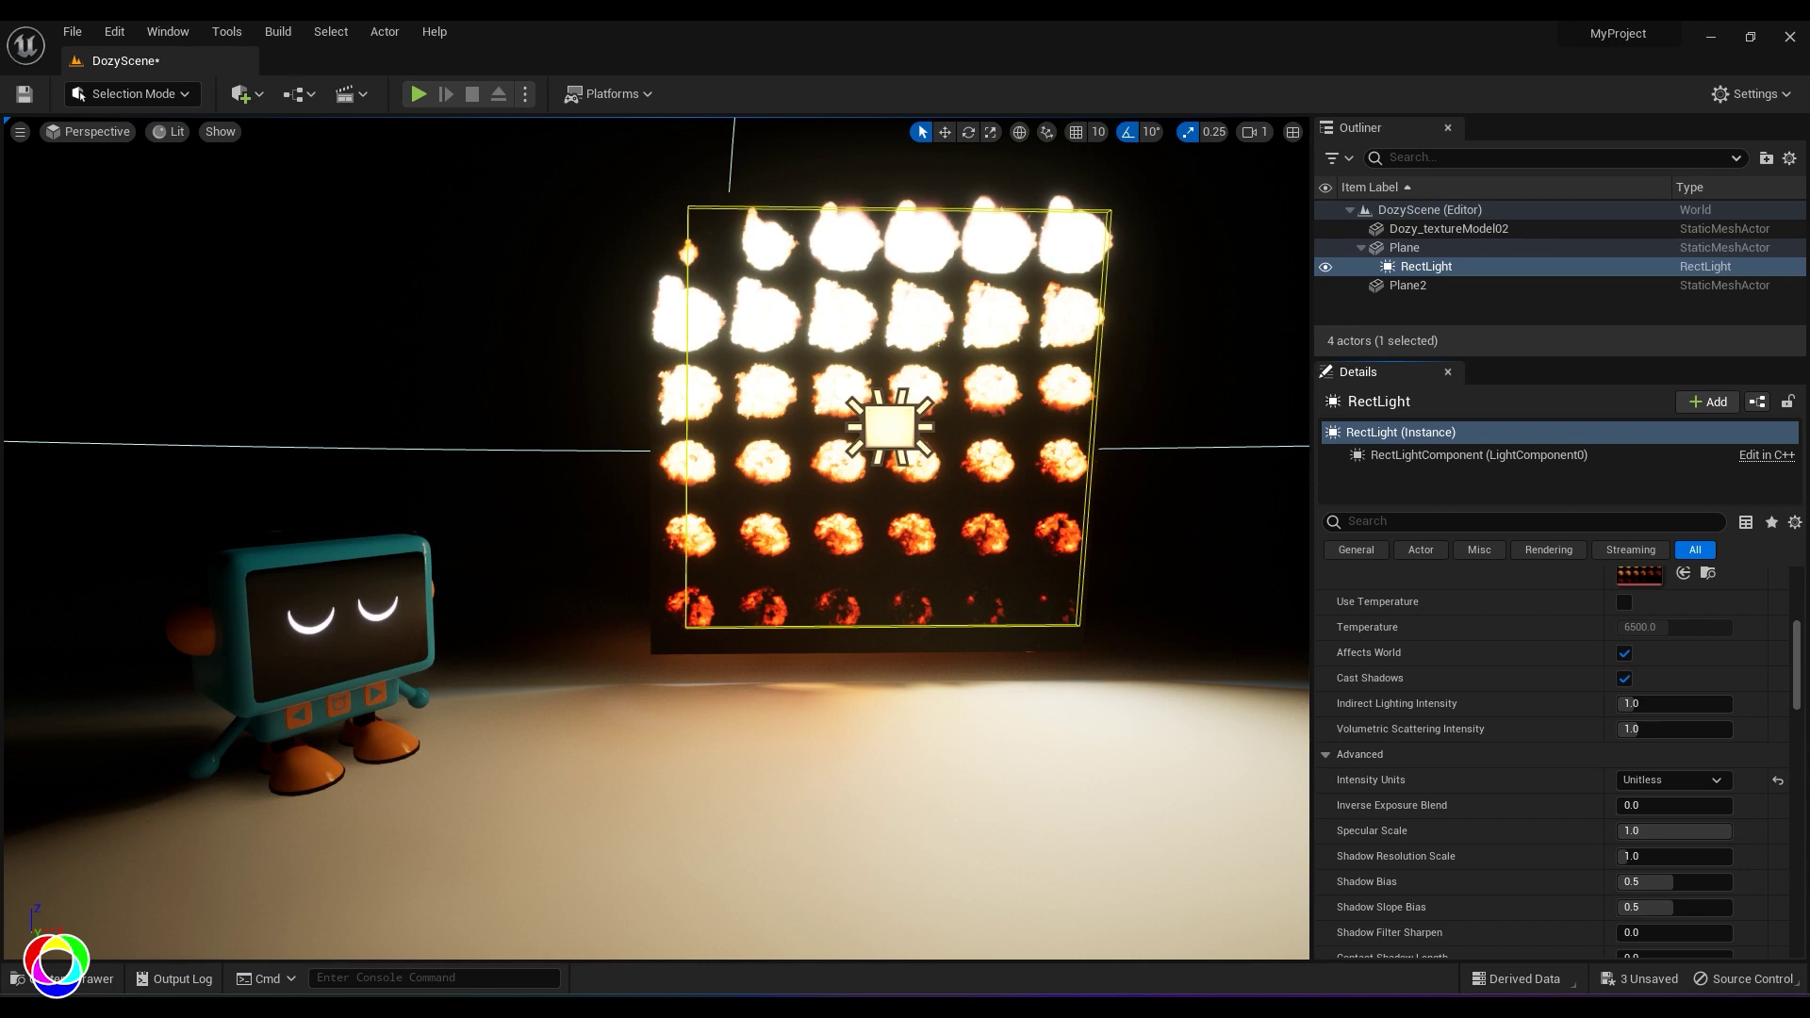
Select the fireball plane, slide it sideways and back, and tilt it about 80 degrees.
{"action": "left_click", "coordinate": [666, 554]}
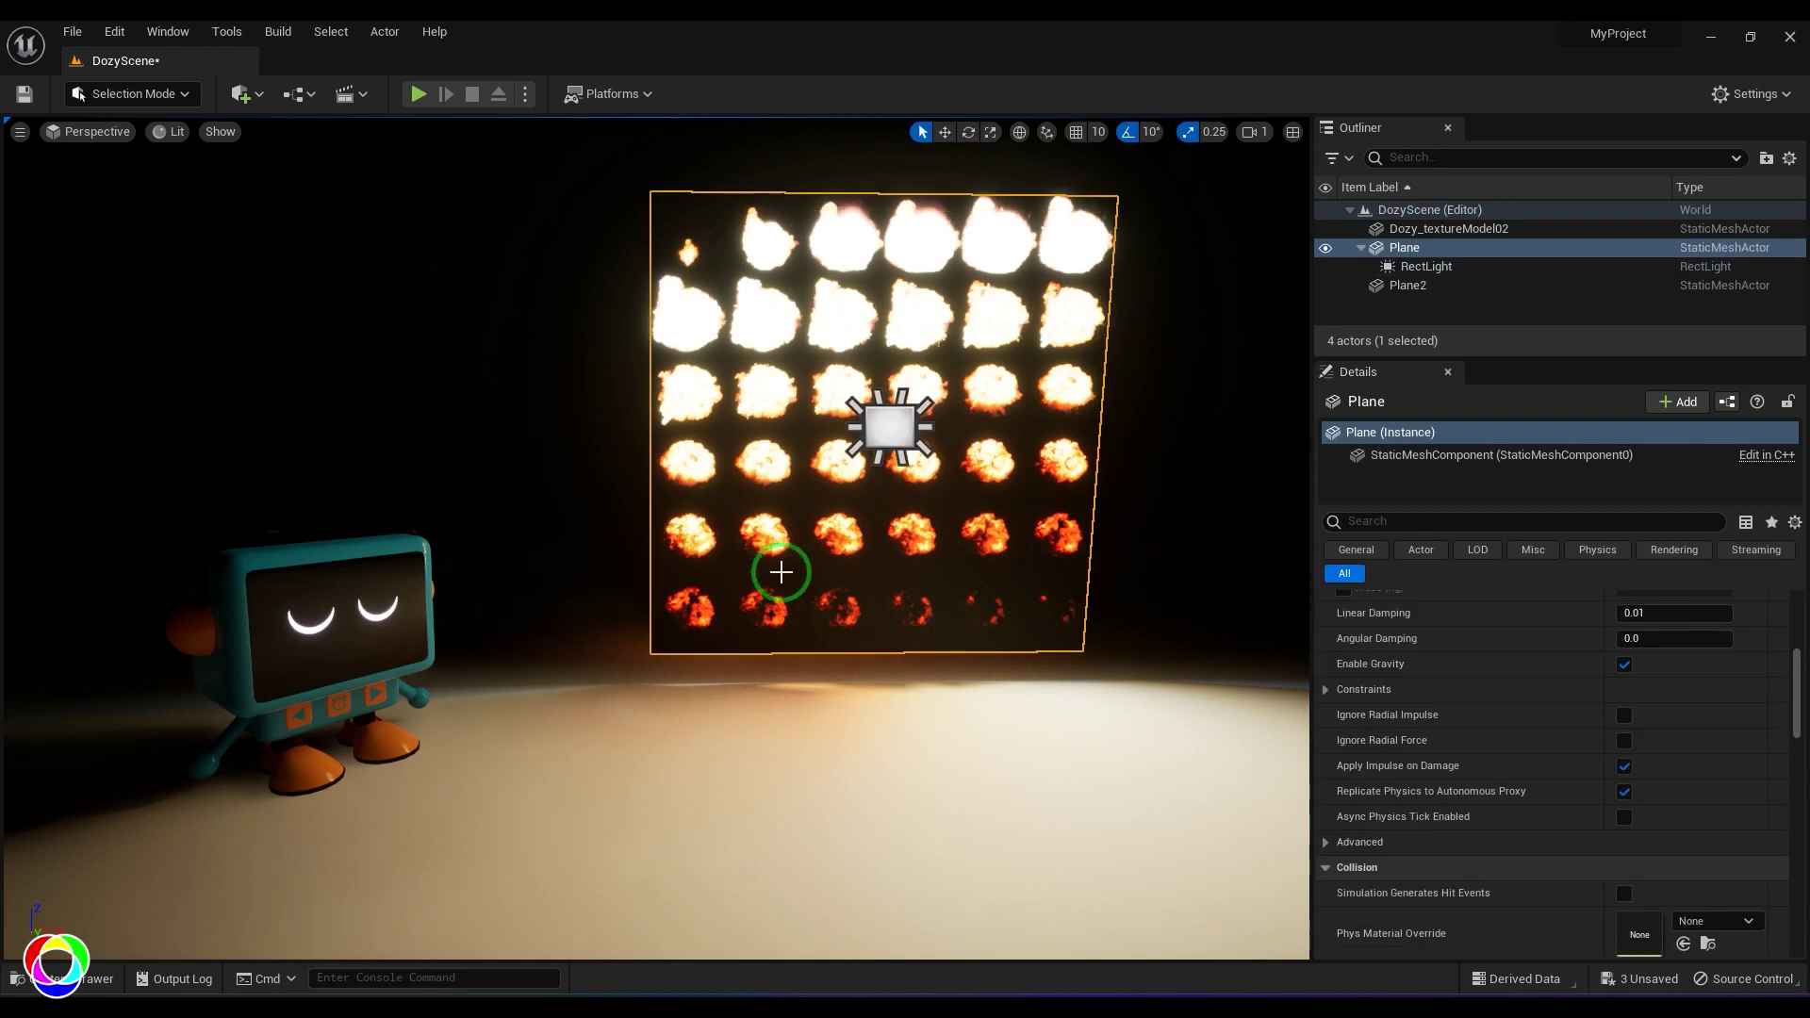
{"action": "key", "text": "w"}
{"action": "mouse_move", "coordinate": [948, 415]}
{"action": "left_mouse_down"}
{"action": "mouse_move", "coordinate": [1084, 420]}
{"action": "mouse_move", "coordinate": [948, 415]}
{"action": "left_mouse_up"}
{"action": "key", "text": "e"}
{"action": "left_click_drag", "start_coordinate": [882, 533], "coordinate": [862, 394]}
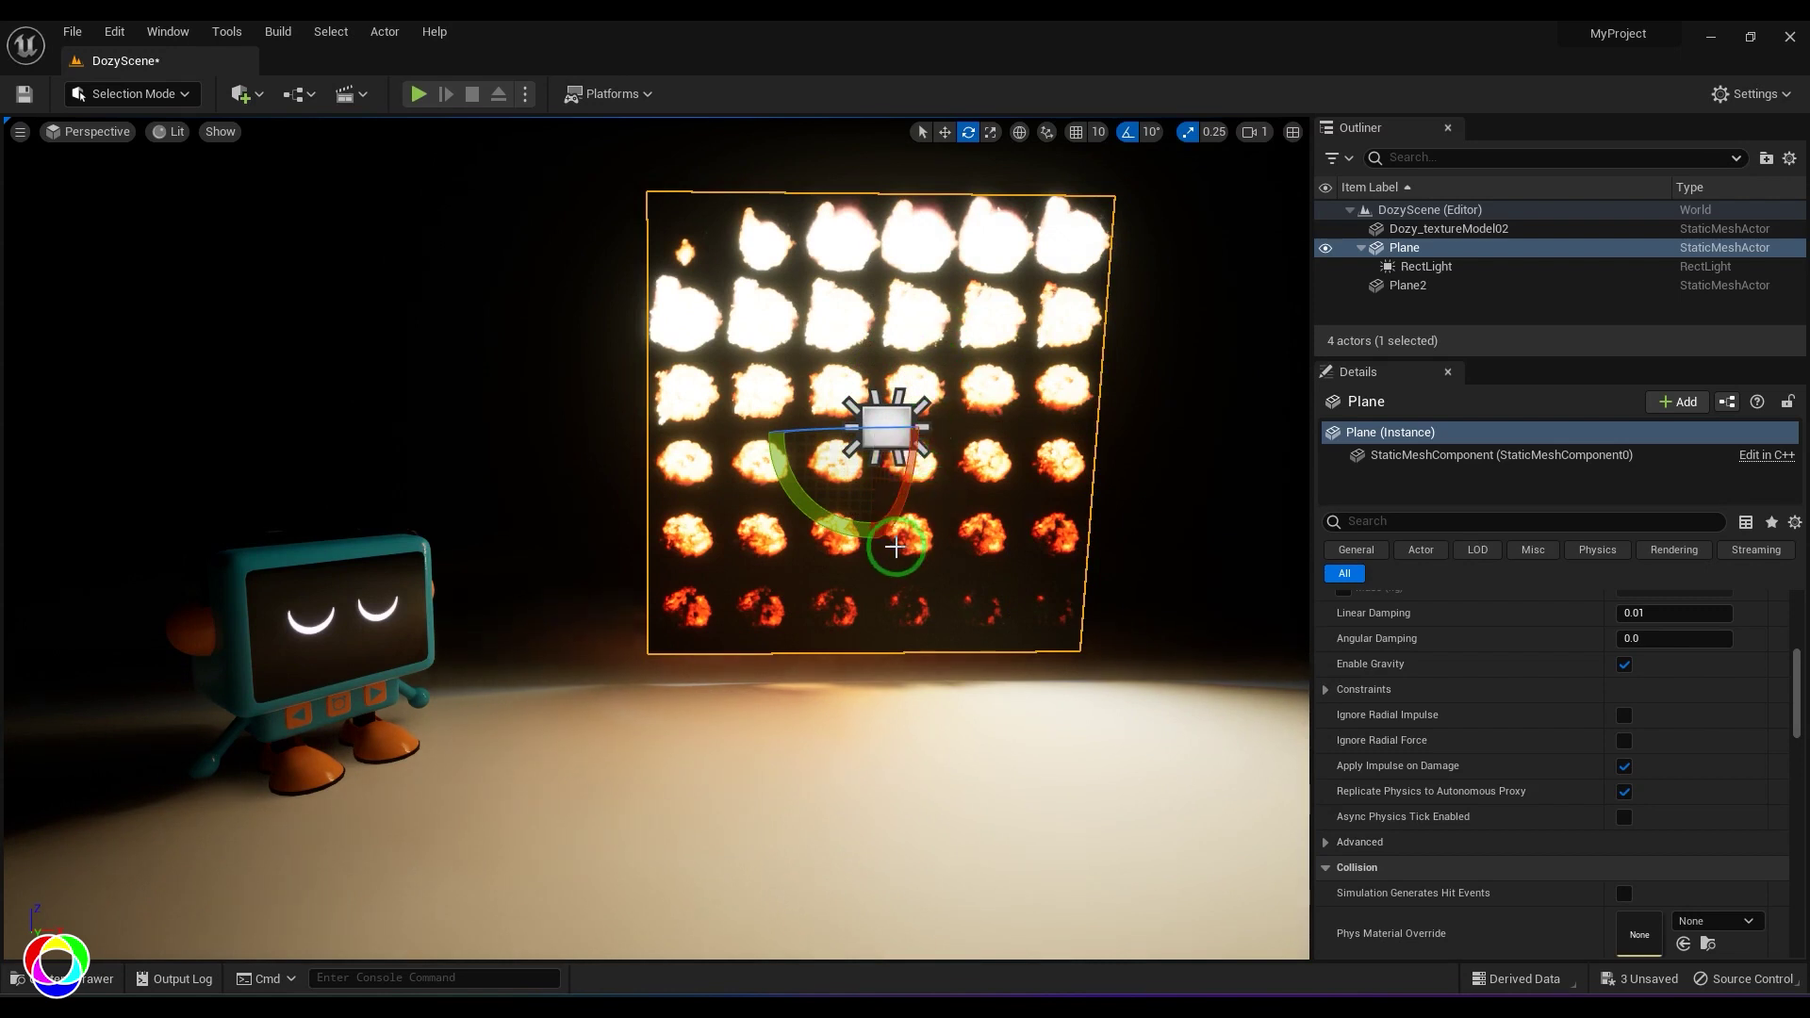
Turn the plane around its vertical axis, then select its attached RectLight in the Outliner.
{"action": "scroll", "coordinate": [820, 626], "scroll_direction": "down", "scroll_amount": 5}
{"action": "left_click_drag", "start_coordinate": [755, 415], "coordinate": [797, 471]}
{"action": "scroll", "coordinate": [819, 486], "scroll_direction": "up", "scroll_amount": 4}
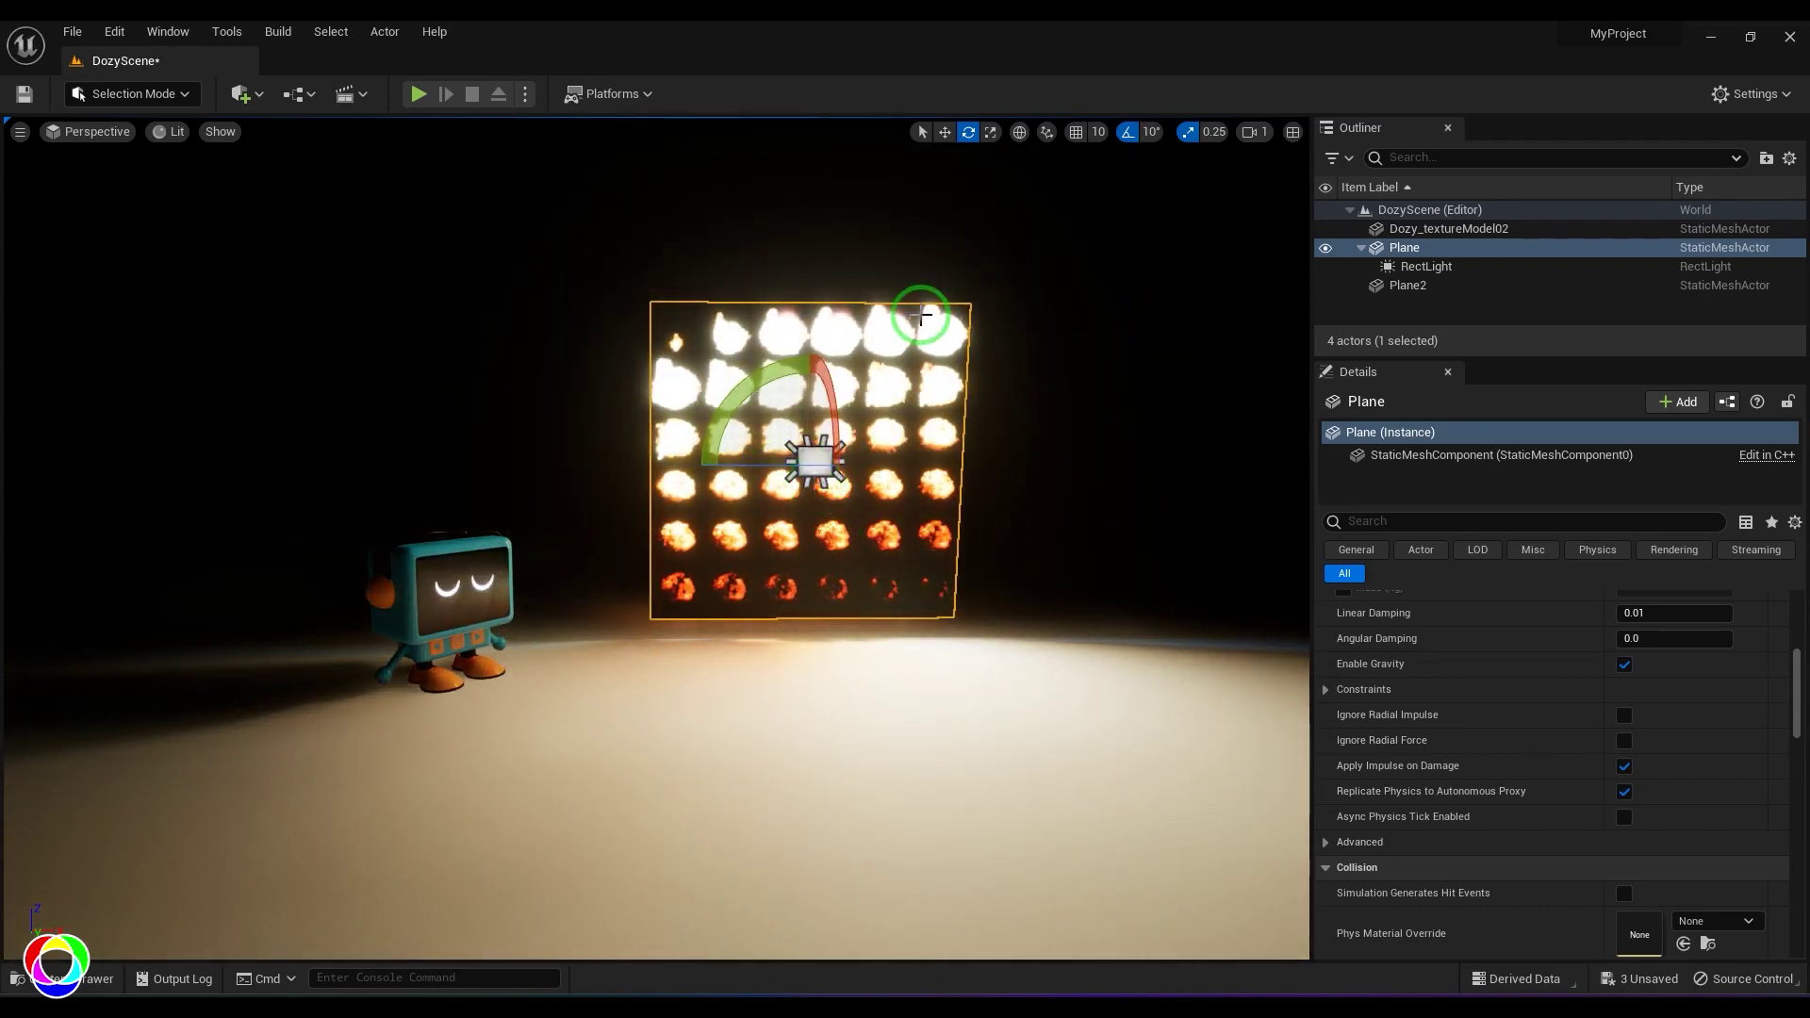
{"action": "scroll", "coordinate": [938, 500], "scroll_direction": "up", "scroll_amount": 2}
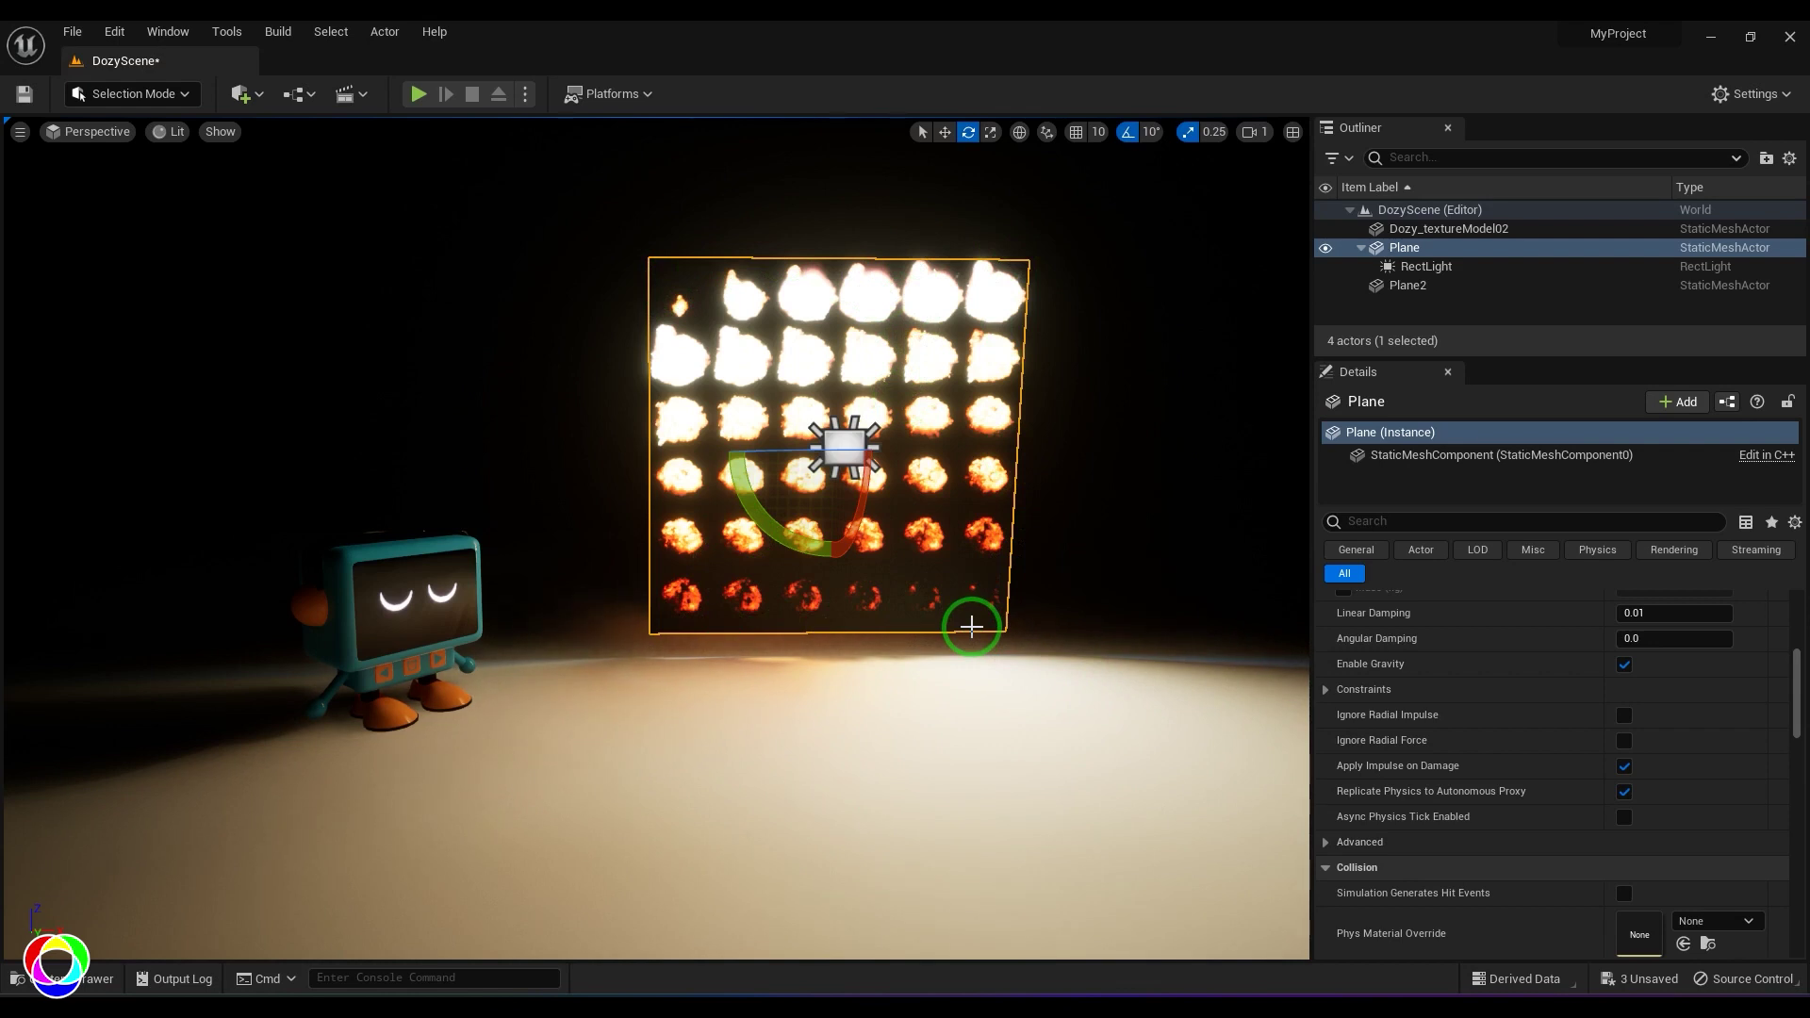
{"action": "left_click", "coordinate": [1424, 267]}
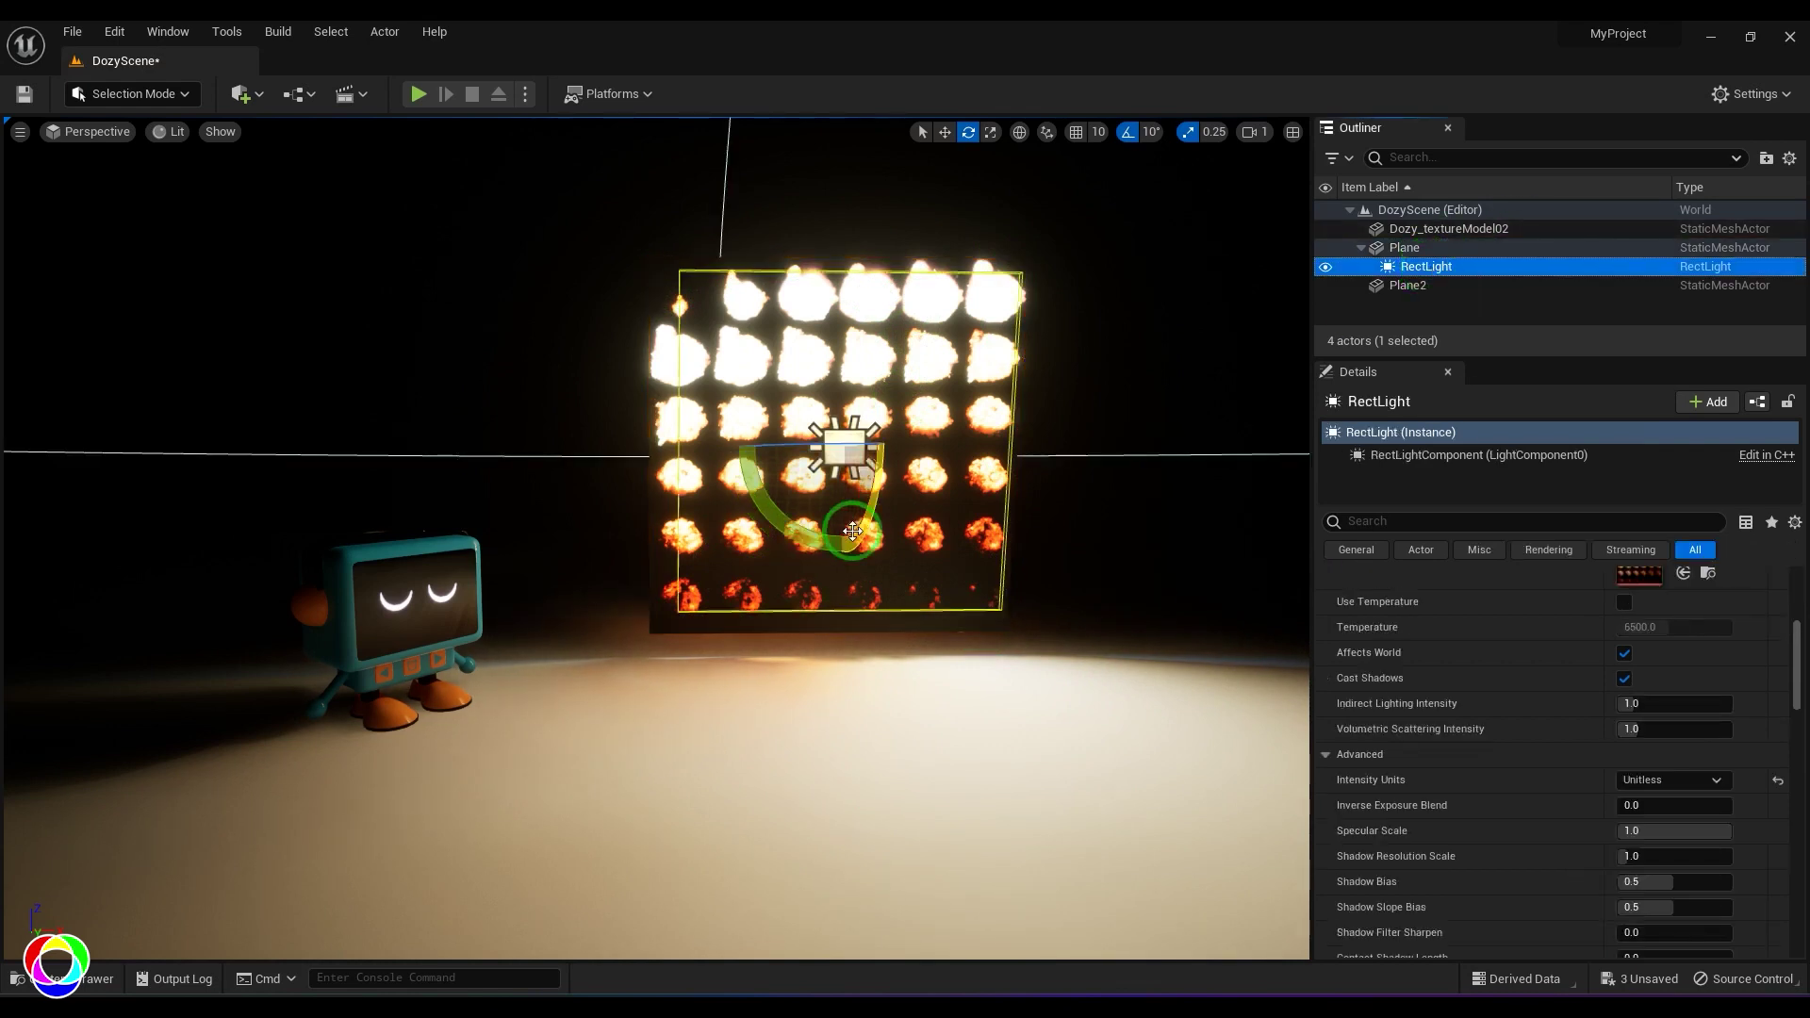
Delete the old rect light and hide the fireball plane in the Outliner.
{"action": "key", "text": "Delete"}
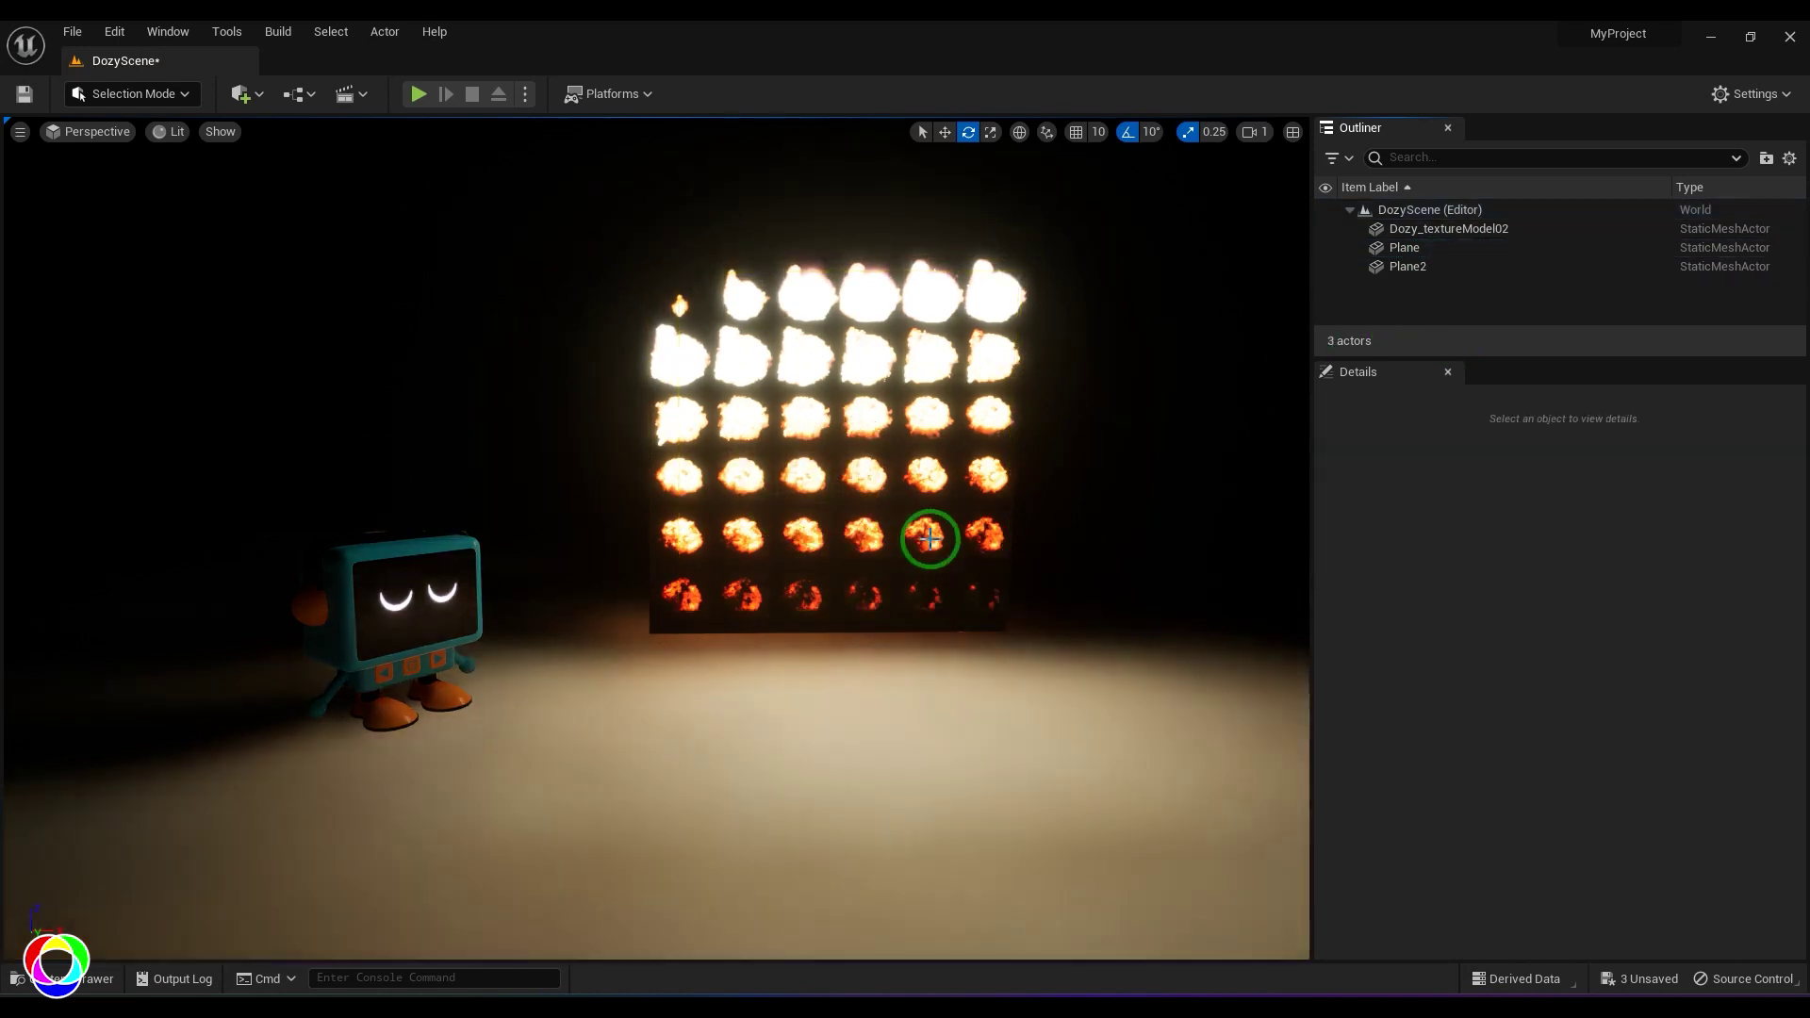
{"action": "scroll", "coordinate": [496, 398], "scroll_direction": "down", "scroll_amount": 5}
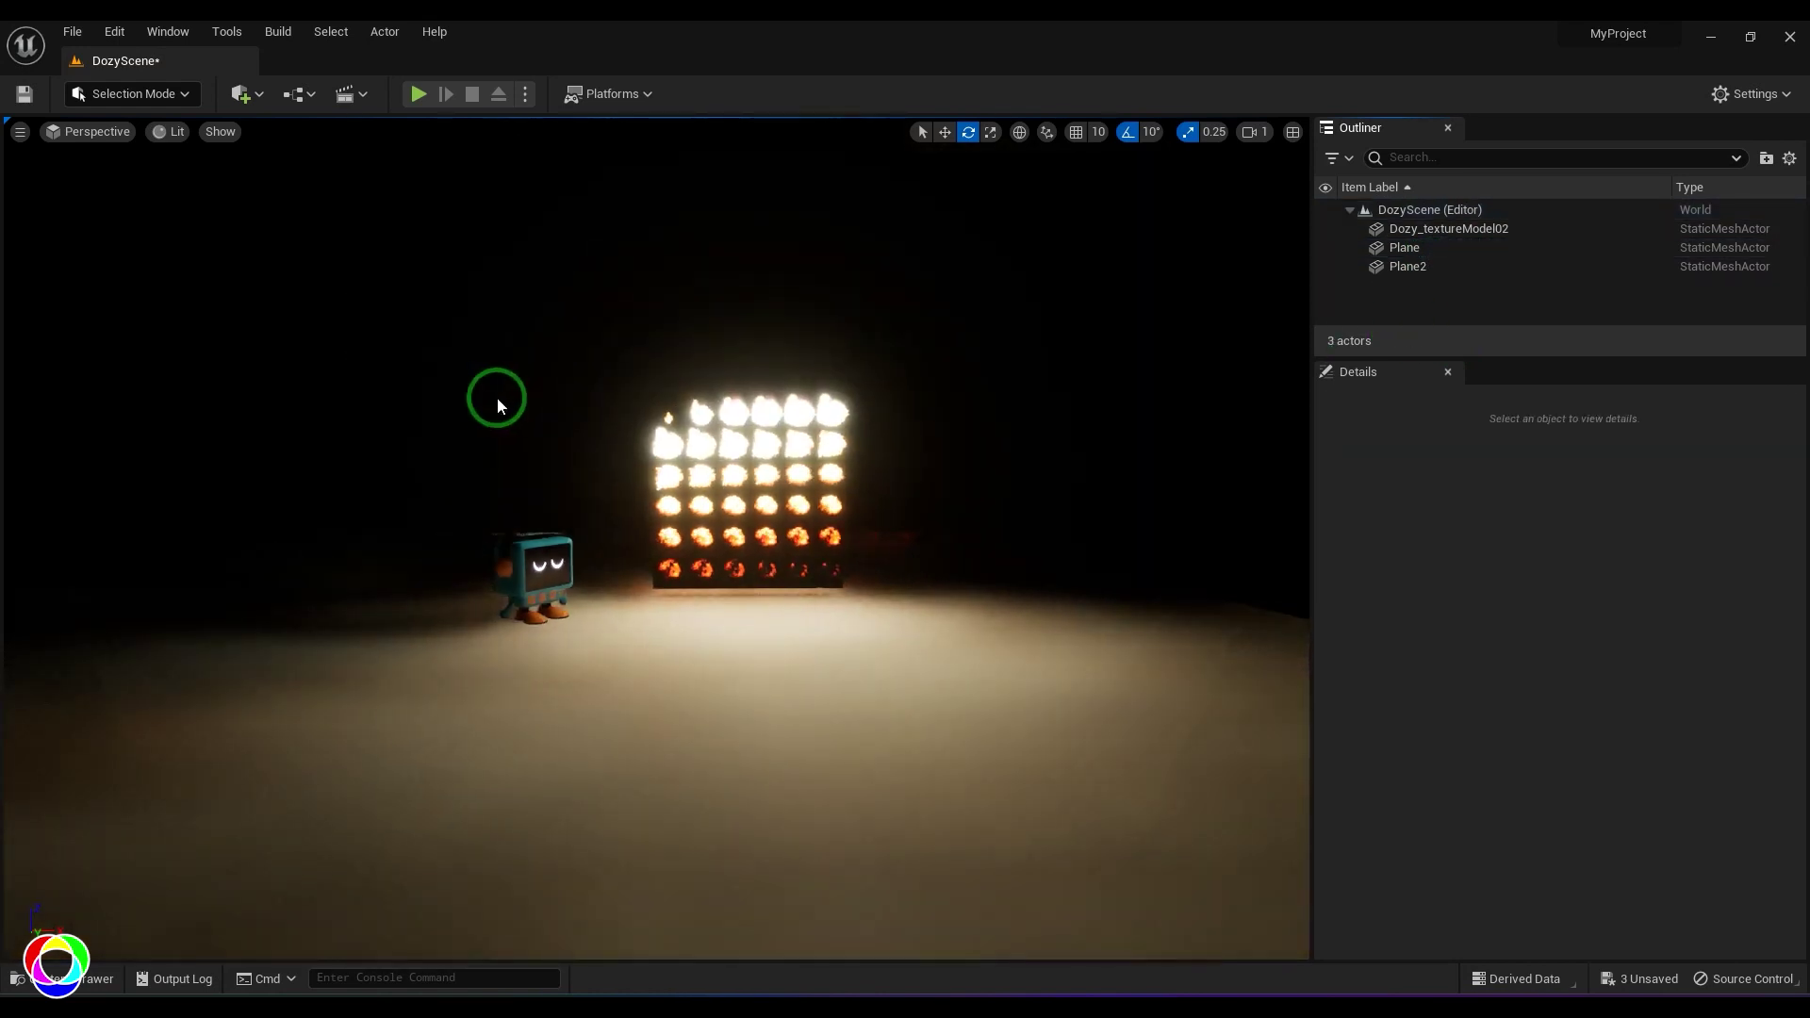
{"action": "scroll", "coordinate": [496, 398], "scroll_direction": "up", "scroll_amount": 3}
{"action": "left_click", "coordinate": [252, 94]}
{"action": "left_click", "coordinate": [794, 405]}
{"action": "left_click", "coordinate": [793, 405]}
{"action": "left_click", "coordinate": [1327, 247]}
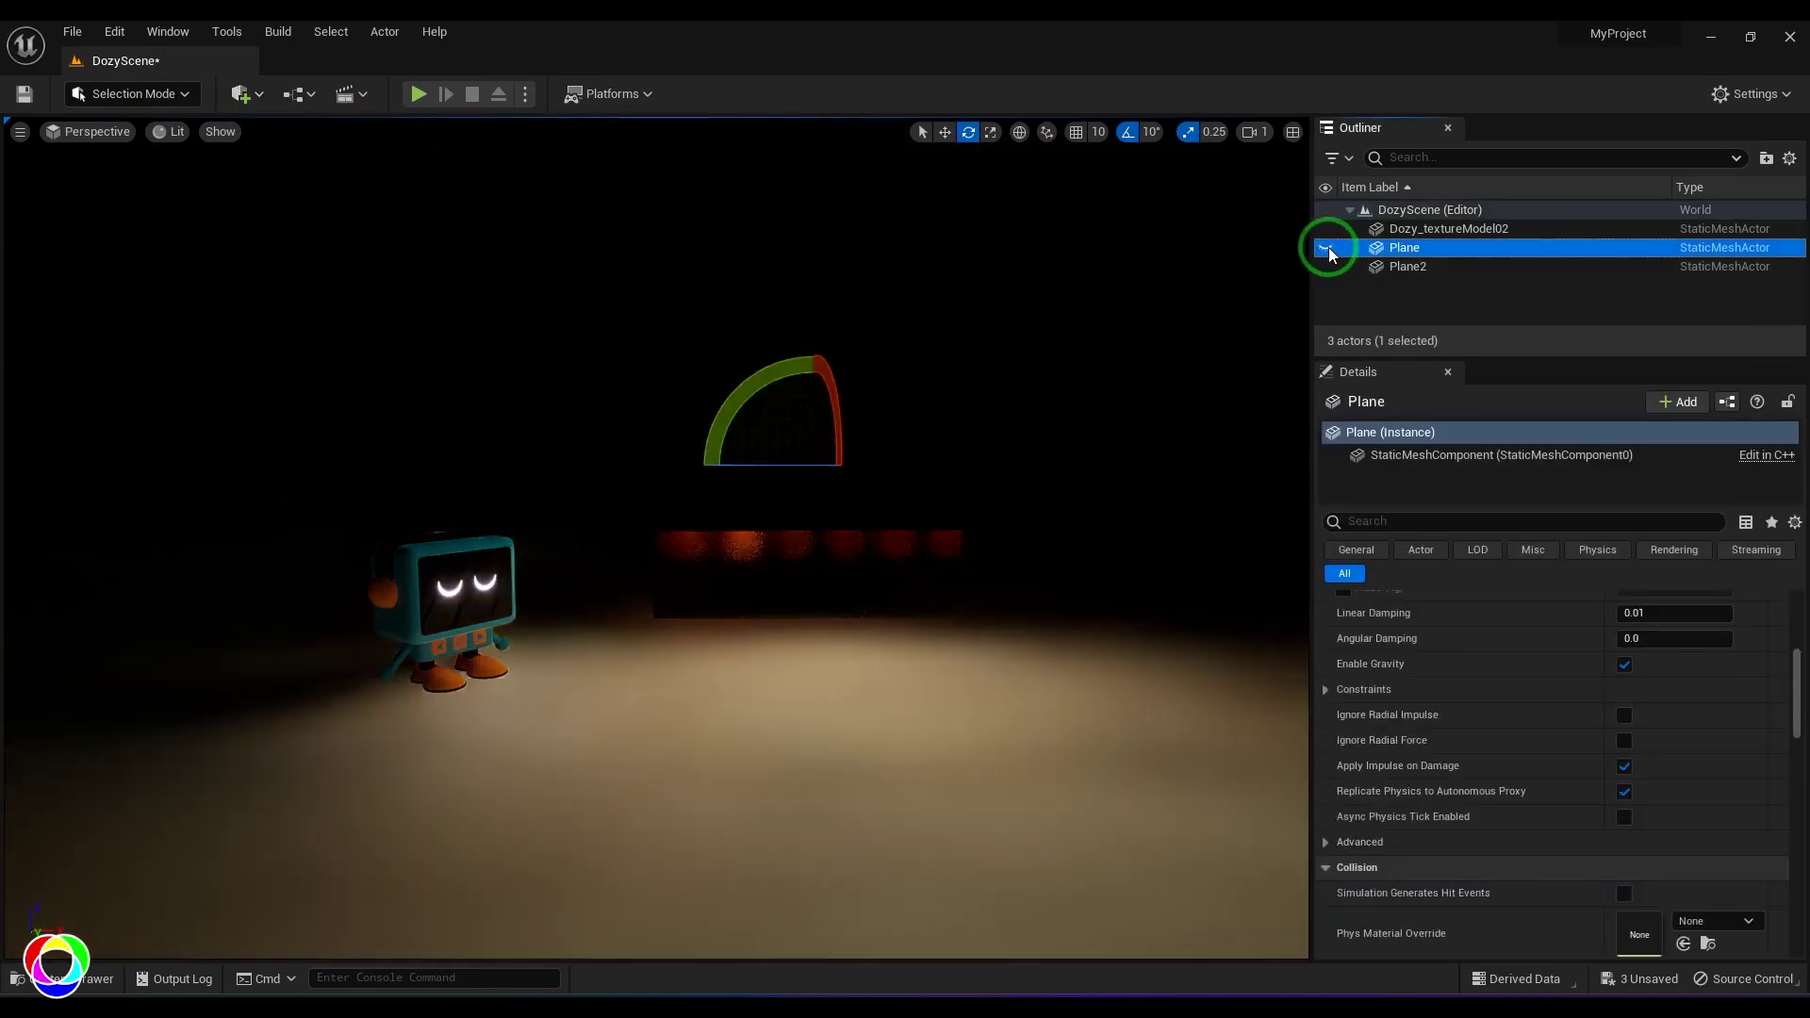
Place a new Rect Light from Quick Add > Lights.
{"action": "left_click", "coordinate": [247, 95]}
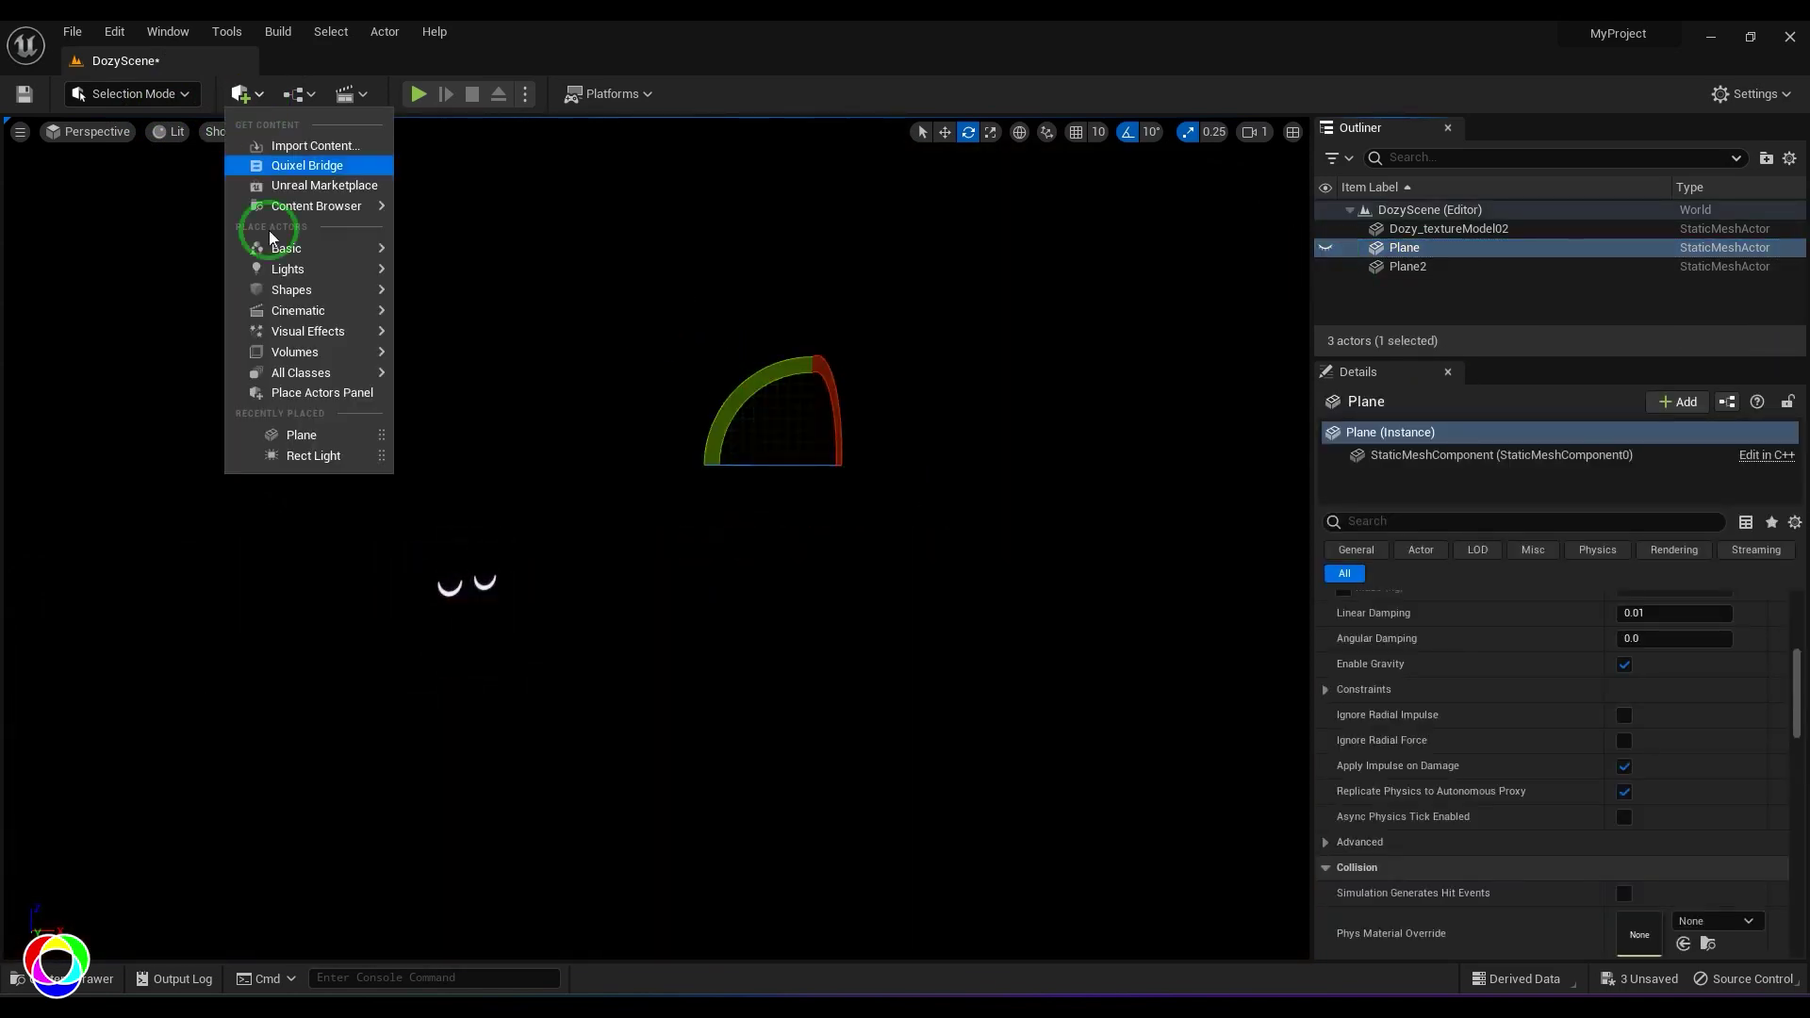
{"action": "mouse_move", "coordinate": [332, 268]}
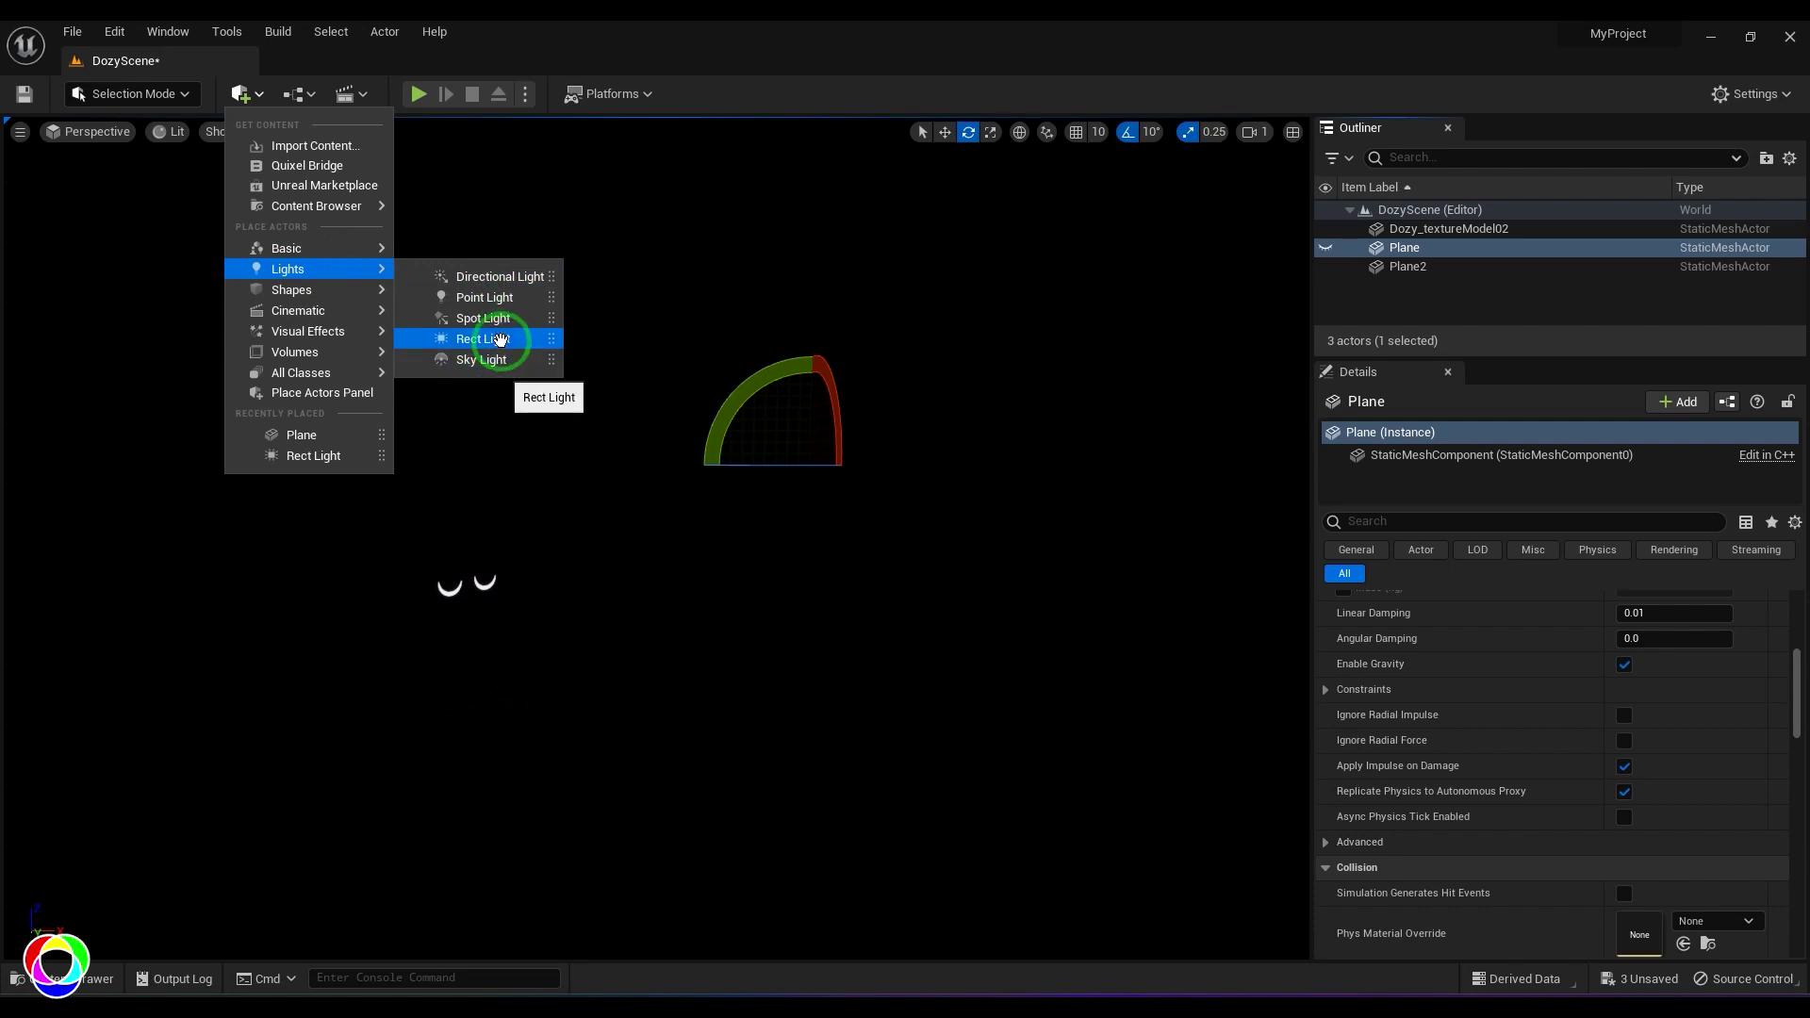
{"action": "left_click", "coordinate": [499, 339]}
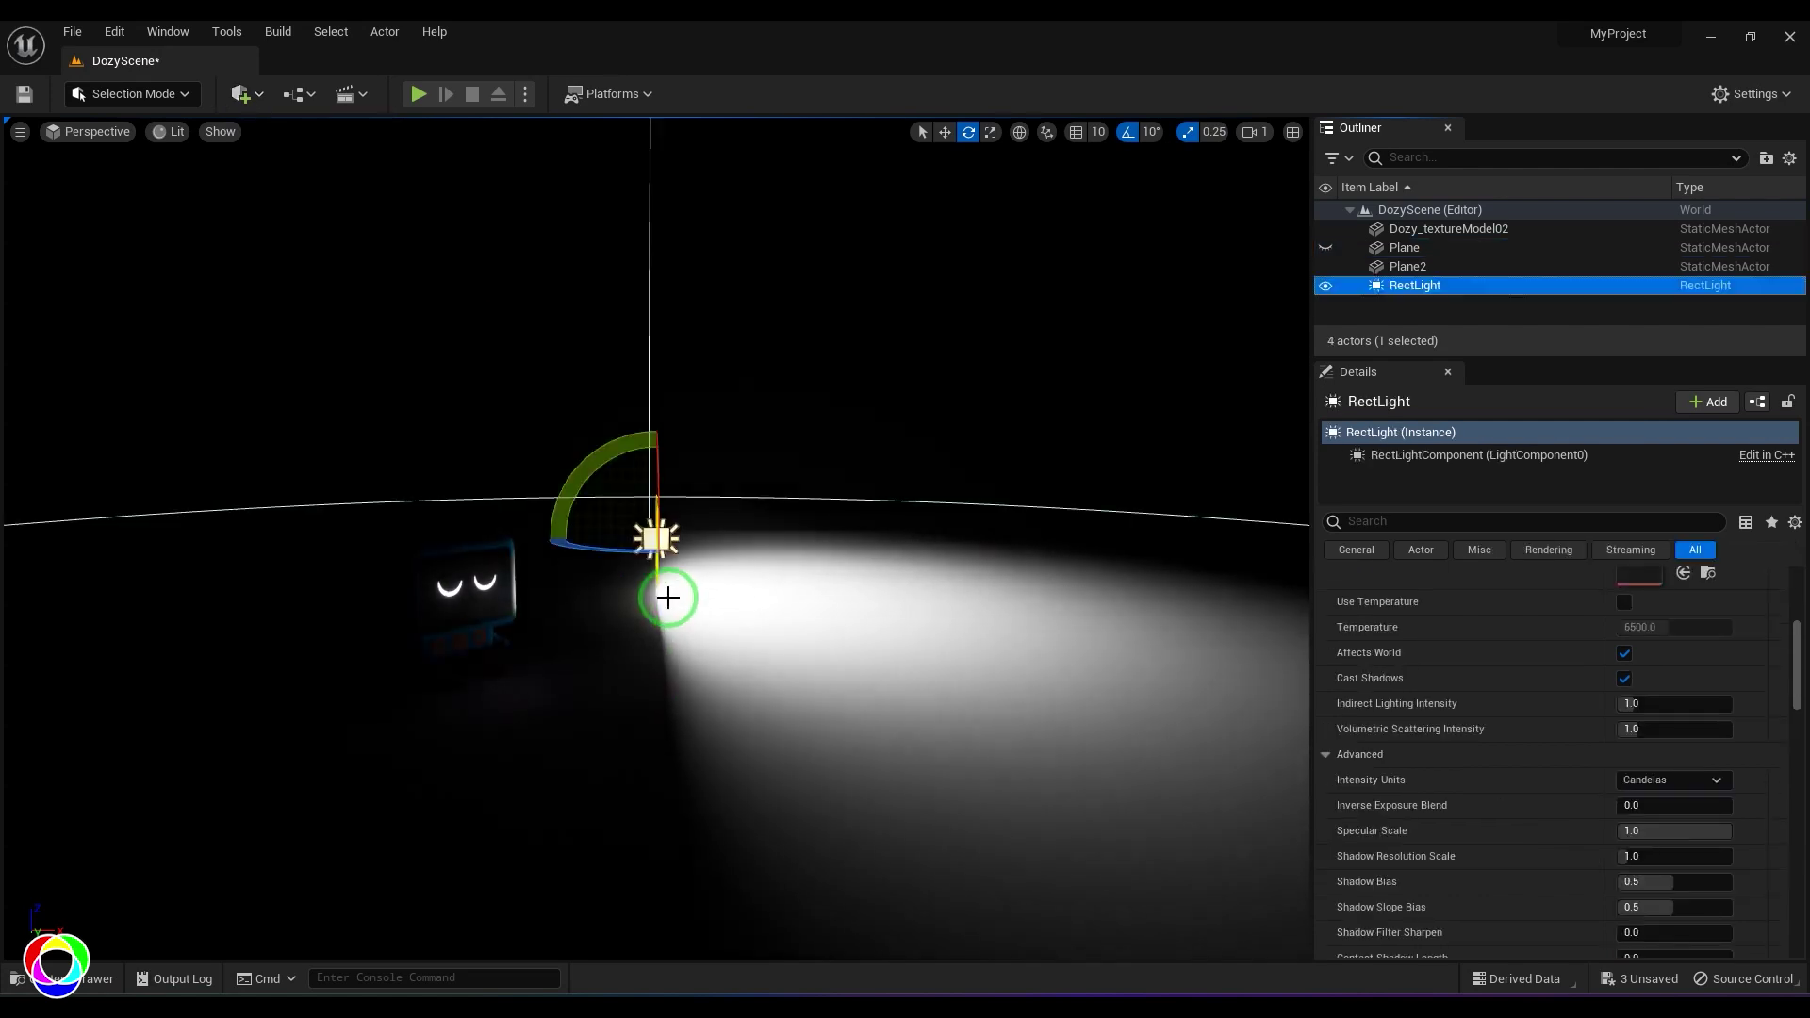
Move the new rect light along X to about 517.98.
{"action": "key", "text": "w"}
{"action": "scroll", "coordinate": [1637, 727], "scroll_direction": "up", "scroll_amount": 6}
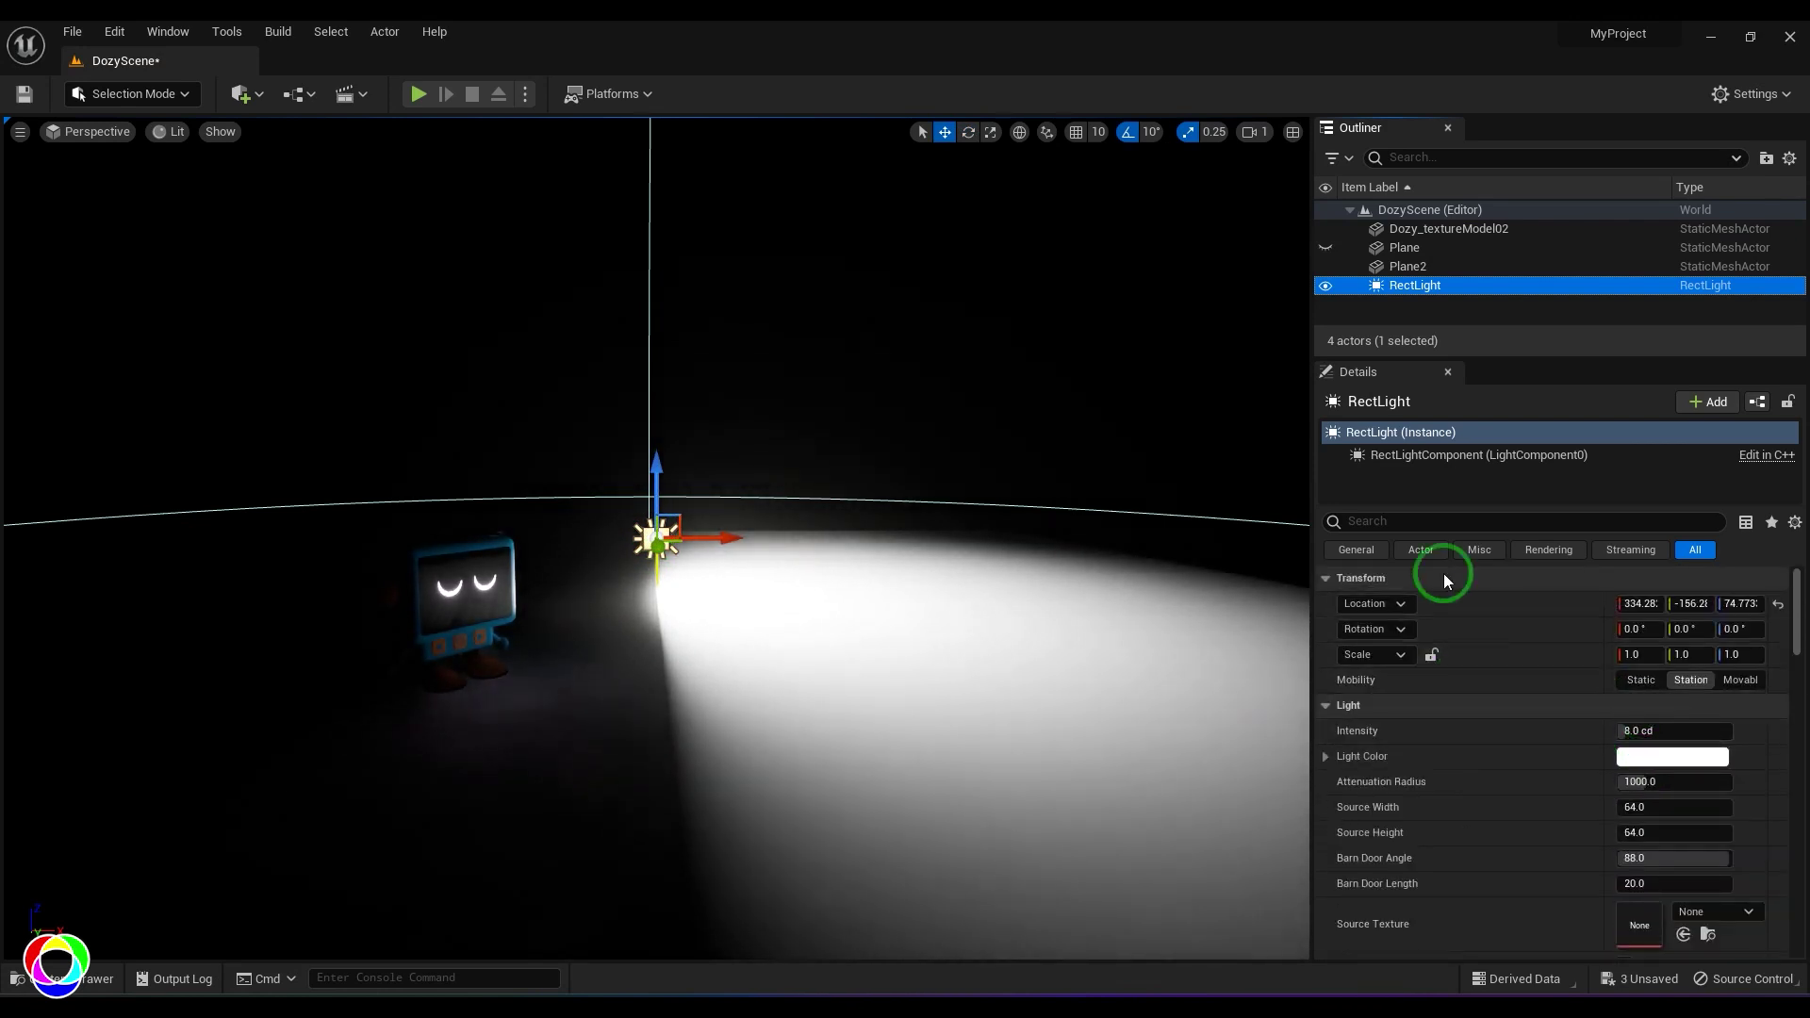
{"action": "left_click_drag", "start_coordinate": [714, 539], "coordinate": [501, 558]}
Turn the light to roughly 90 degrees, undoing an accidental attenuation radius change.
{"action": "key", "text": "e"}
{"action": "key", "text": "w"}
{"action": "key", "text": "r"}
{"action": "left_click_drag", "start_coordinate": [811, 546], "coordinate": [945, 538]}
{"action": "key", "text": "ctrl+z"}
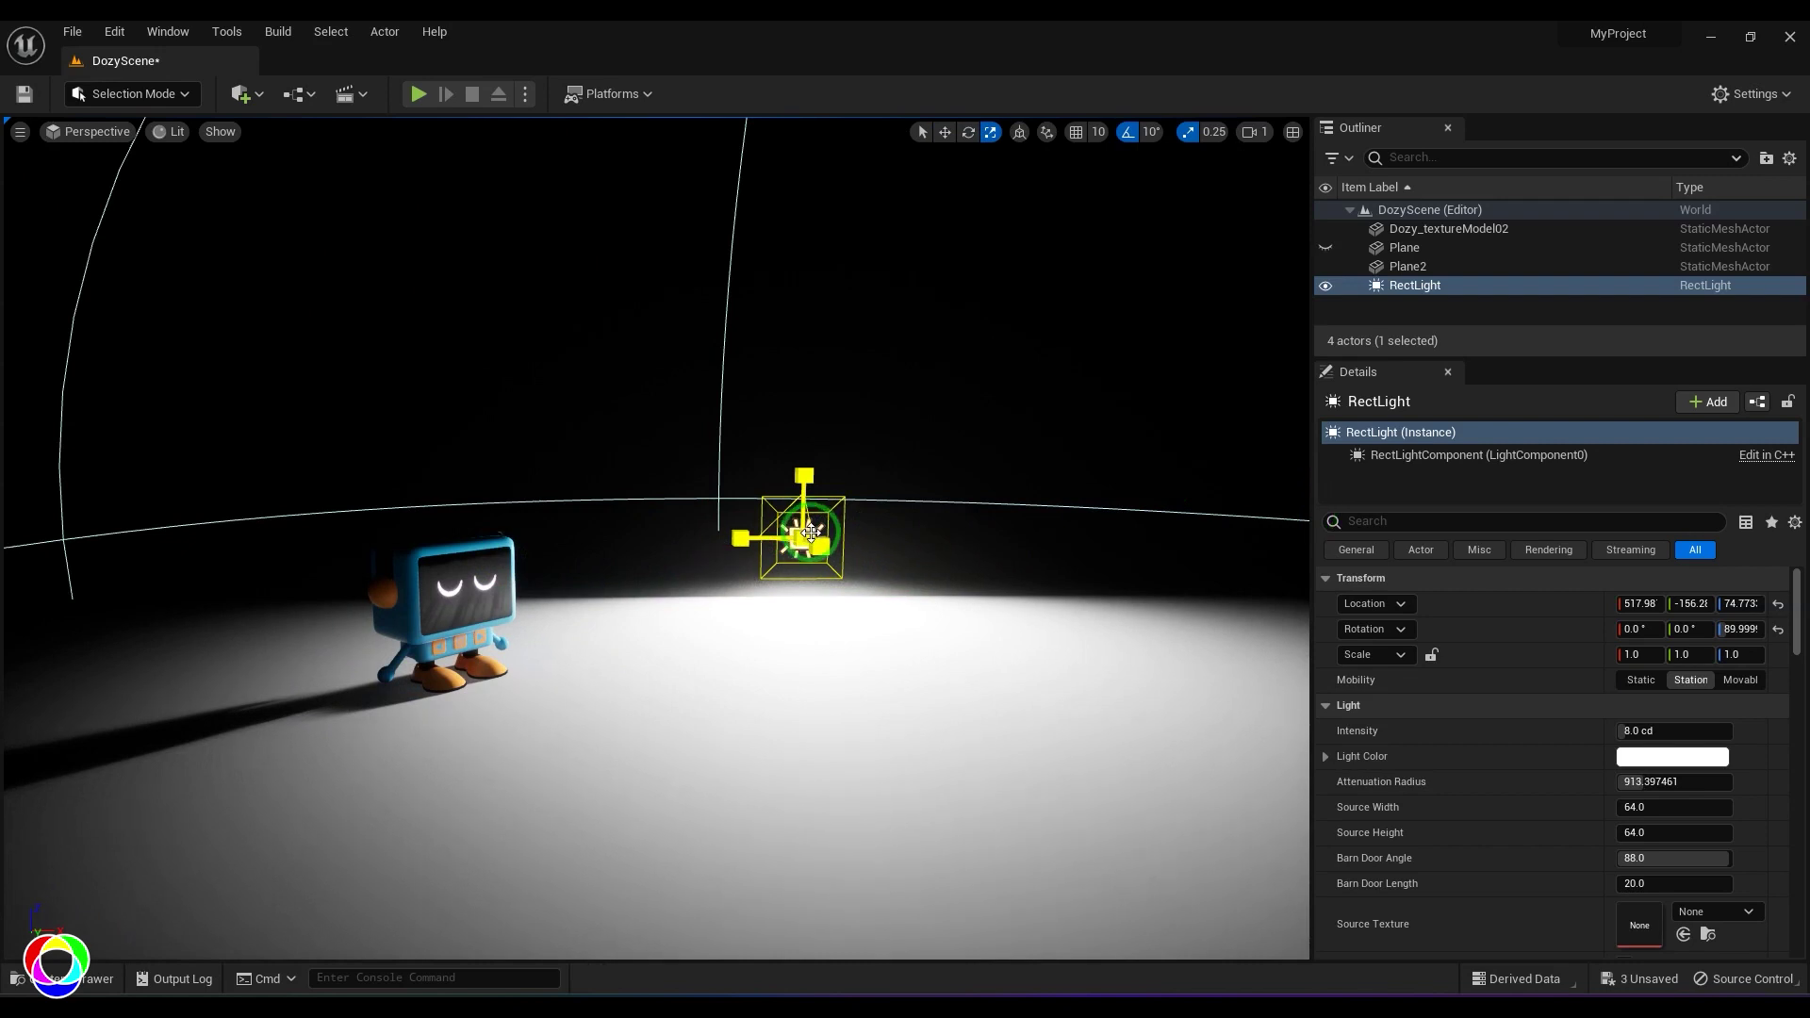
{"action": "key", "text": "ctrl+z"}
{"action": "key", "text": "w"}
{"action": "key", "text": "e"}
{"action": "left_click_drag", "start_coordinate": [764, 555], "coordinate": [541, 553]}
Try scaling the attenuation radius up to 1475, then undo it back to 1000.
{"action": "key", "text": "r"}
{"action": "mouse_move", "coordinate": [806, 462]}
{"action": "left_mouse_down"}
{"action": "mouse_move", "coordinate": [896, 72]}
{"action": "mouse_move", "coordinate": [805, 475]}
{"action": "left_mouse_up"}
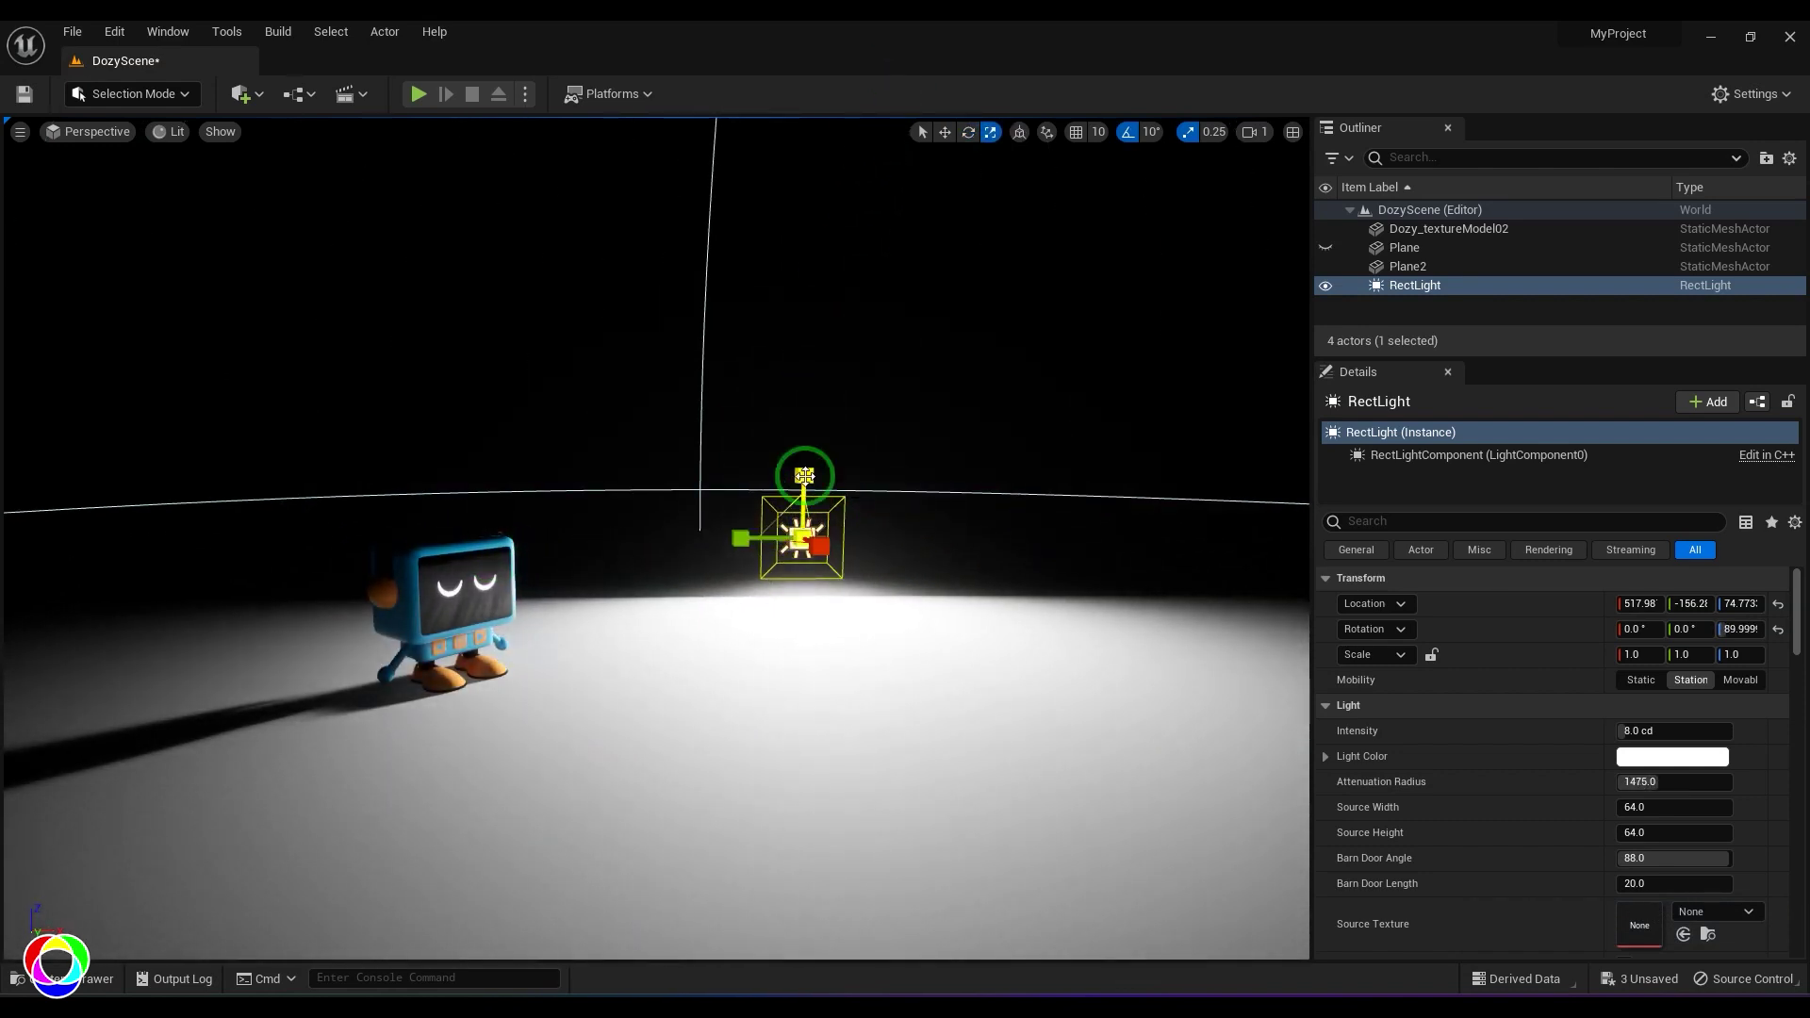
{"action": "key", "text": "ctrl+z"}
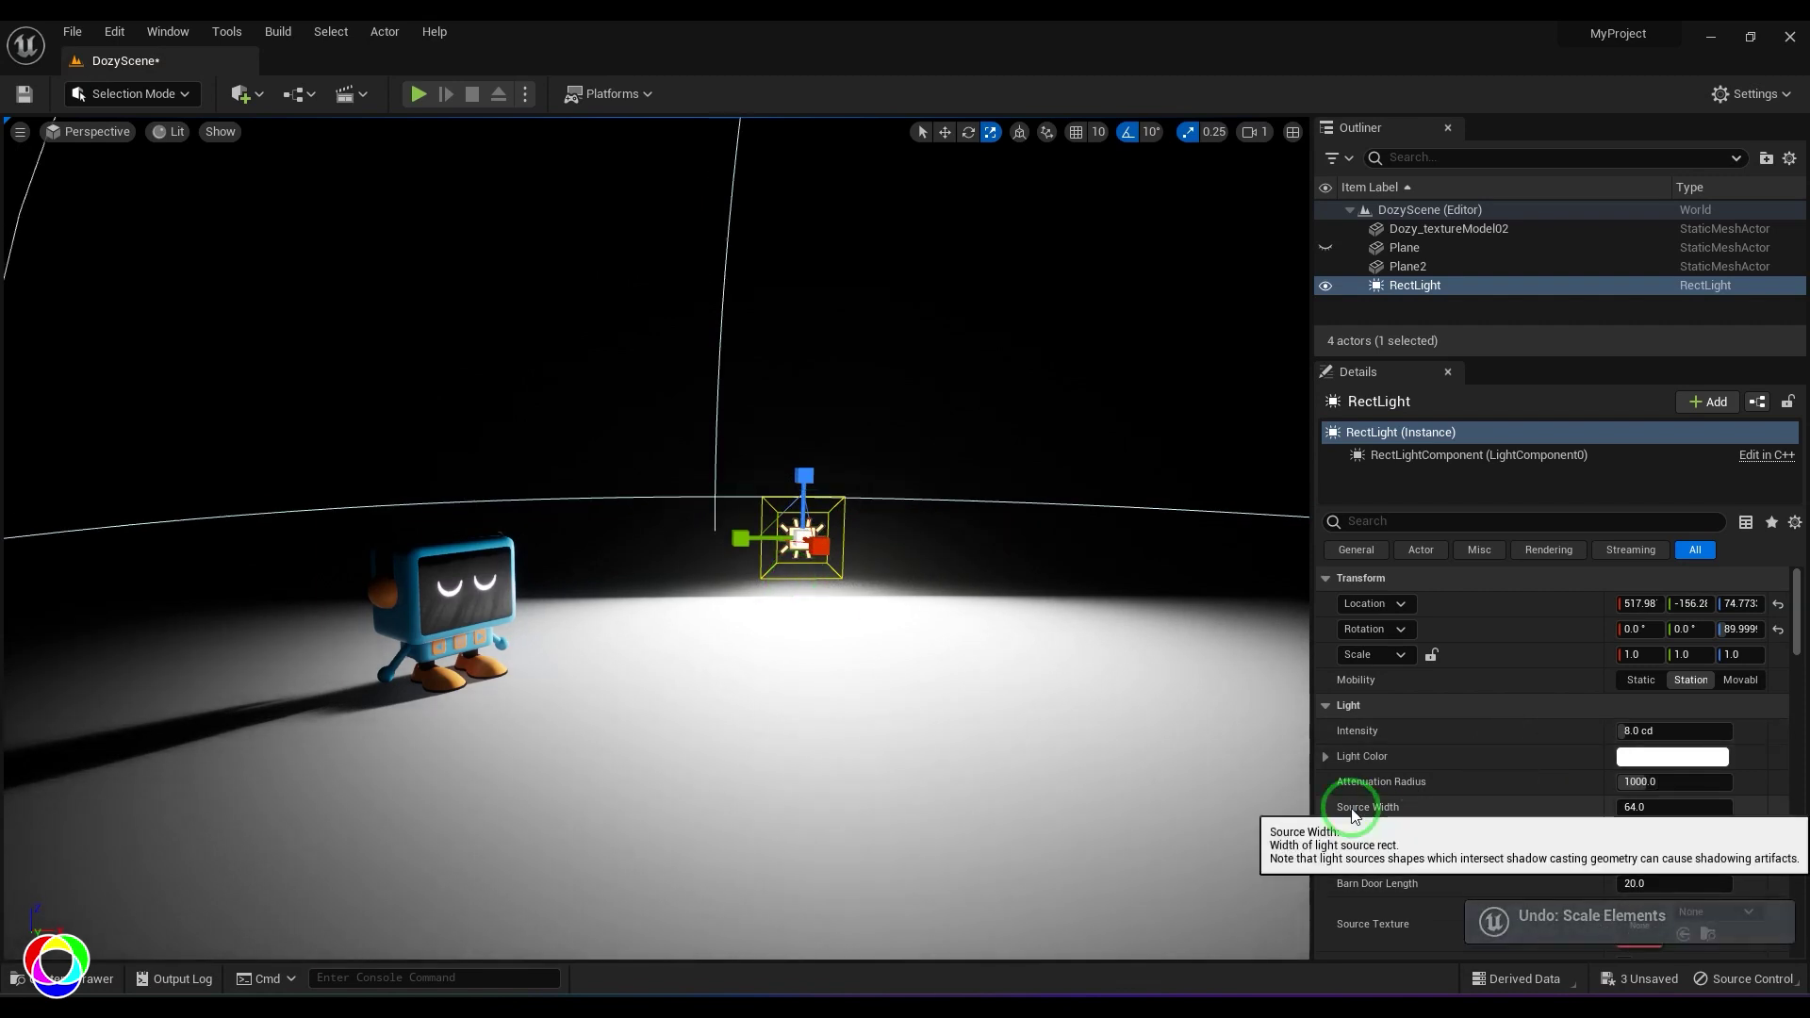
{"action": "scroll", "coordinate": [818, 624], "scroll_direction": "up", "scroll_amount": 2}
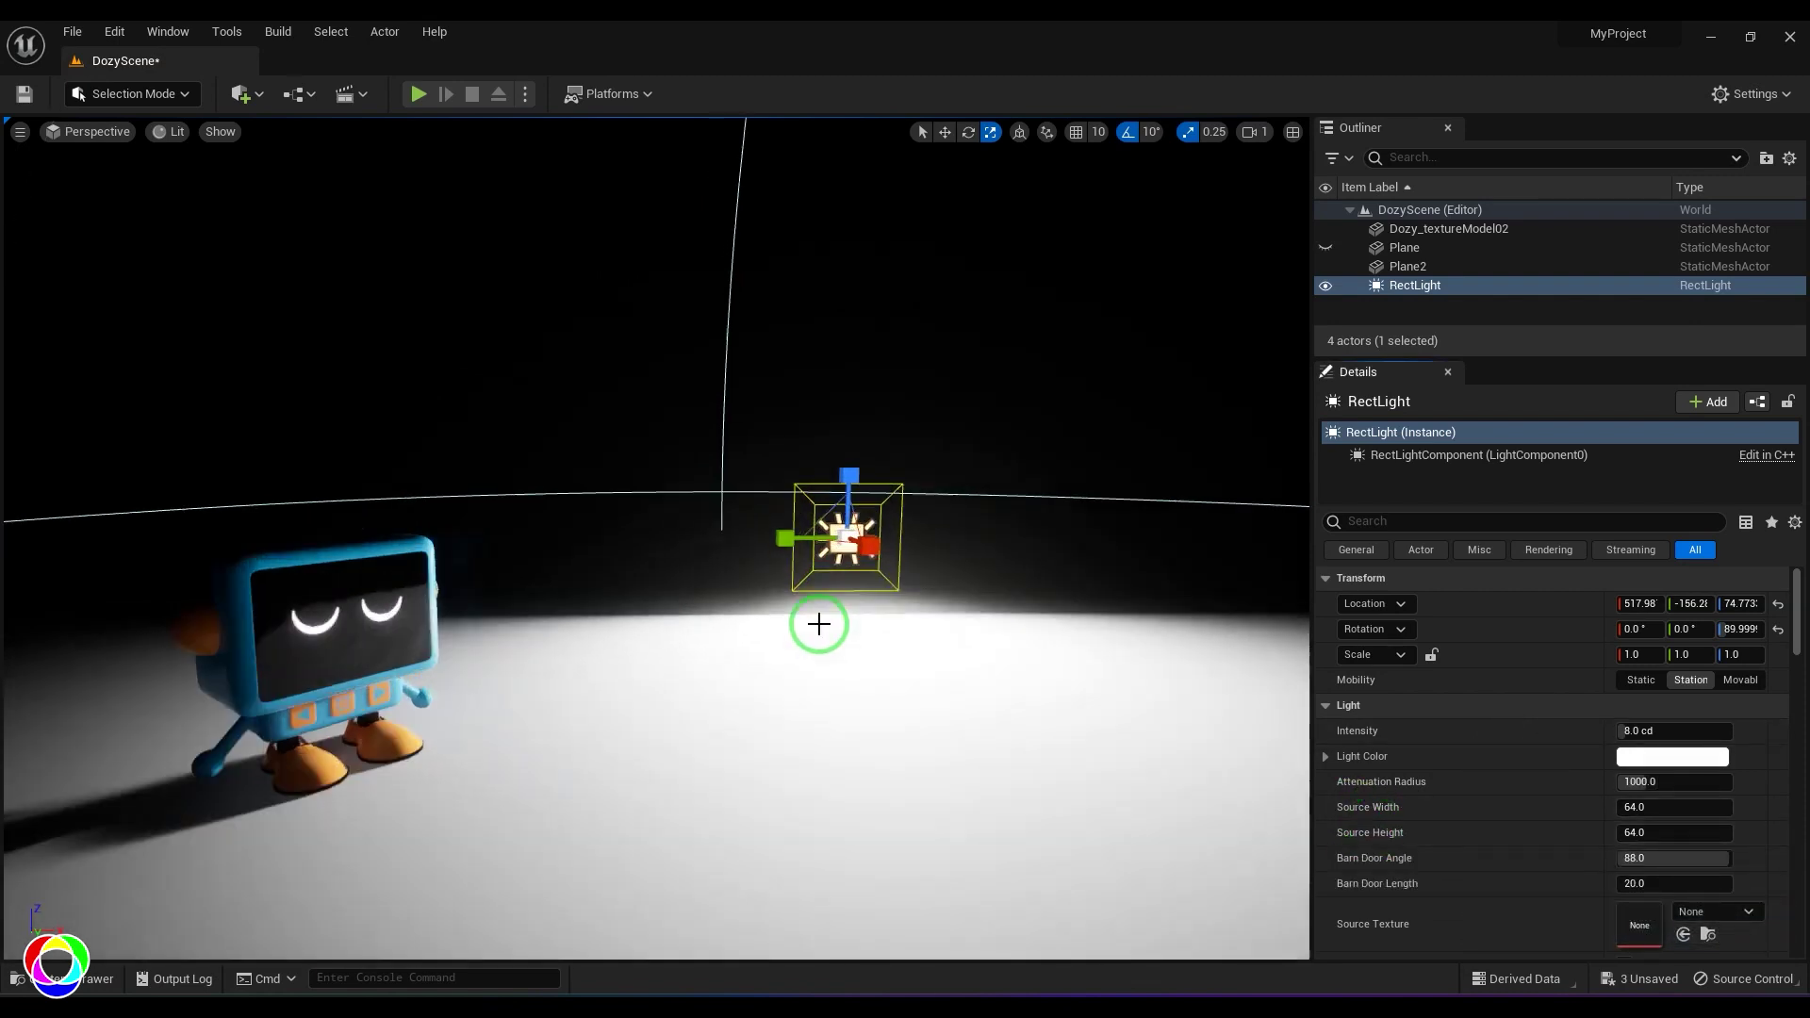
{"action": "scroll", "coordinate": [818, 625], "scroll_direction": "up", "scroll_amount": 1}
Test Source Width around 270 and Height around 118, then reset both to 64.
{"action": "left_click_drag", "start_coordinate": [1634, 807], "coordinate": [1745, 820]}
{"action": "mouse_move", "coordinate": [1632, 836]}
{"action": "left_mouse_down"}
{"action": "mouse_move", "coordinate": [1694, 833]}
{"action": "mouse_move", "coordinate": [1632, 839]}
{"action": "left_mouse_up"}
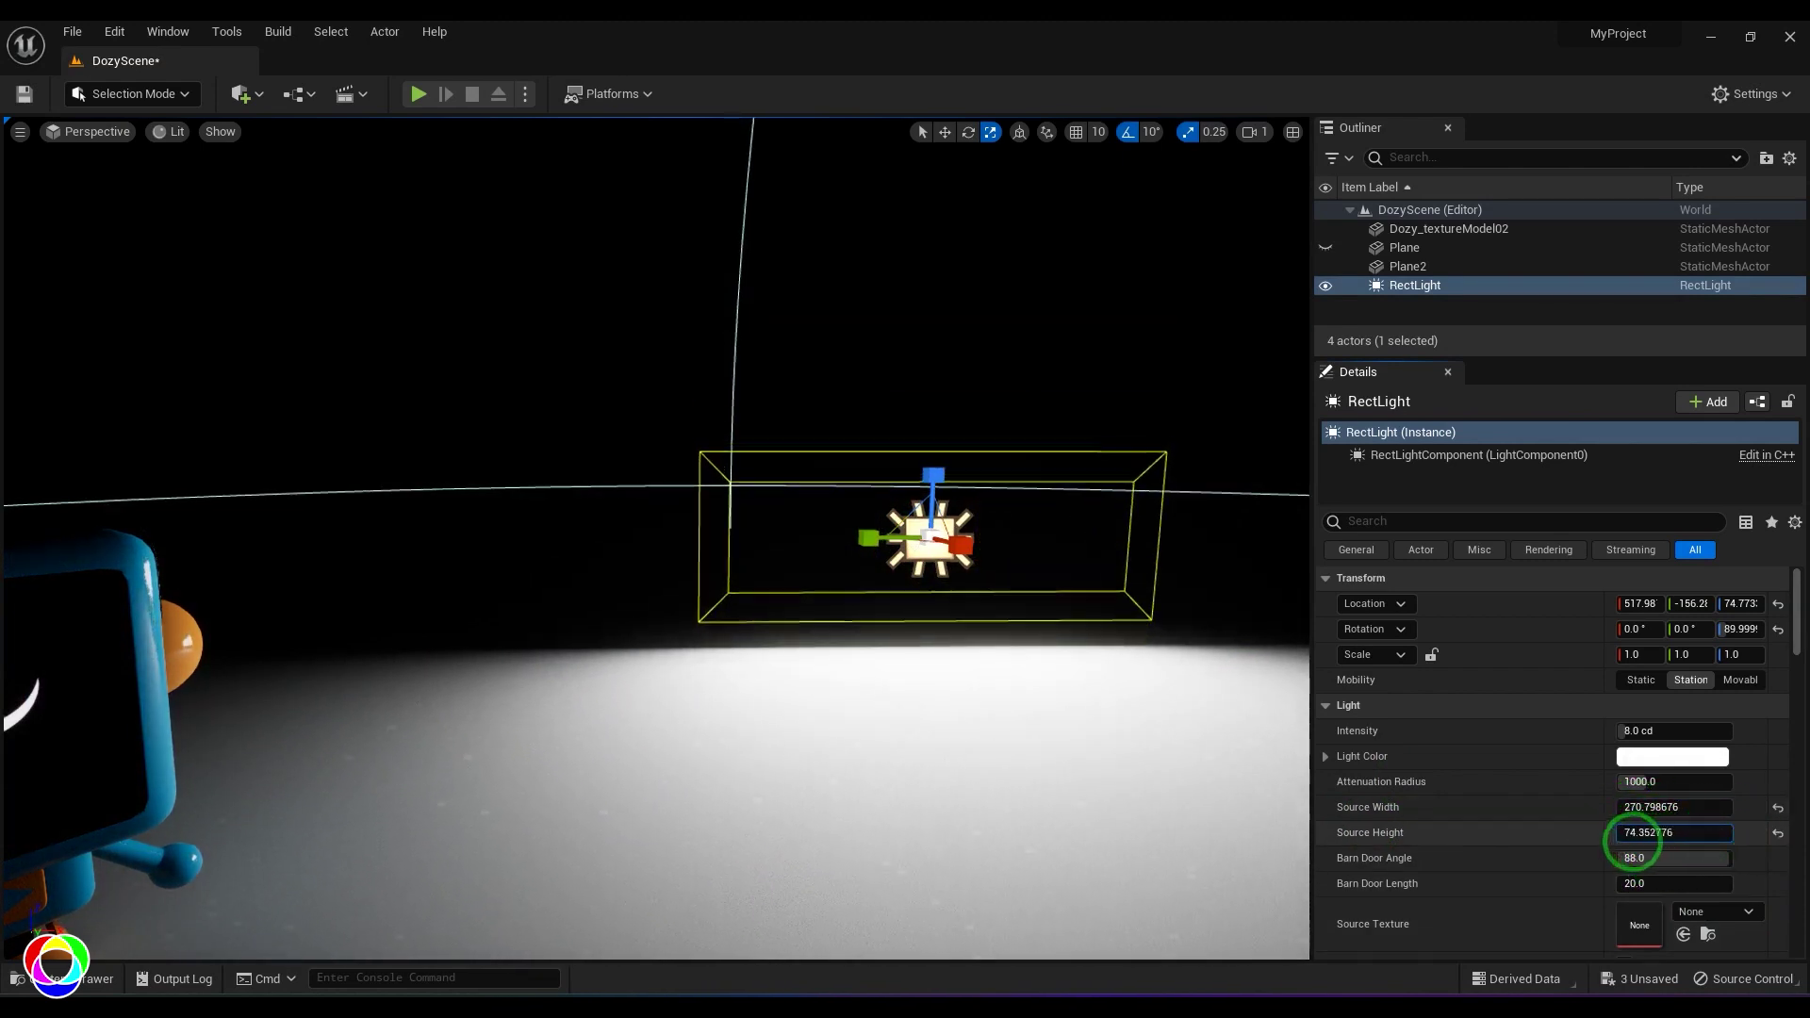
{"action": "left_click", "coordinate": [1780, 810]}
{"action": "left_click", "coordinate": [1778, 834]}
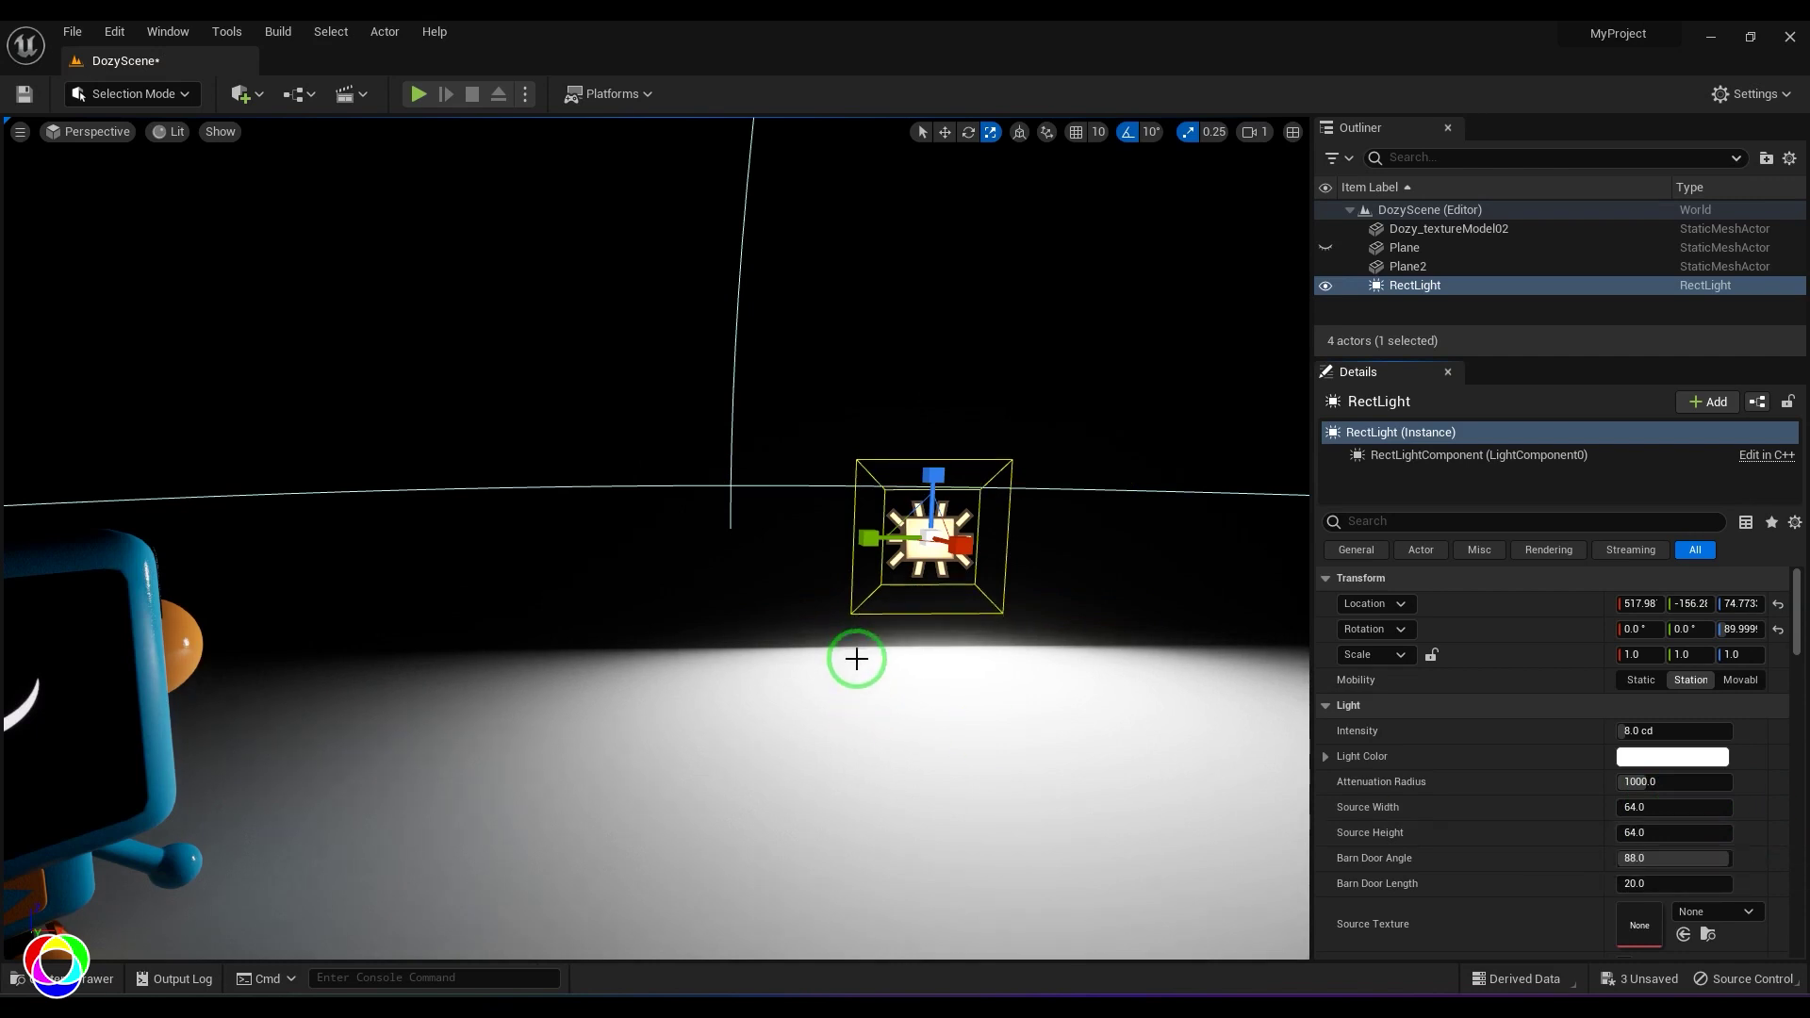
{"action": "scroll", "coordinate": [1019, 627], "scroll_direction": "down", "scroll_amount": 5}
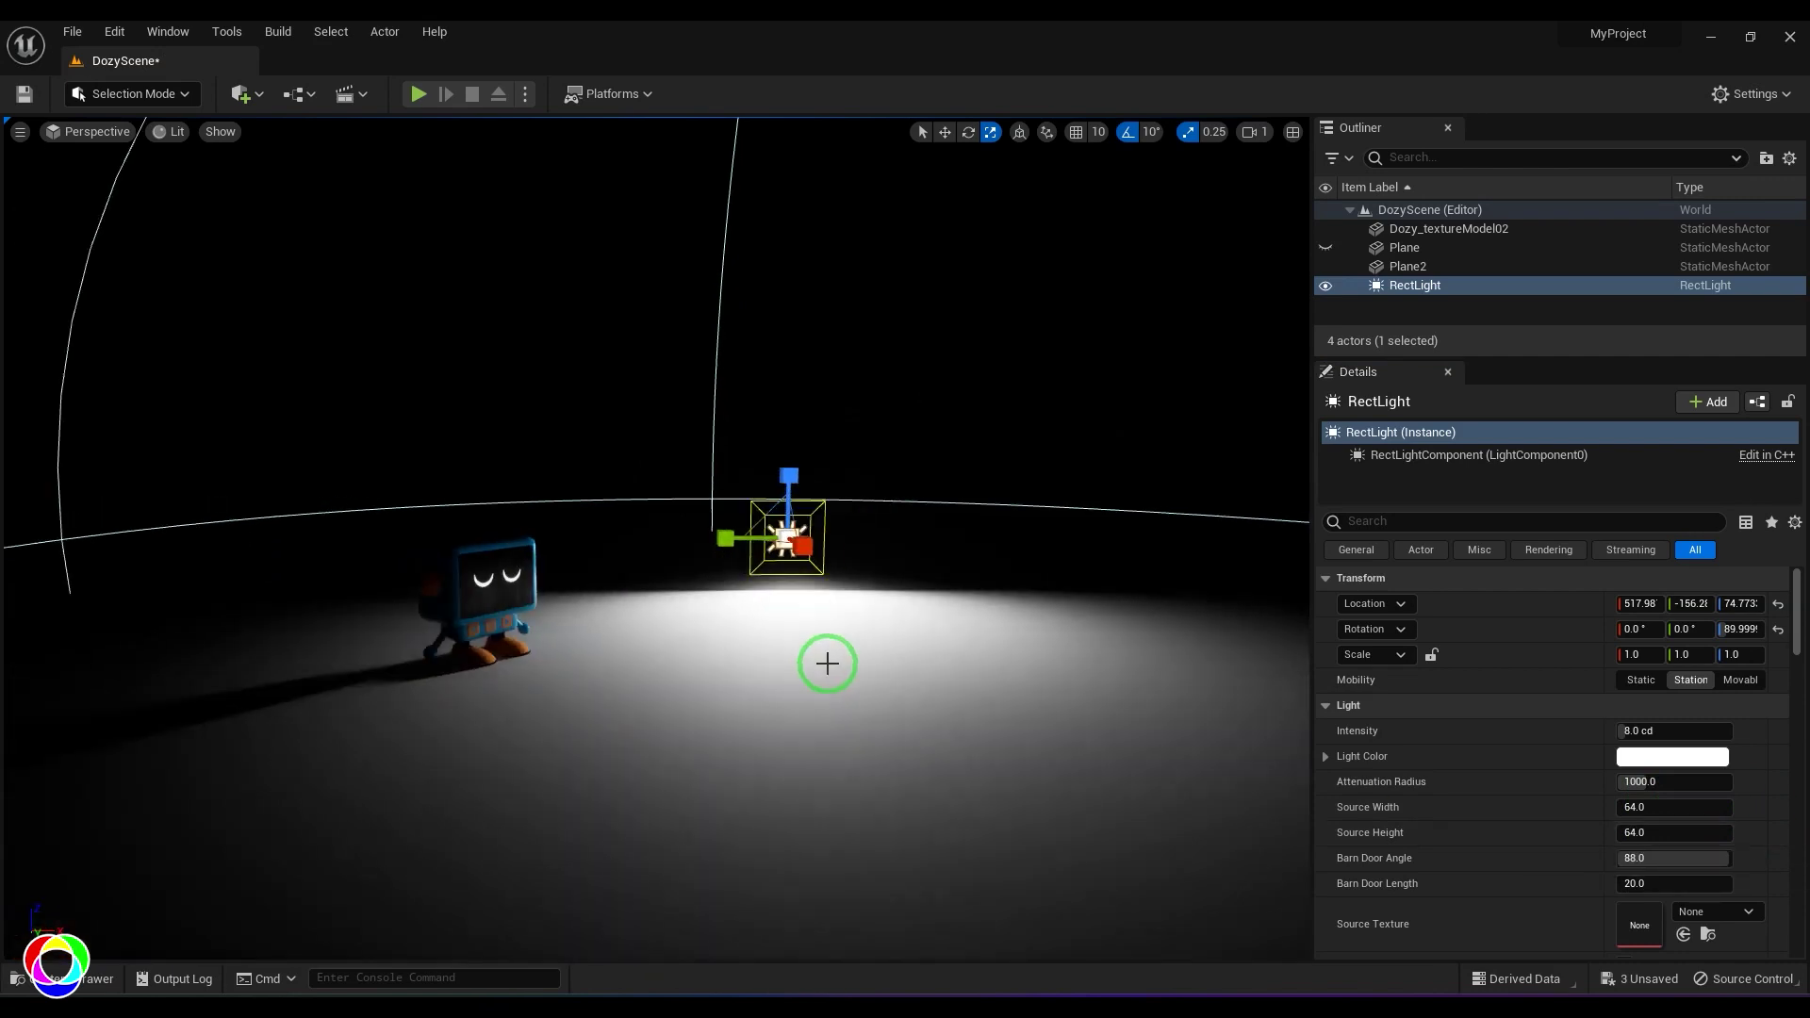
Raise the light, tilt it to -90° pitch, and narrow Barn Door Angle to 9.36.
{"action": "key", "text": "w"}
{"action": "left_click_drag", "start_coordinate": [760, 483], "coordinate": [774, 306]}
{"action": "key", "text": "e"}
{"action": "left_click_drag", "start_coordinate": [766, 443], "coordinate": [764, 715]}
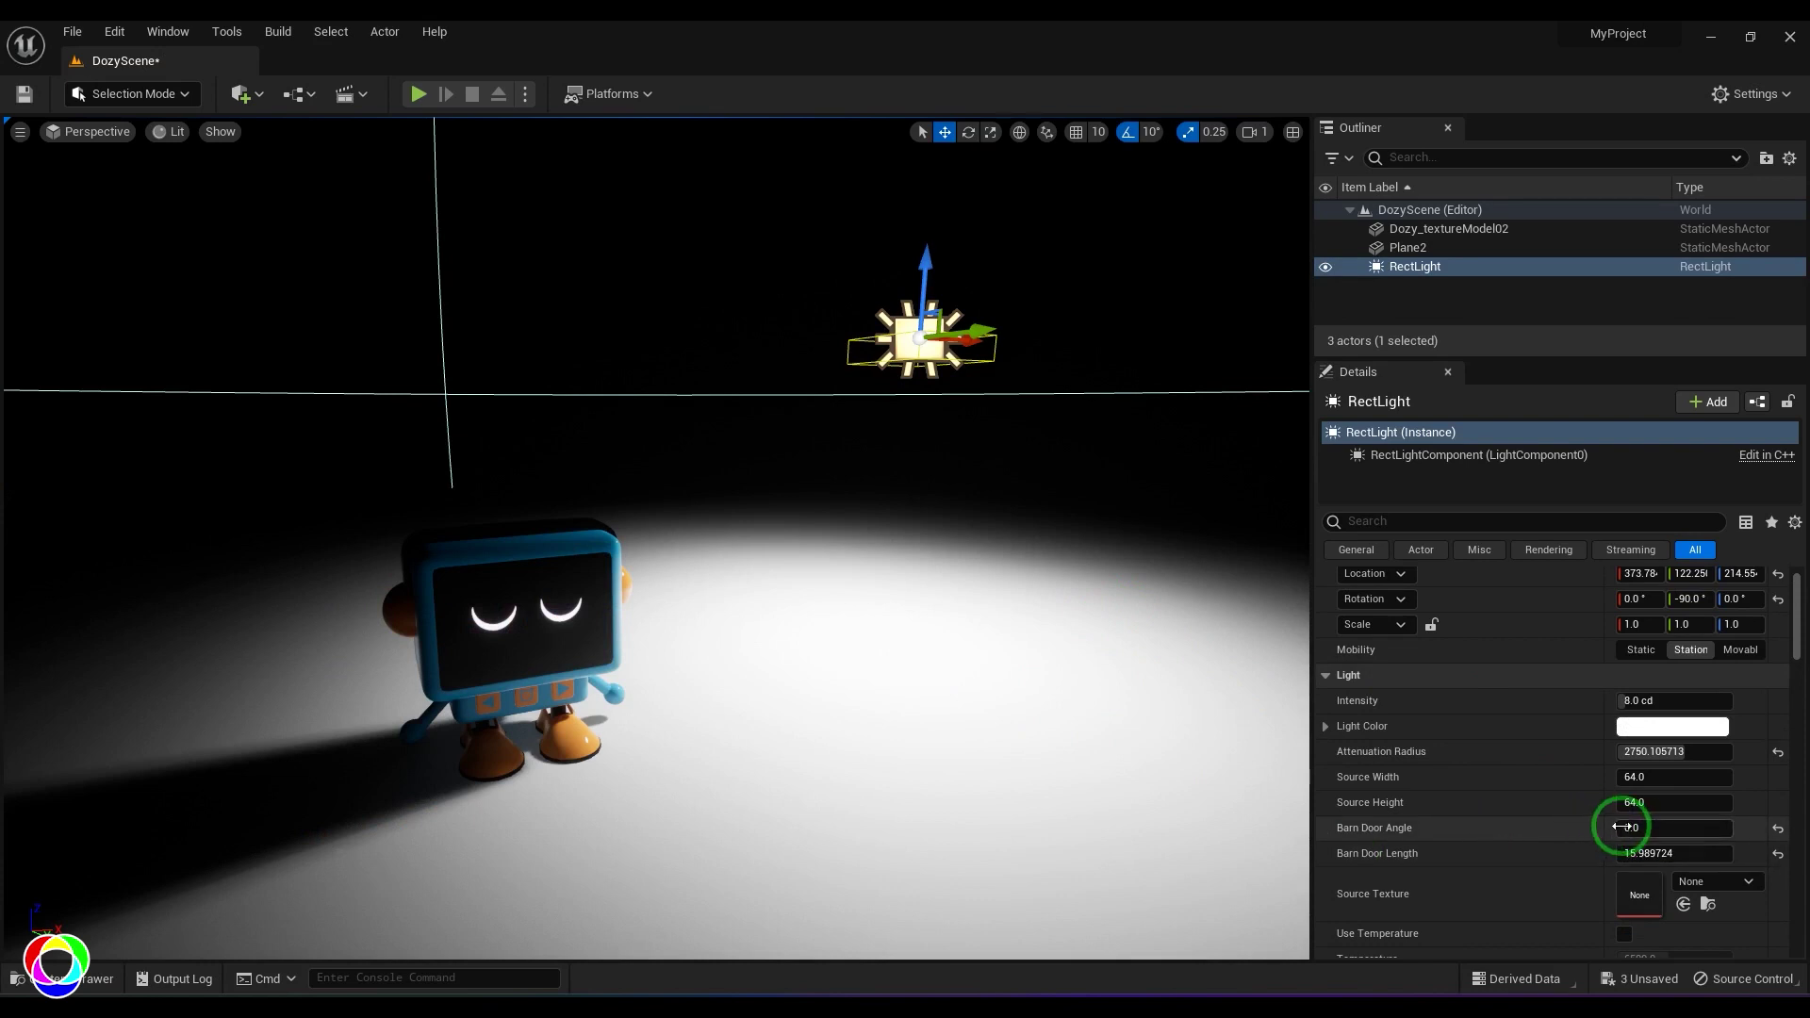
{"action": "left_click_drag", "start_coordinate": [1621, 827], "coordinate": [1676, 854]}
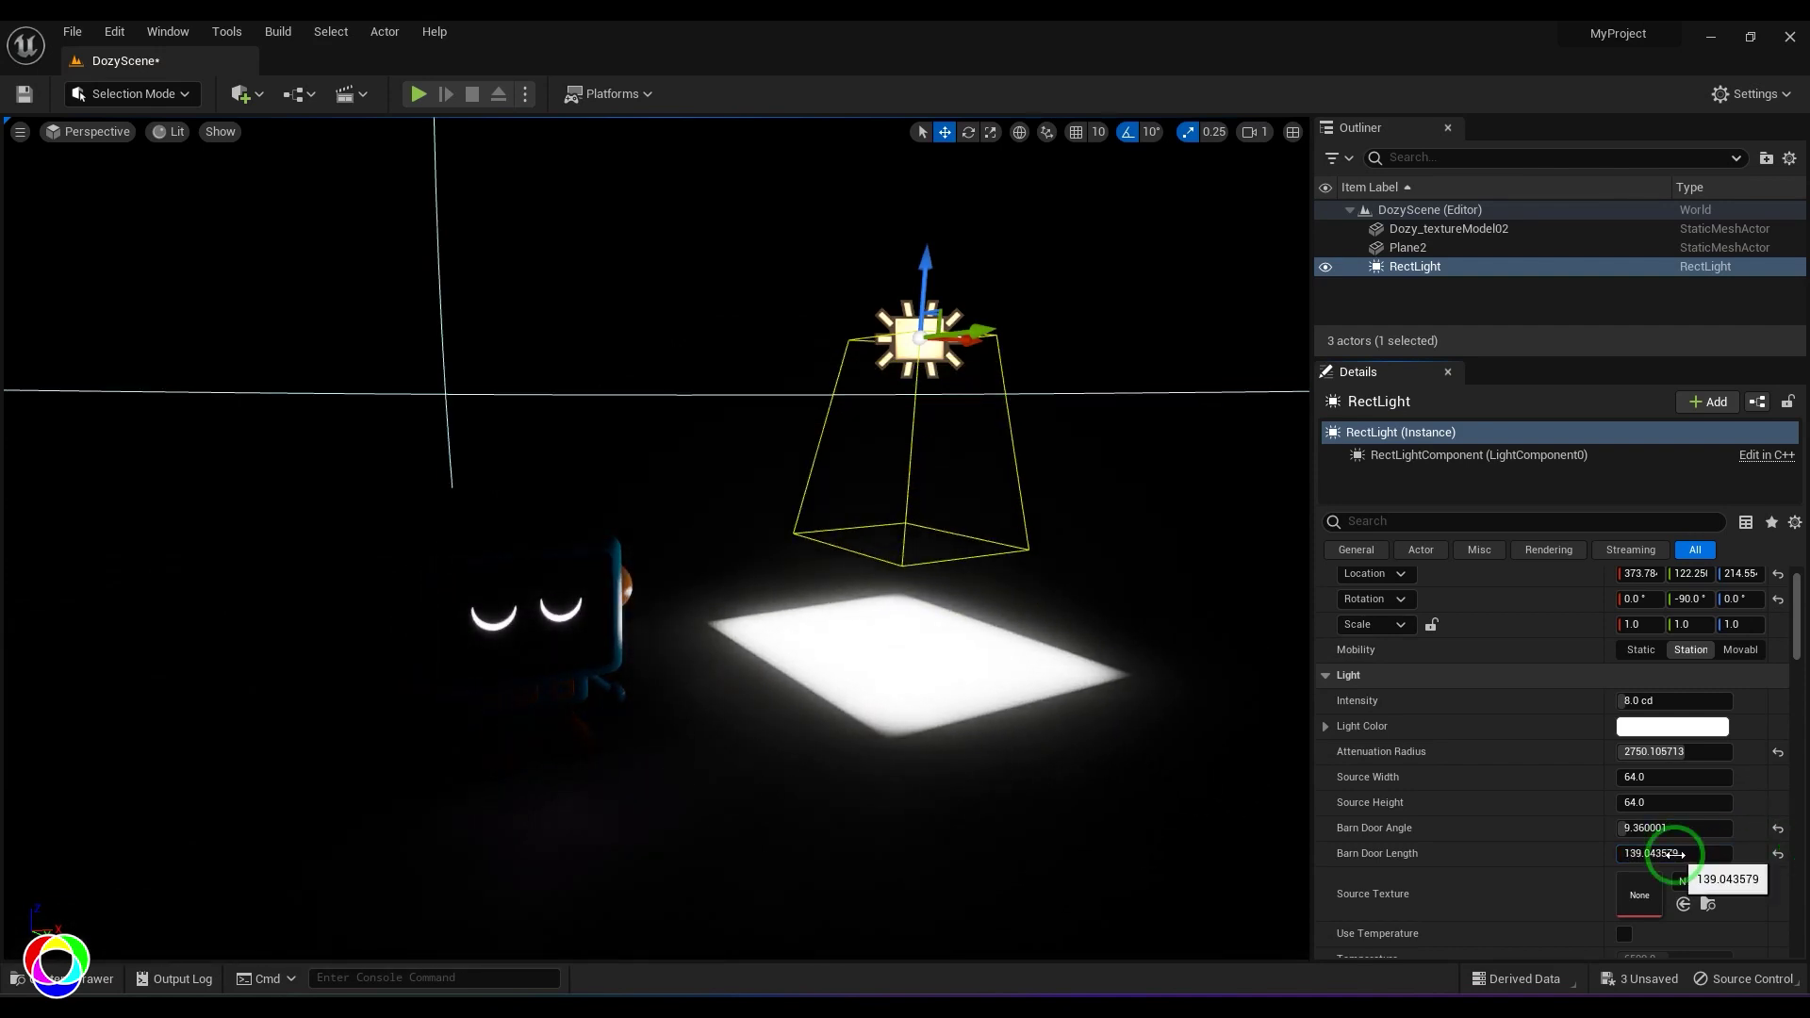
Shorten the barn doors, open them to 90°, then lengthen them and narrow the angle to 7.2.
{"action": "mouse_move", "coordinate": [1676, 855]}
{"action": "left_mouse_down"}
{"action": "mouse_move", "coordinate": [1450, 883]}
{"action": "mouse_move", "coordinate": [1665, 877]}
{"action": "mouse_move", "coordinate": [1689, 845]}
{"action": "left_mouse_up"}
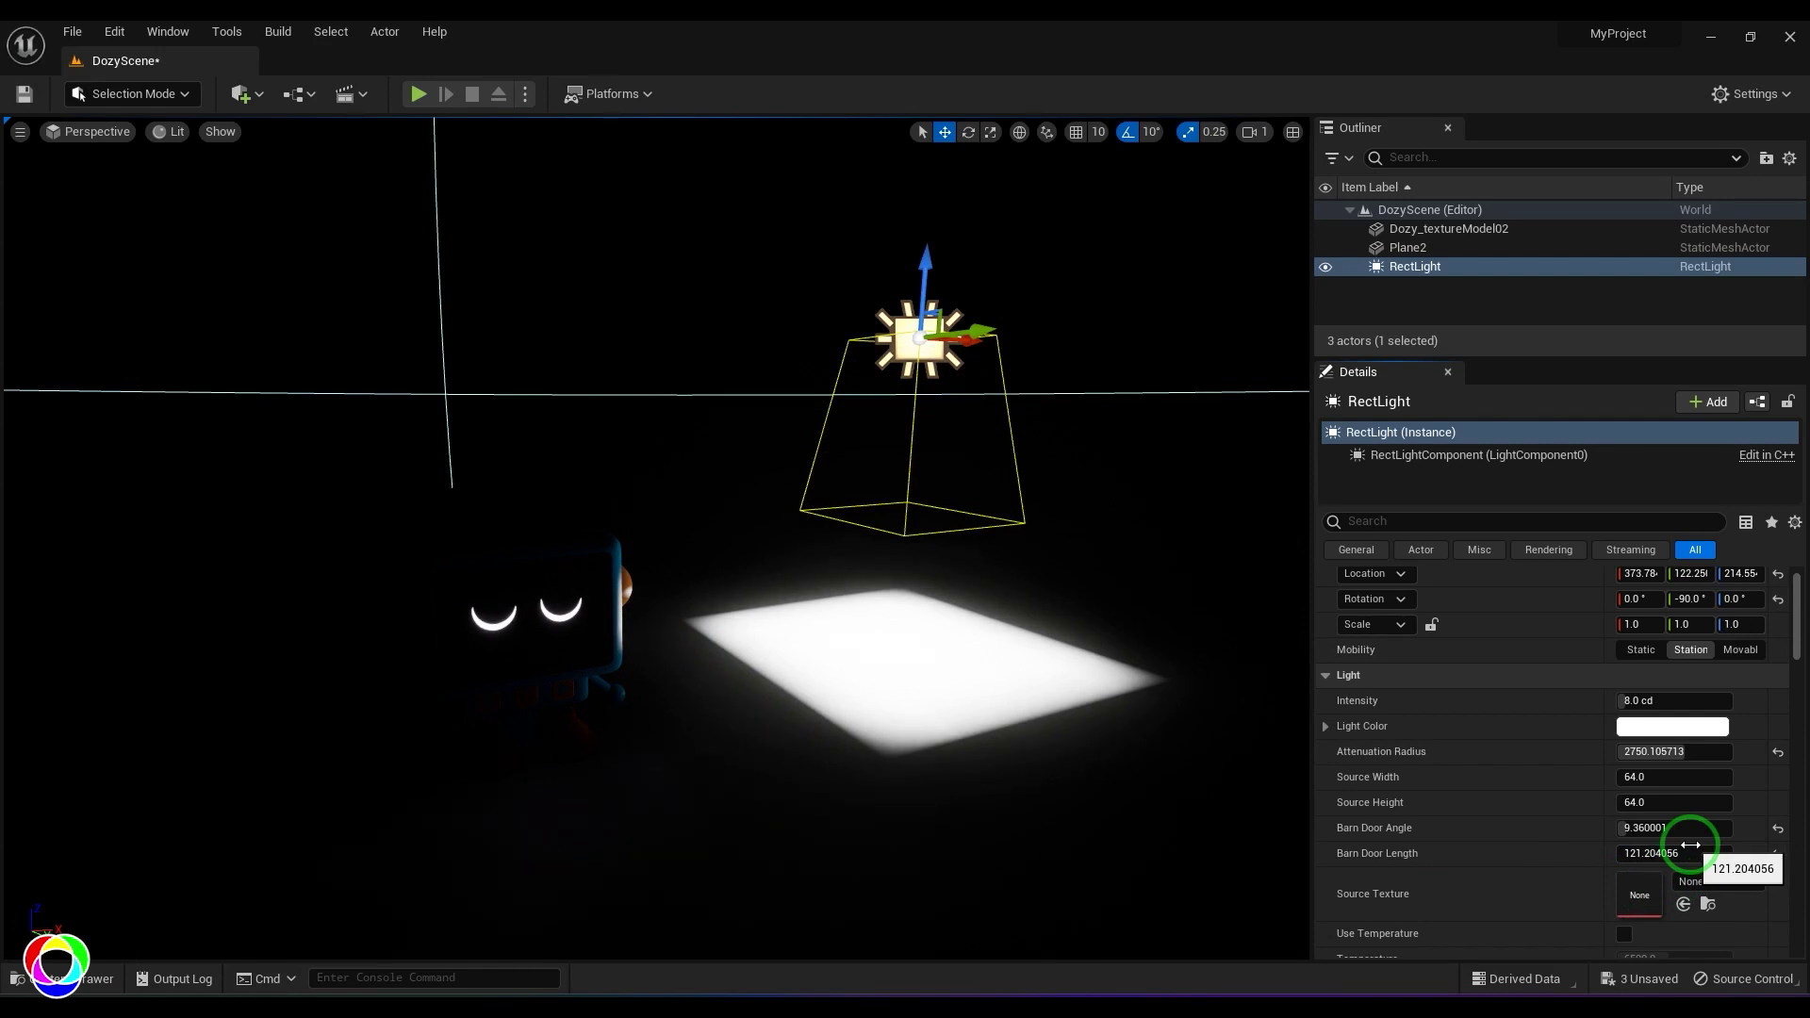
{"action": "mouse_move", "coordinate": [1690, 844]}
{"action": "left_mouse_down"}
{"action": "mouse_move", "coordinate": [1568, 864]}
{"action": "mouse_move", "coordinate": [1696, 852]}
{"action": "left_mouse_up"}
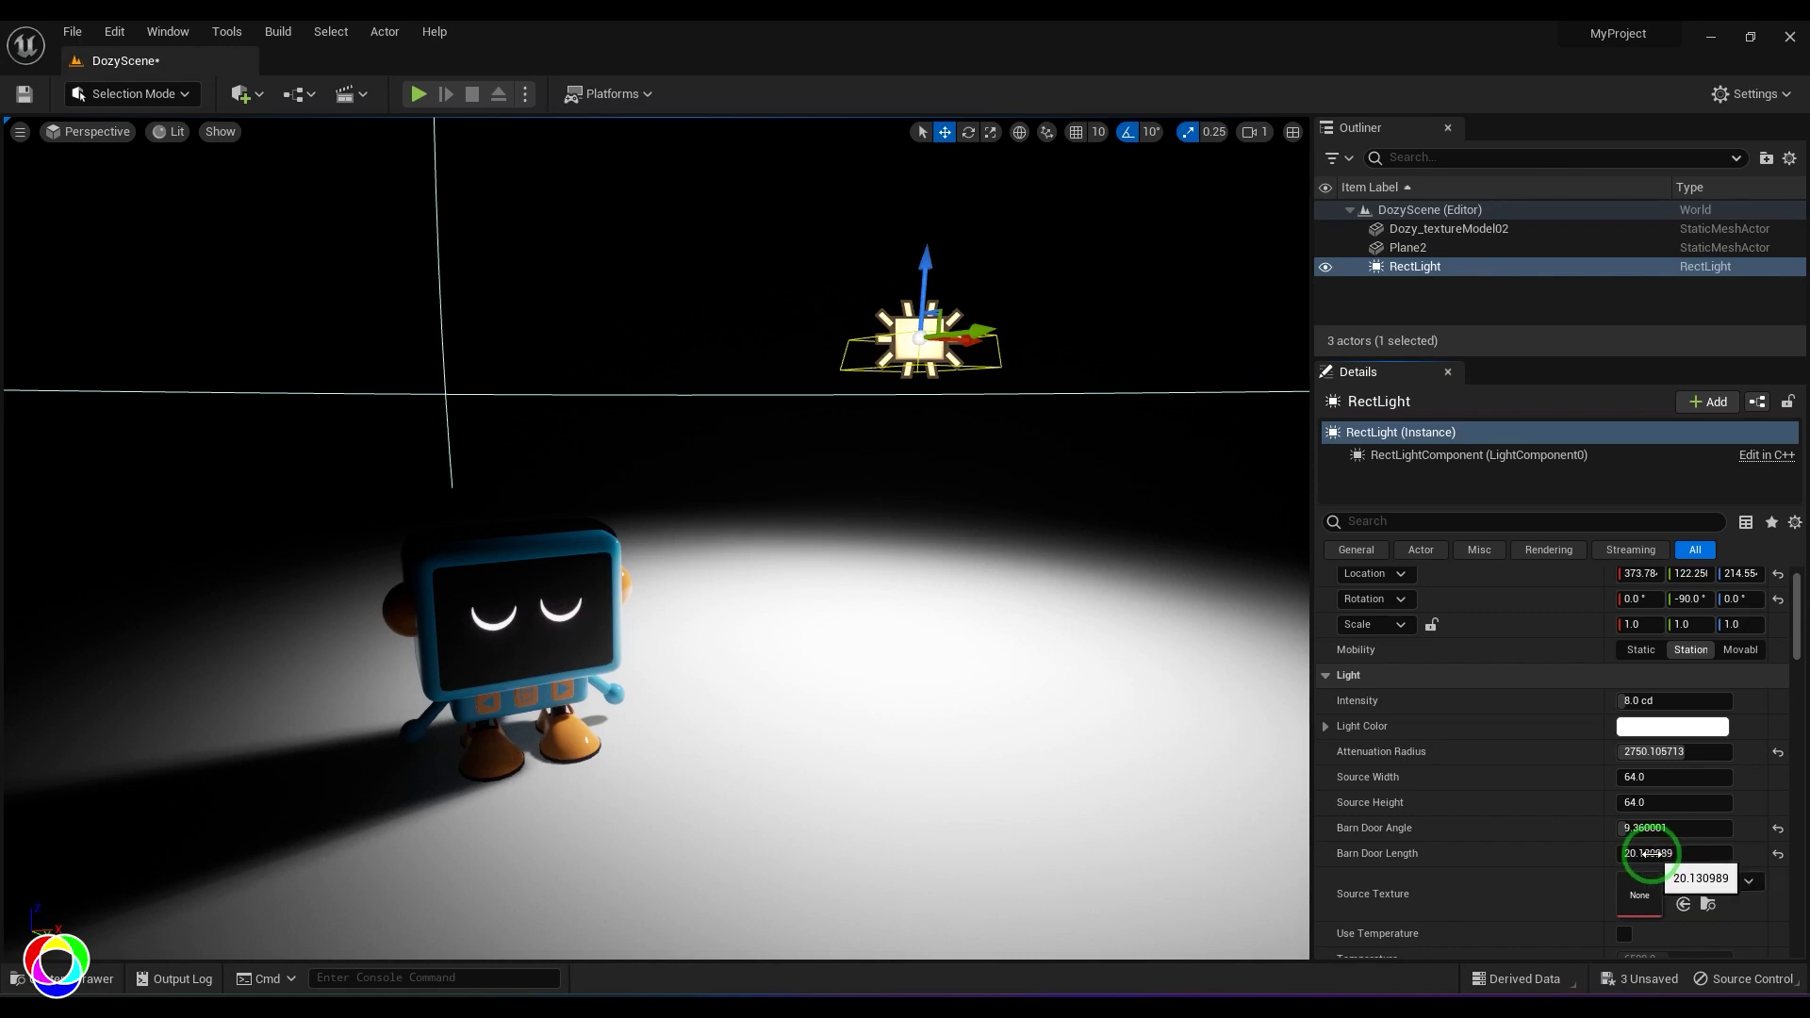
{"action": "left_click_drag", "start_coordinate": [1641, 832], "coordinate": [1791, 857]}
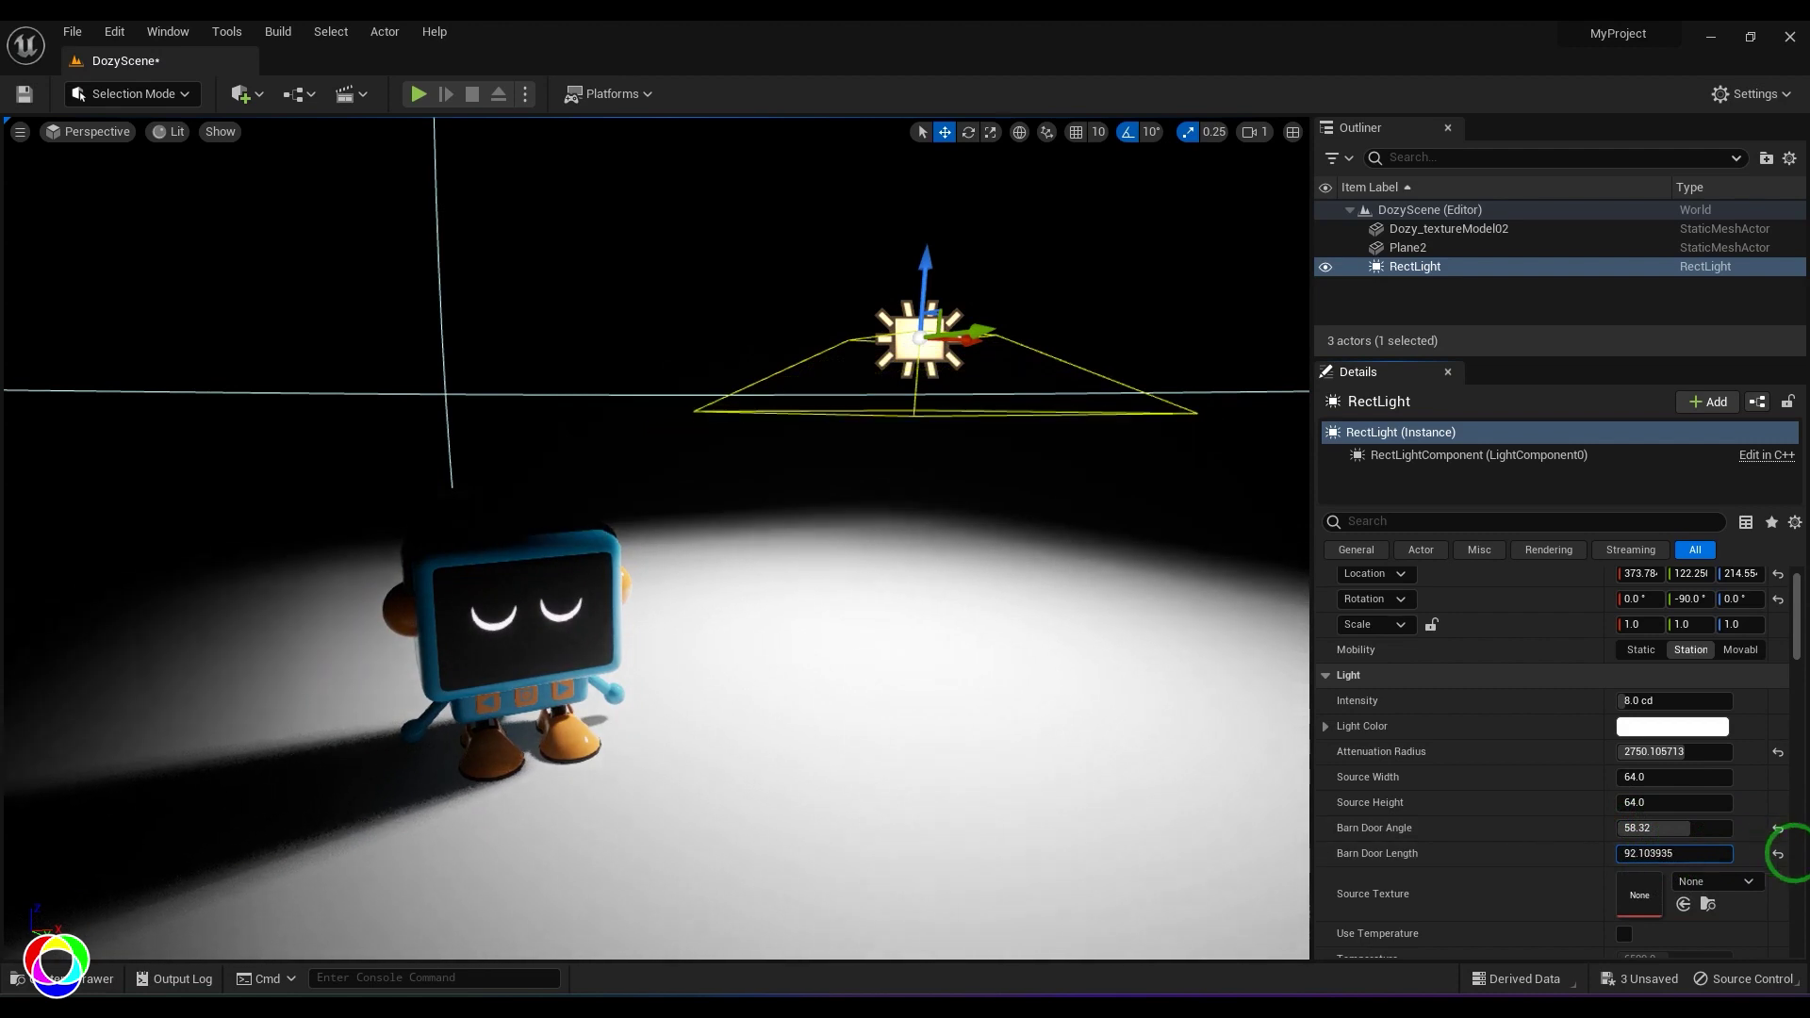
{"action": "left_click_drag", "start_coordinate": [1660, 853], "coordinate": [1659, 796]}
Shift the strip along Y and set barn doors to angle 5.76, length about 131.26.
{"action": "left_click_drag", "start_coordinate": [982, 336], "coordinate": [1106, 336]}
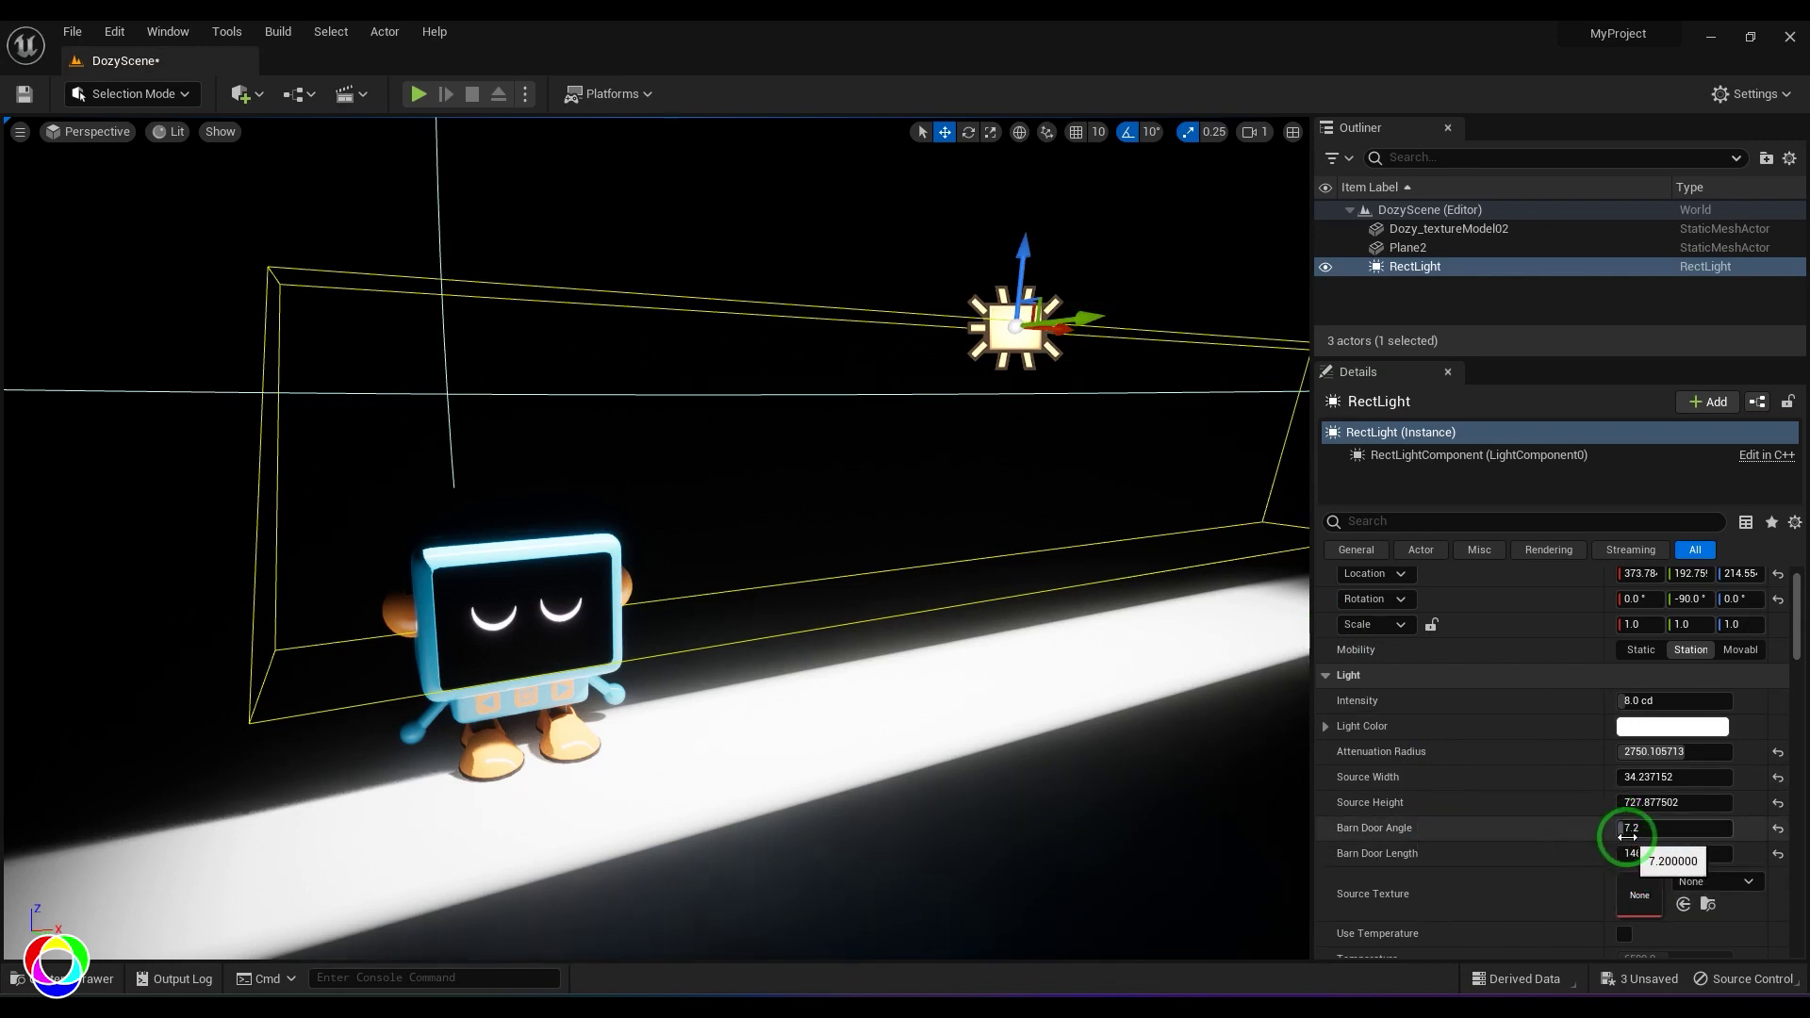
{"action": "mouse_move", "coordinate": [1627, 836]}
{"action": "left_mouse_down"}
{"action": "mouse_move", "coordinate": [1676, 823]}
{"action": "mouse_move", "coordinate": [1638, 826]}
{"action": "mouse_move", "coordinate": [1616, 861]}
{"action": "mouse_move", "coordinate": [1518, 868]}
{"action": "mouse_move", "coordinate": [1655, 854]}
{"action": "left_mouse_up"}
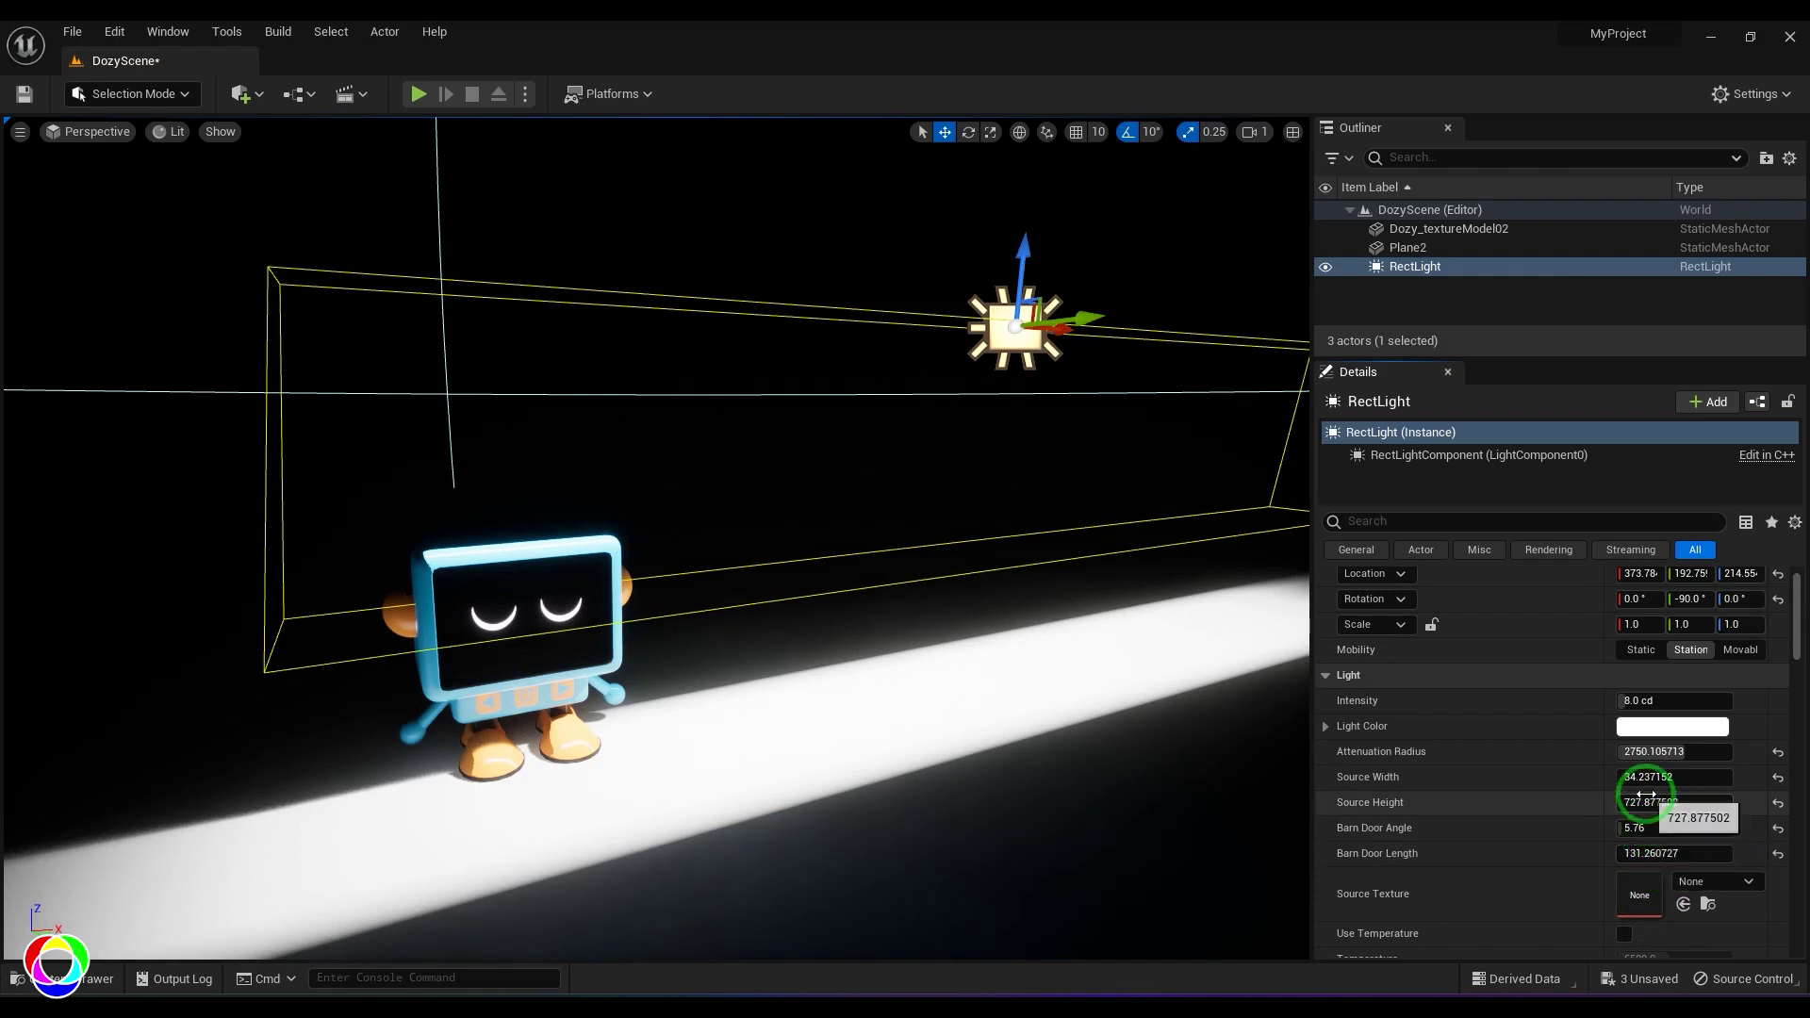
Try a warm orange Light Color, then replace it with light blue.
{"action": "left_click", "coordinate": [1669, 726]}
{"action": "left_click", "coordinate": [1414, 643]}
{"action": "mouse_move", "coordinate": [1415, 643]}
{"action": "left_mouse_down"}
{"action": "mouse_move", "coordinate": [1434, 643]}
{"action": "mouse_move", "coordinate": [1427, 665]}
{"action": "mouse_move", "coordinate": [1420, 614]}
{"action": "mouse_move", "coordinate": [1418, 670]}
{"action": "left_mouse_up"}
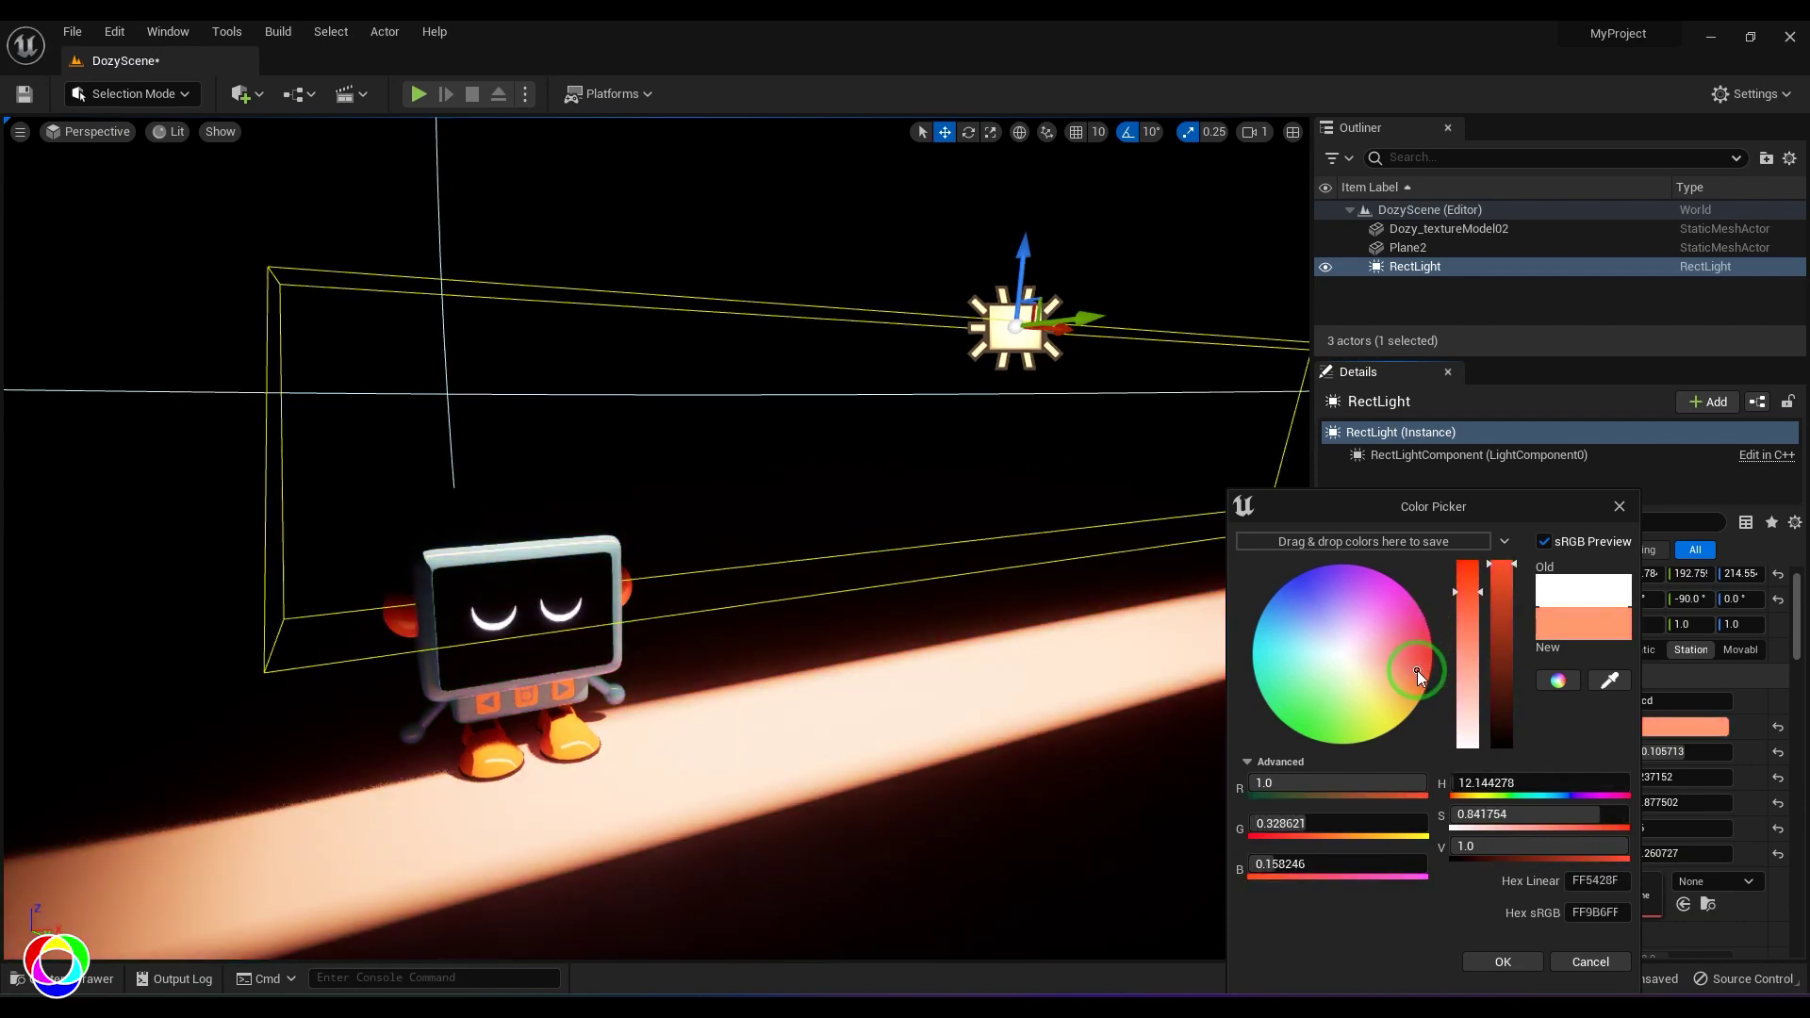
{"action": "left_click", "coordinate": [1518, 959]}
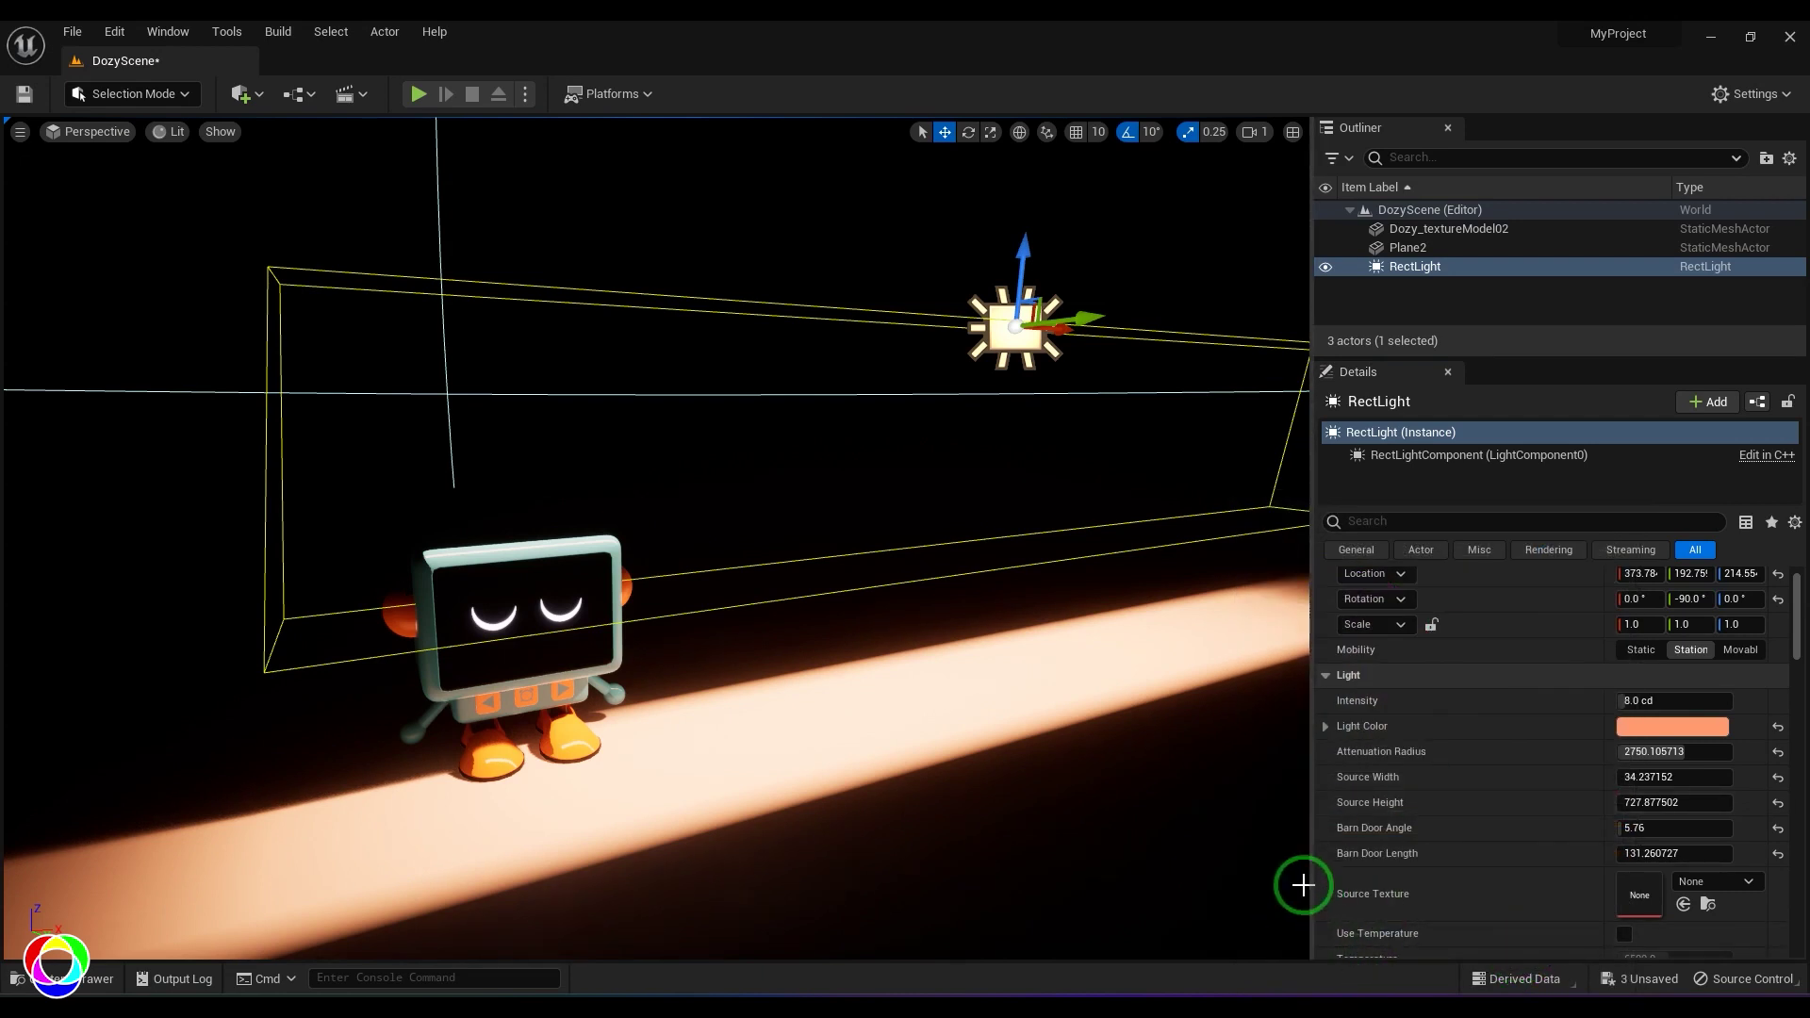
{"action": "left_click", "coordinate": [1676, 728]}
{"action": "left_click_drag", "start_coordinate": [1358, 583], "coordinate": [1327, 621]}
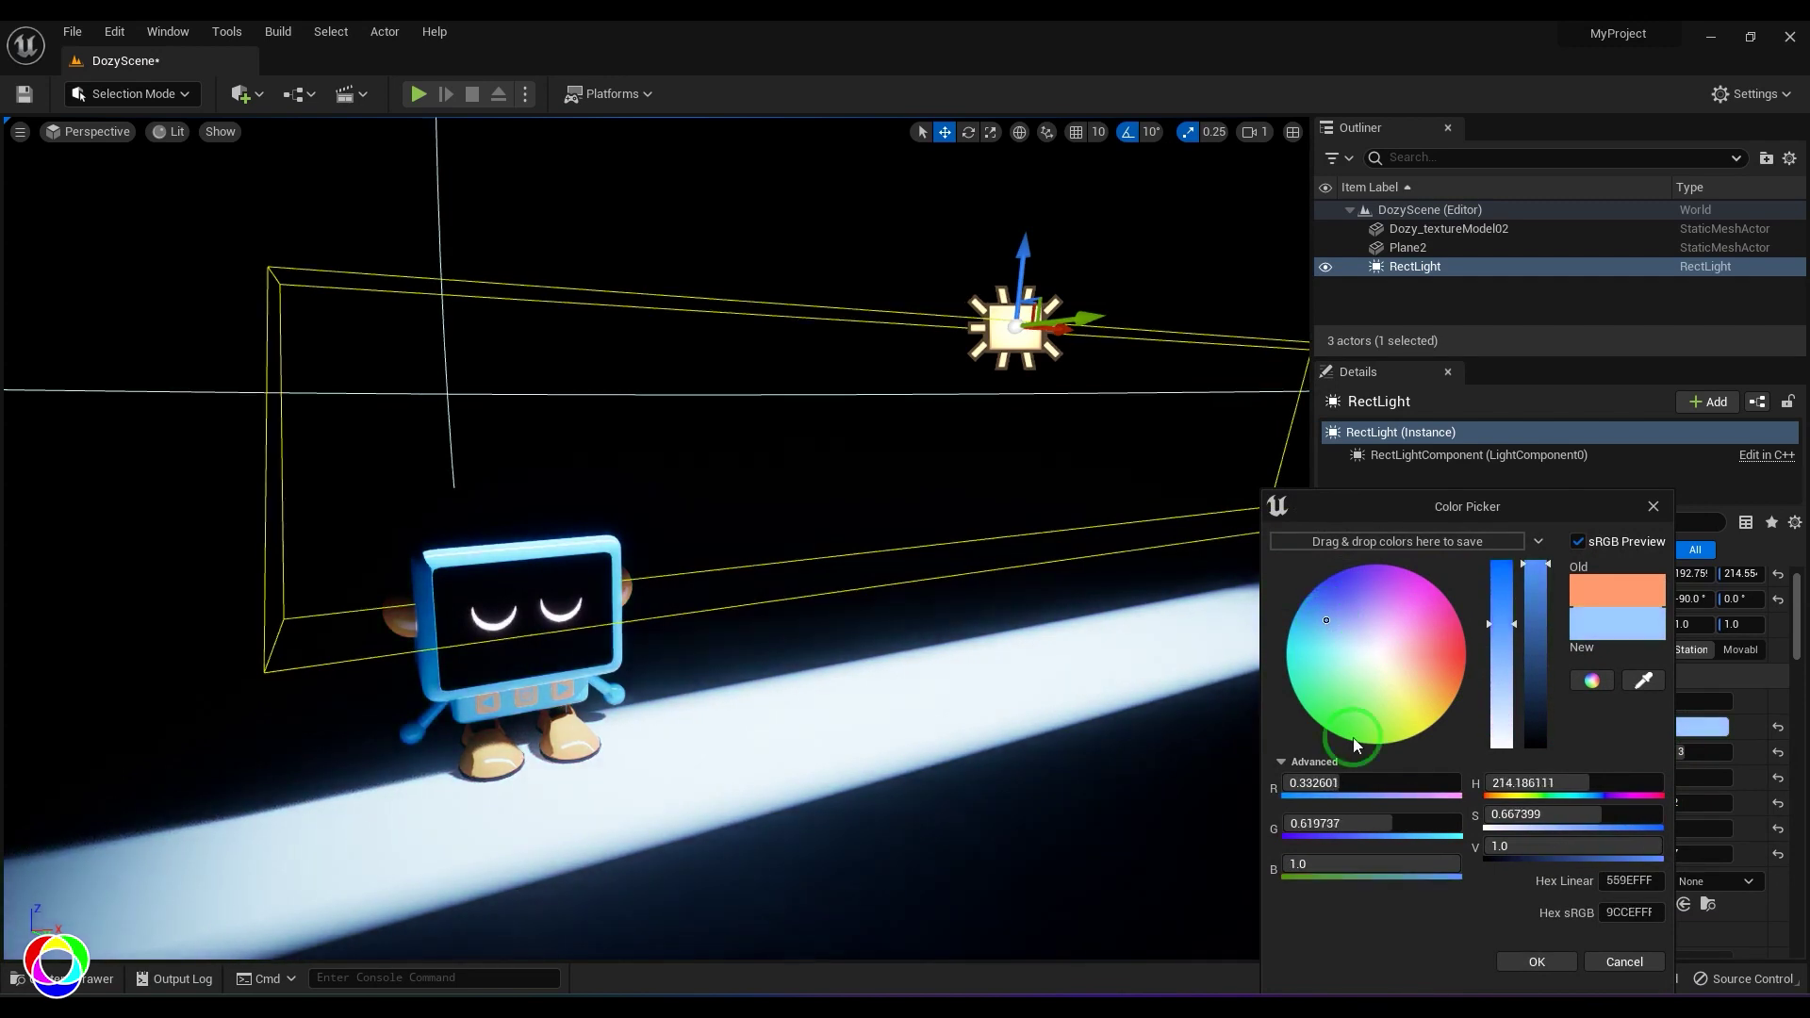
{"action": "left_click", "coordinate": [1556, 961]}
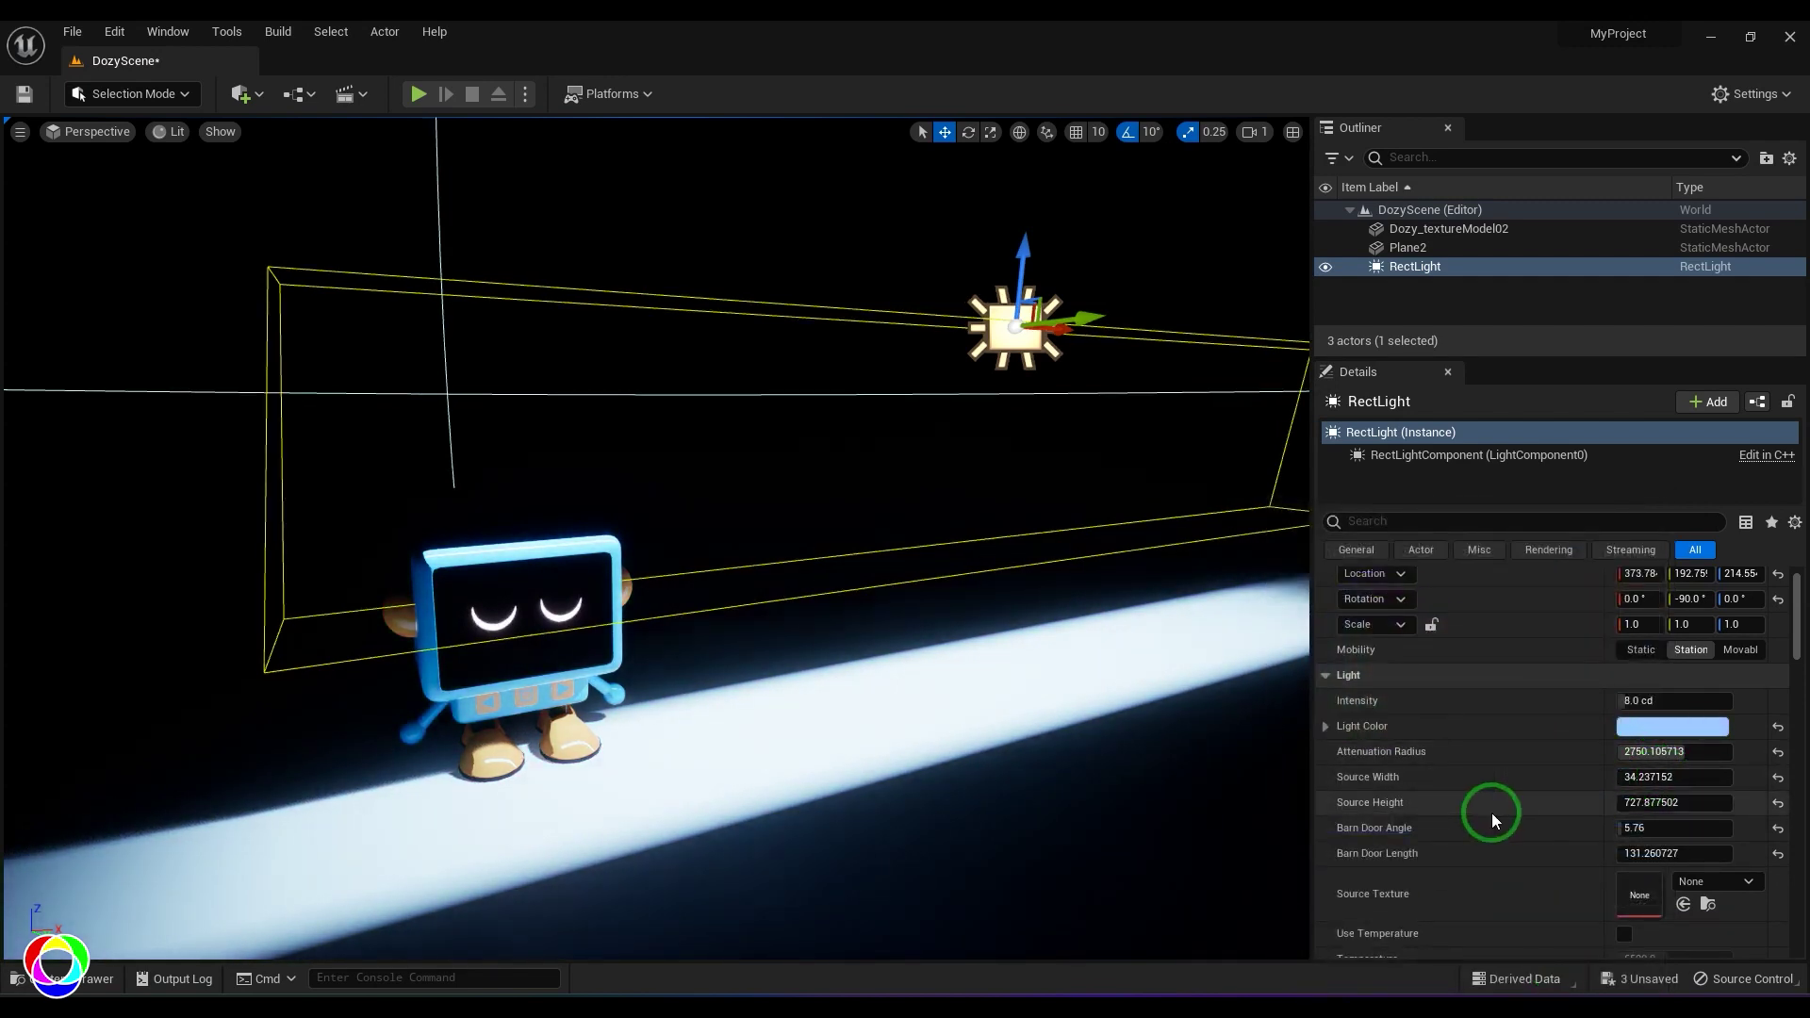
Enable Use Temperature at 6500, test white in the picker, and keep light blue.
{"action": "scroll", "coordinate": [1492, 812], "scroll_direction": "down", "scroll_amount": 1}
{"action": "scroll", "coordinate": [1489, 813], "scroll_direction": "down", "scroll_amount": 4}
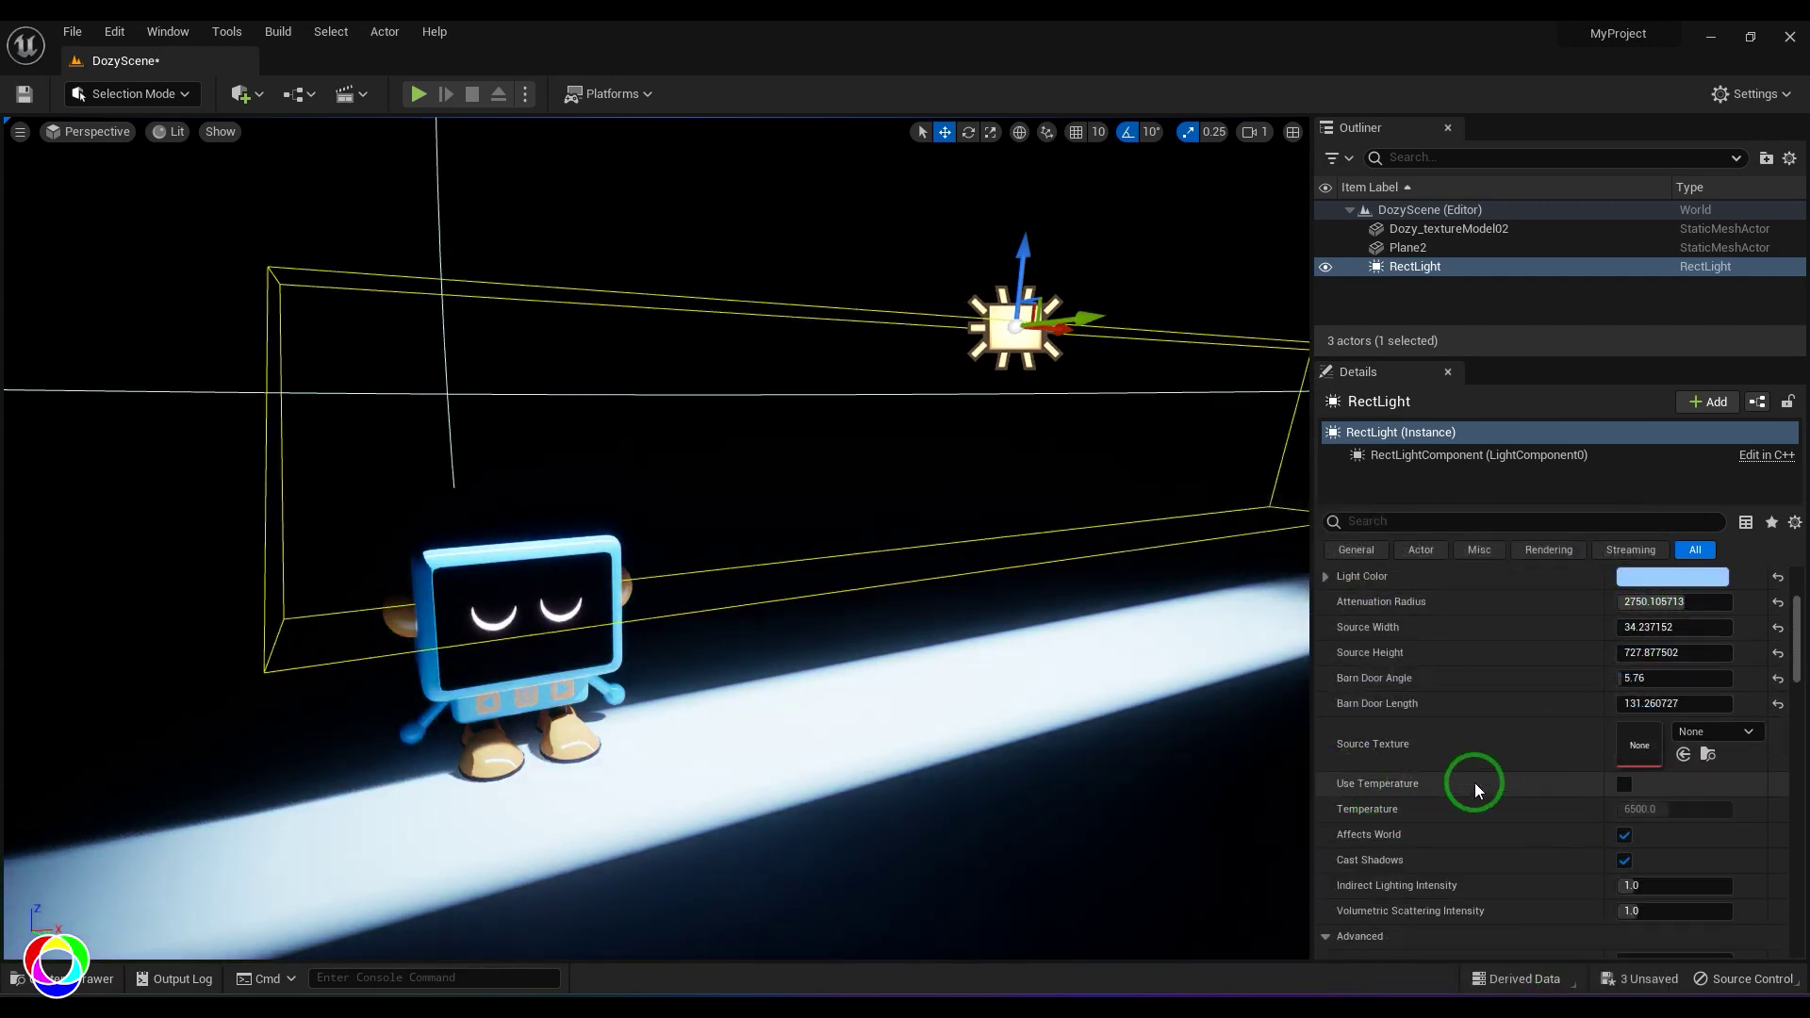
{"action": "left_click", "coordinate": [1622, 785]}
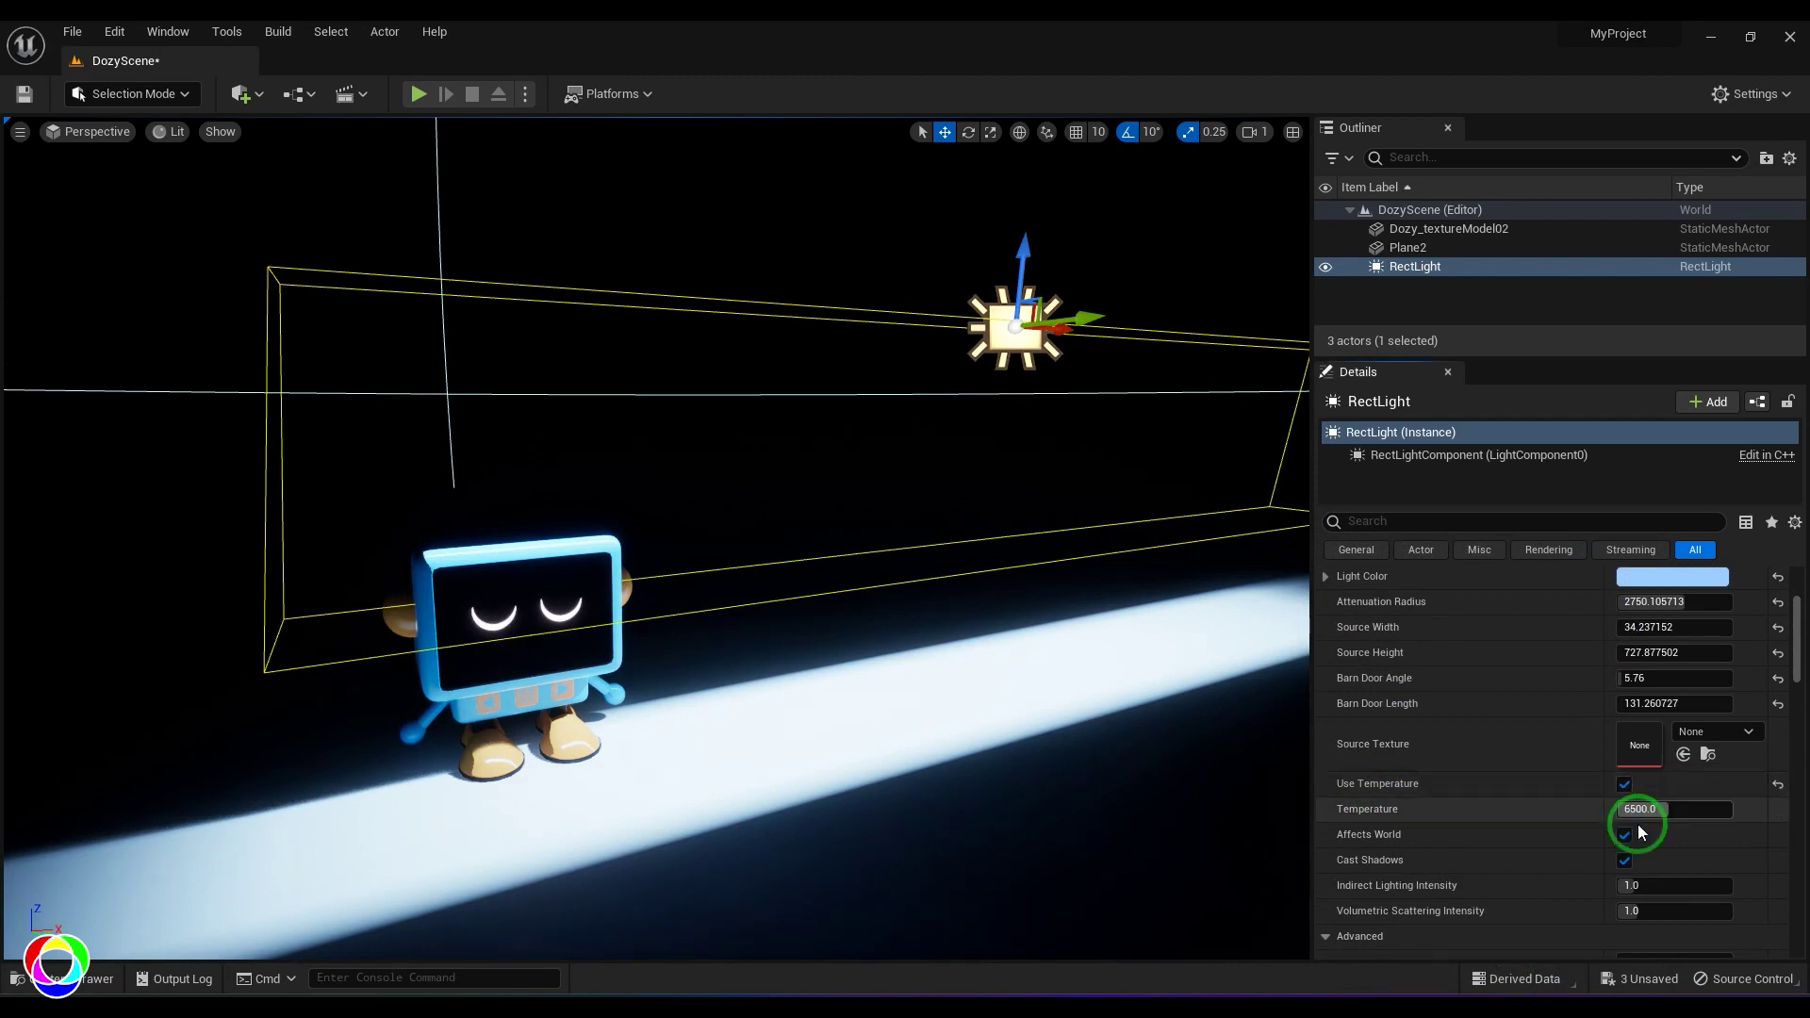
{"action": "scroll", "coordinate": [1676, 720], "scroll_direction": "up", "scroll_amount": 1}
{"action": "scroll", "coordinate": [1671, 822], "scroll_direction": "down", "scroll_amount": 2}
{"action": "scroll", "coordinate": [1665, 785], "scroll_direction": "up", "scroll_amount": 2}
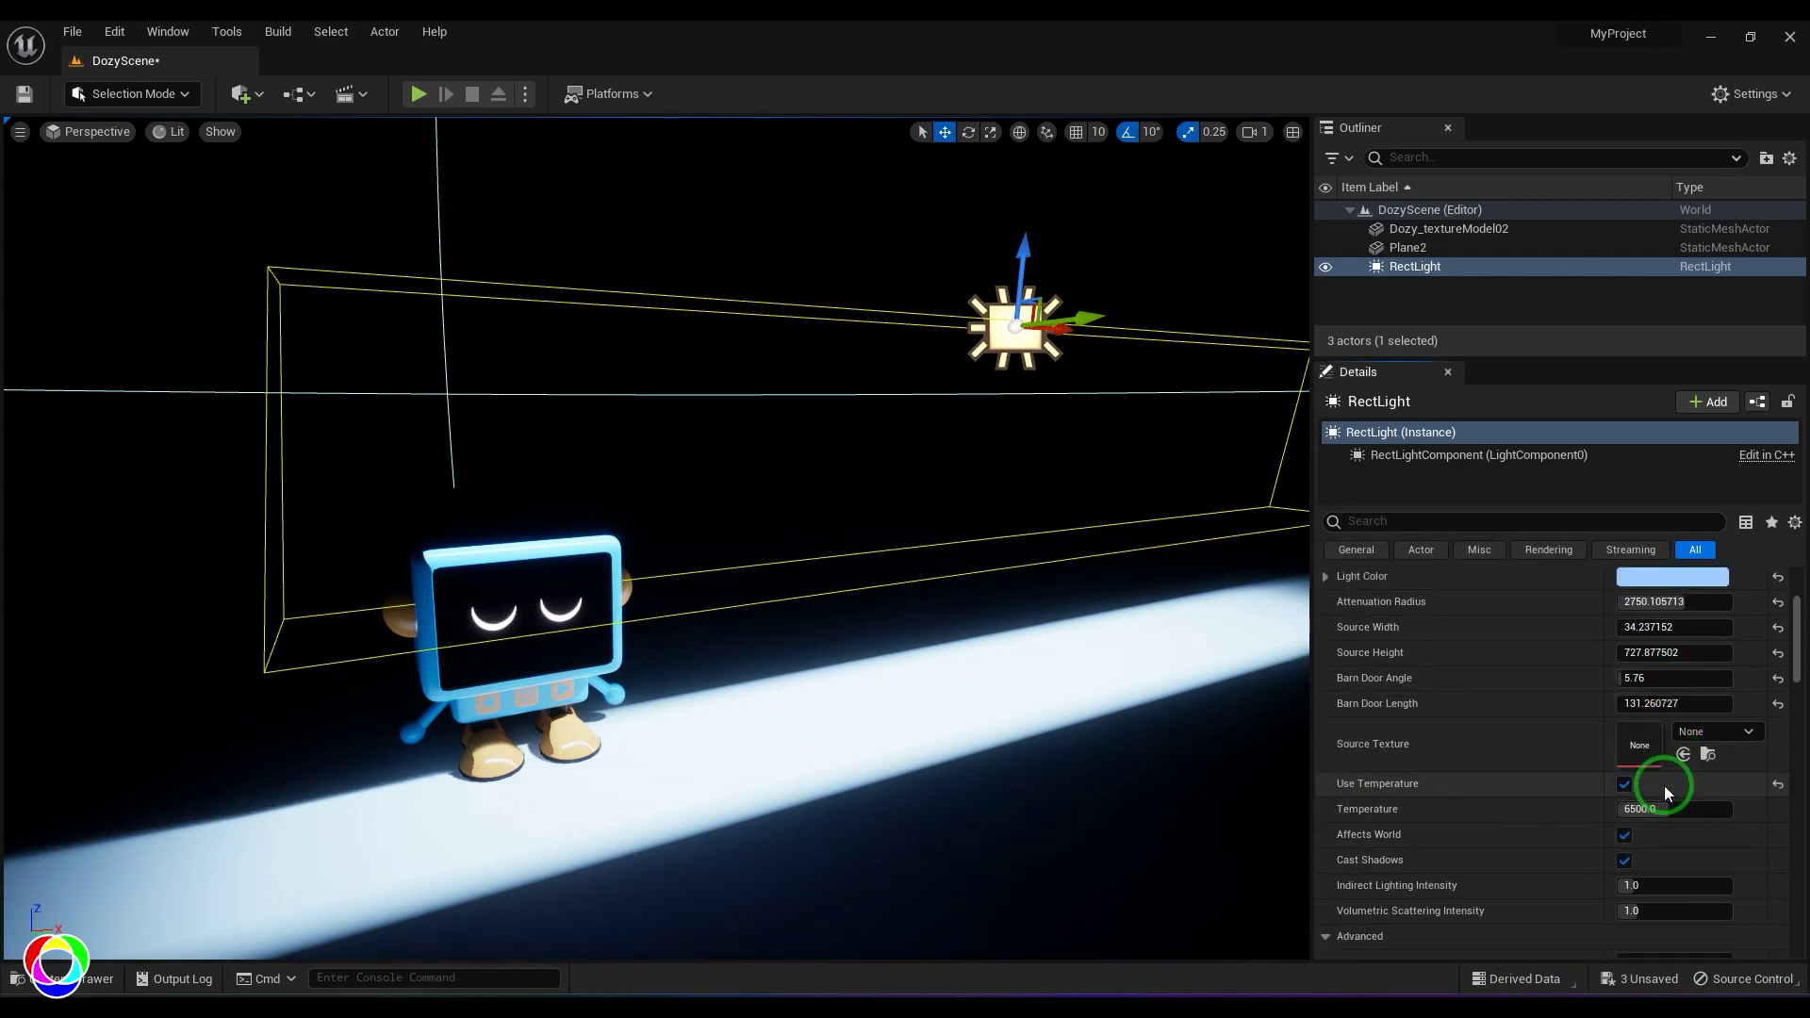
{"action": "left_click", "coordinate": [1667, 607]}
{"action": "left_click_drag", "start_coordinate": [1518, 741], "coordinate": [1487, 755]}
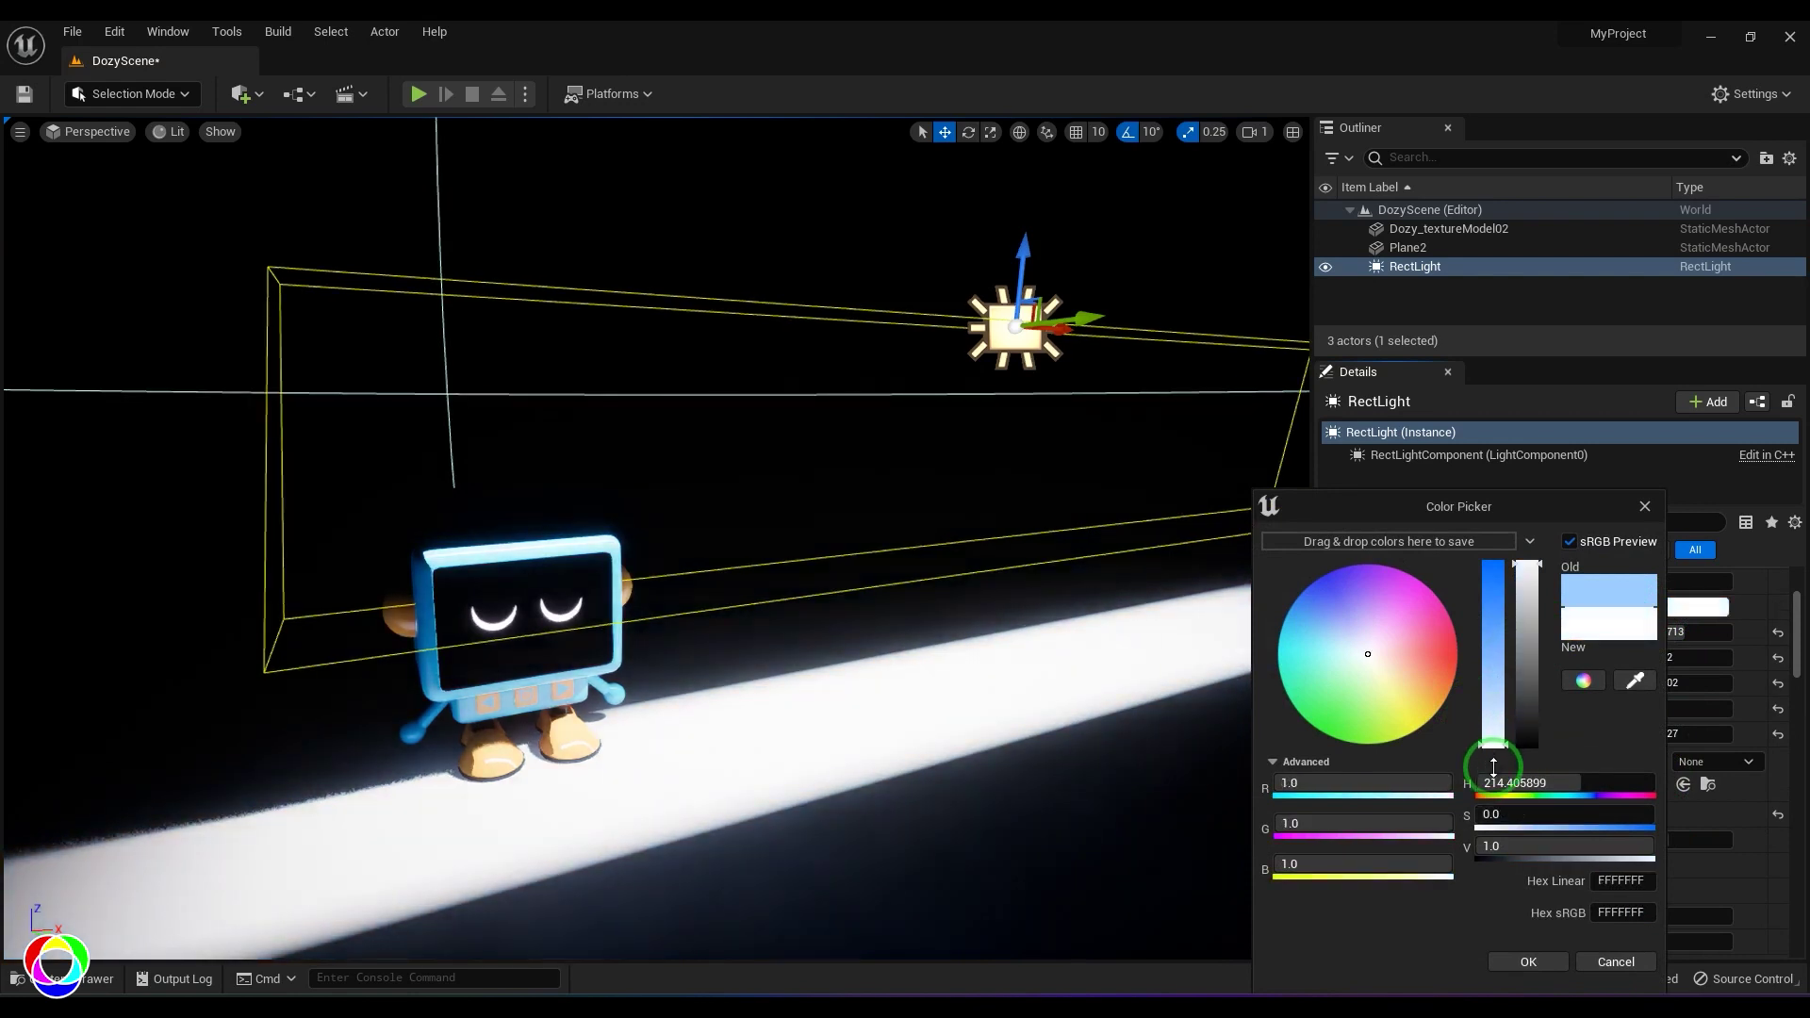
{"action": "left_click", "coordinate": [1608, 590]}
{"action": "left_click", "coordinate": [1529, 962]}
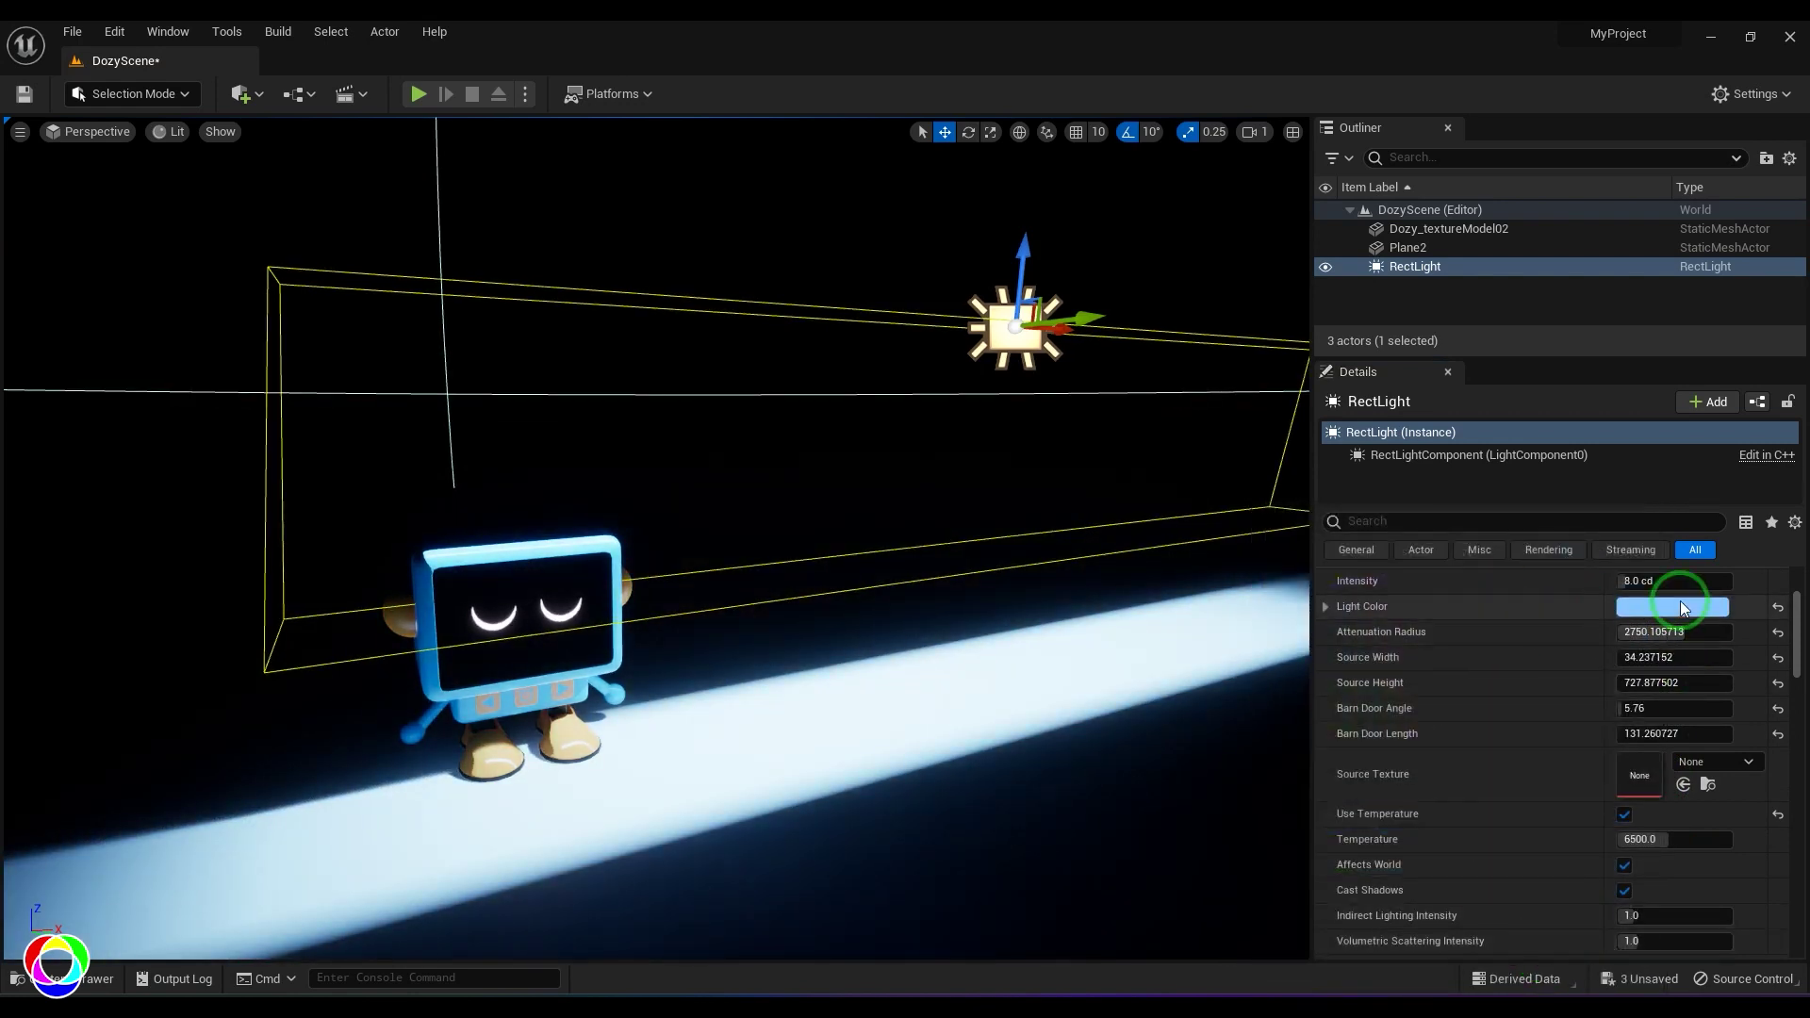
Reset Light Color to white, test a warmer temperature, then reset it to 6500 and untick Use Temperature.
{"action": "left_click", "coordinate": [1778, 608]}
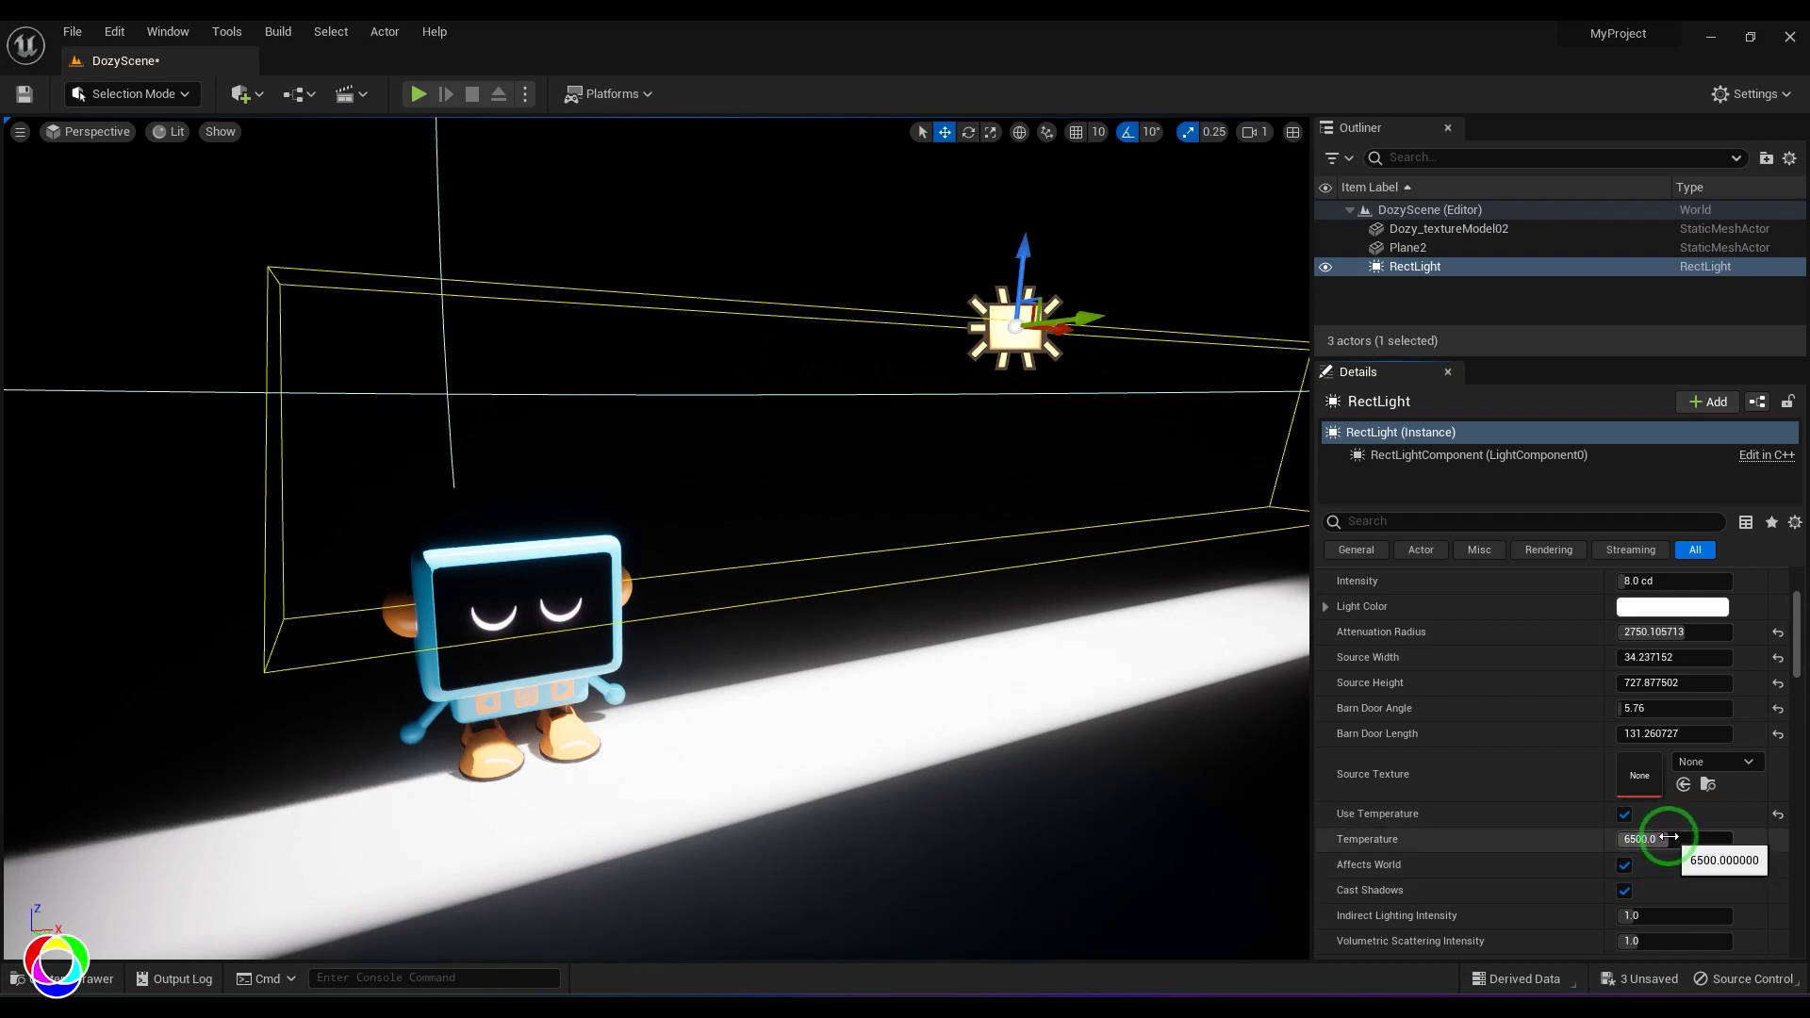
{"action": "scroll", "coordinate": [1667, 821], "scroll_direction": "down", "scroll_amount": 2}
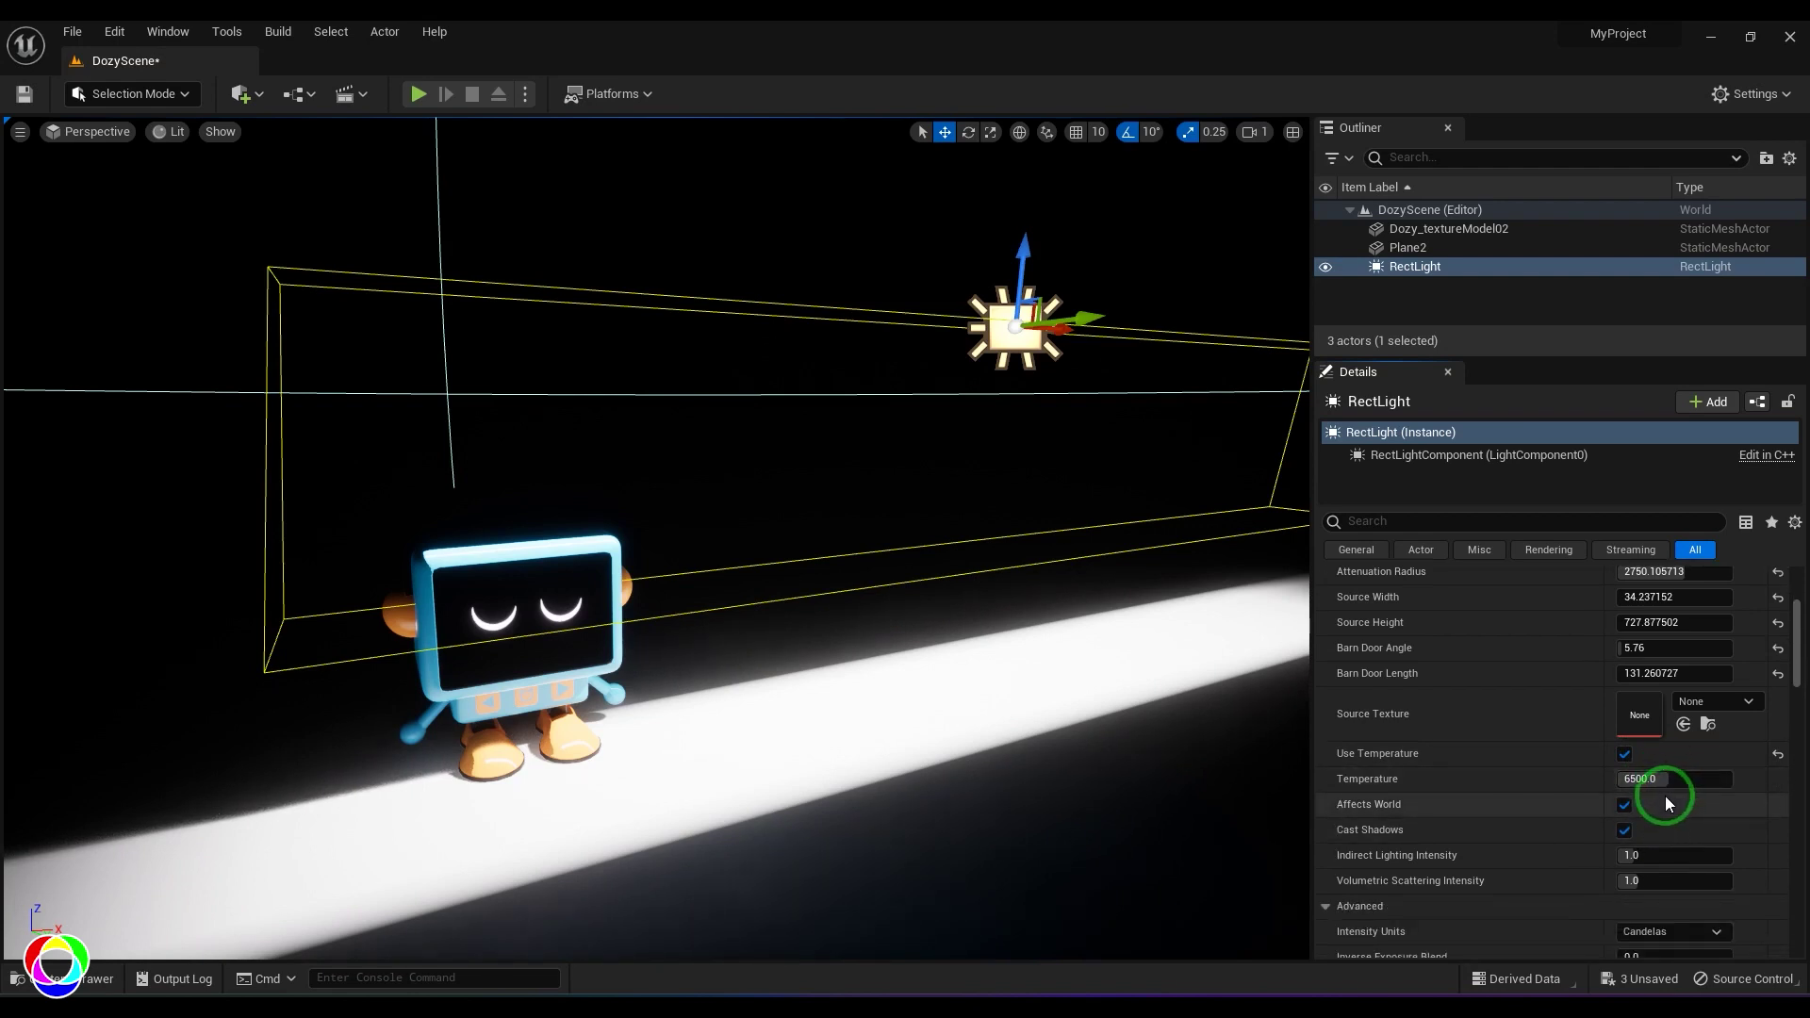
{"action": "left_click_drag", "start_coordinate": [1658, 778], "coordinate": [1780, 782]}
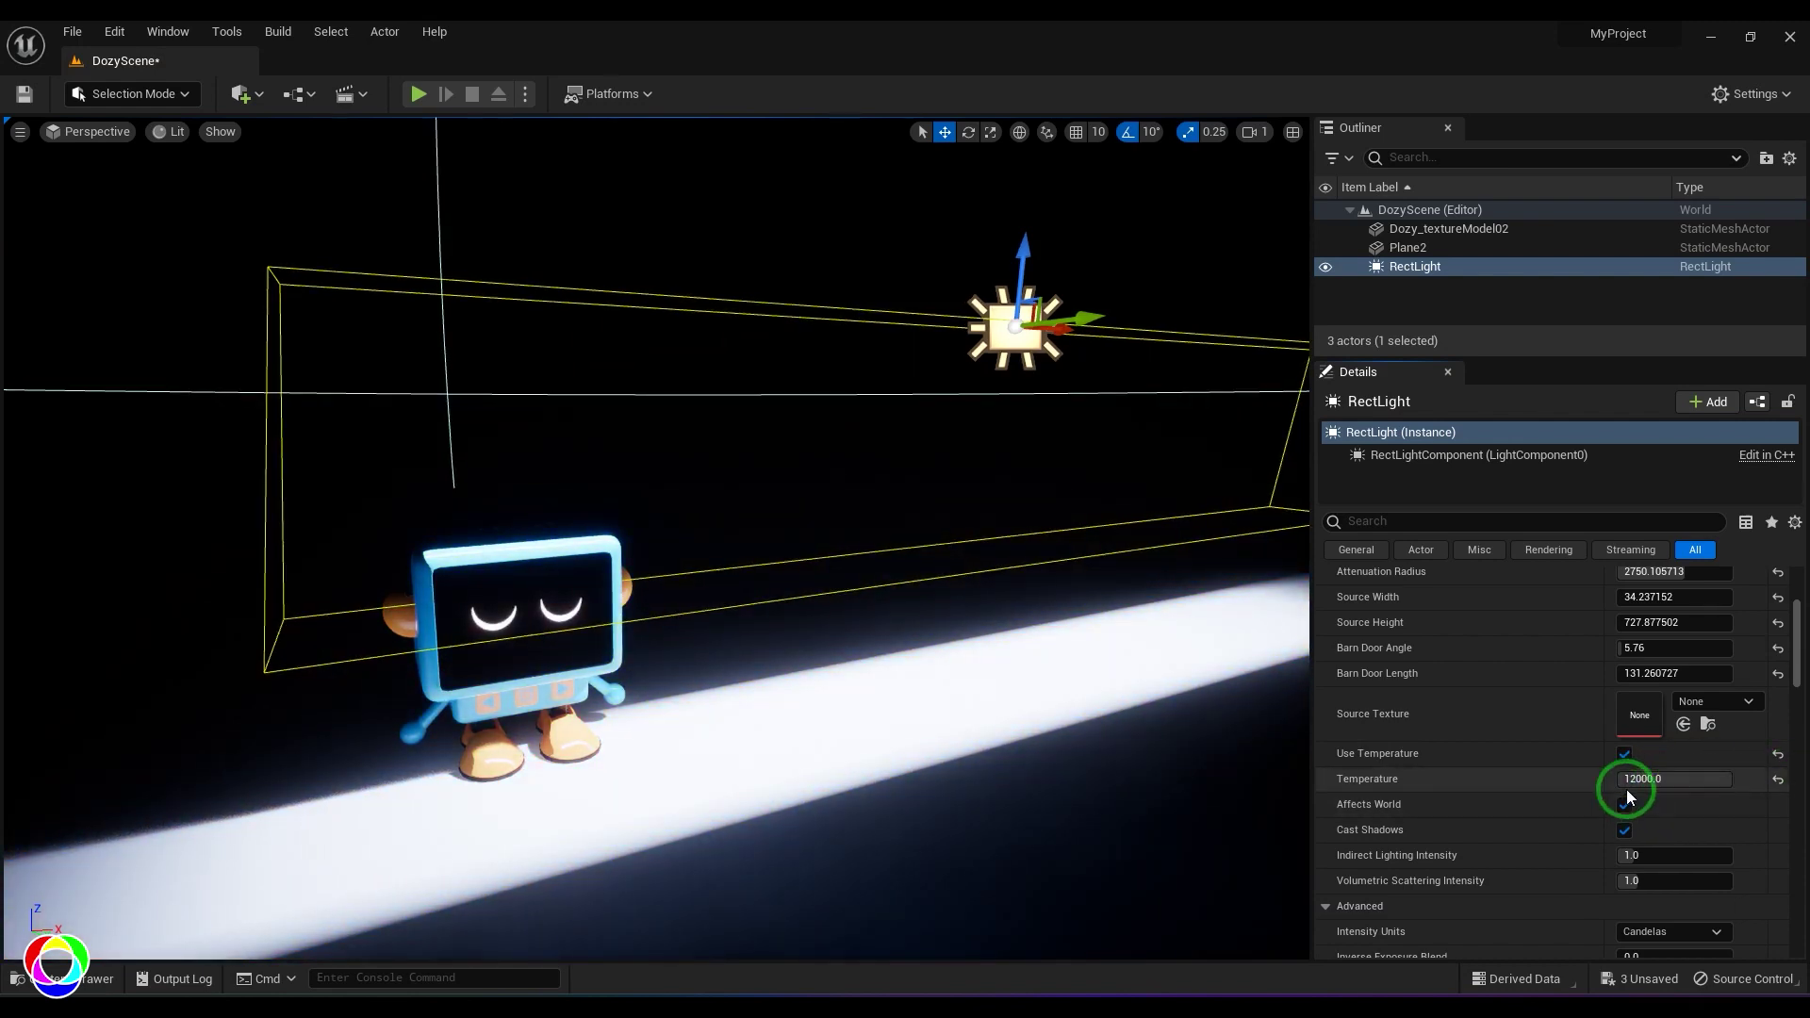
{"action": "left_click", "coordinate": [1776, 782]}
{"action": "left_click", "coordinate": [1621, 754]}
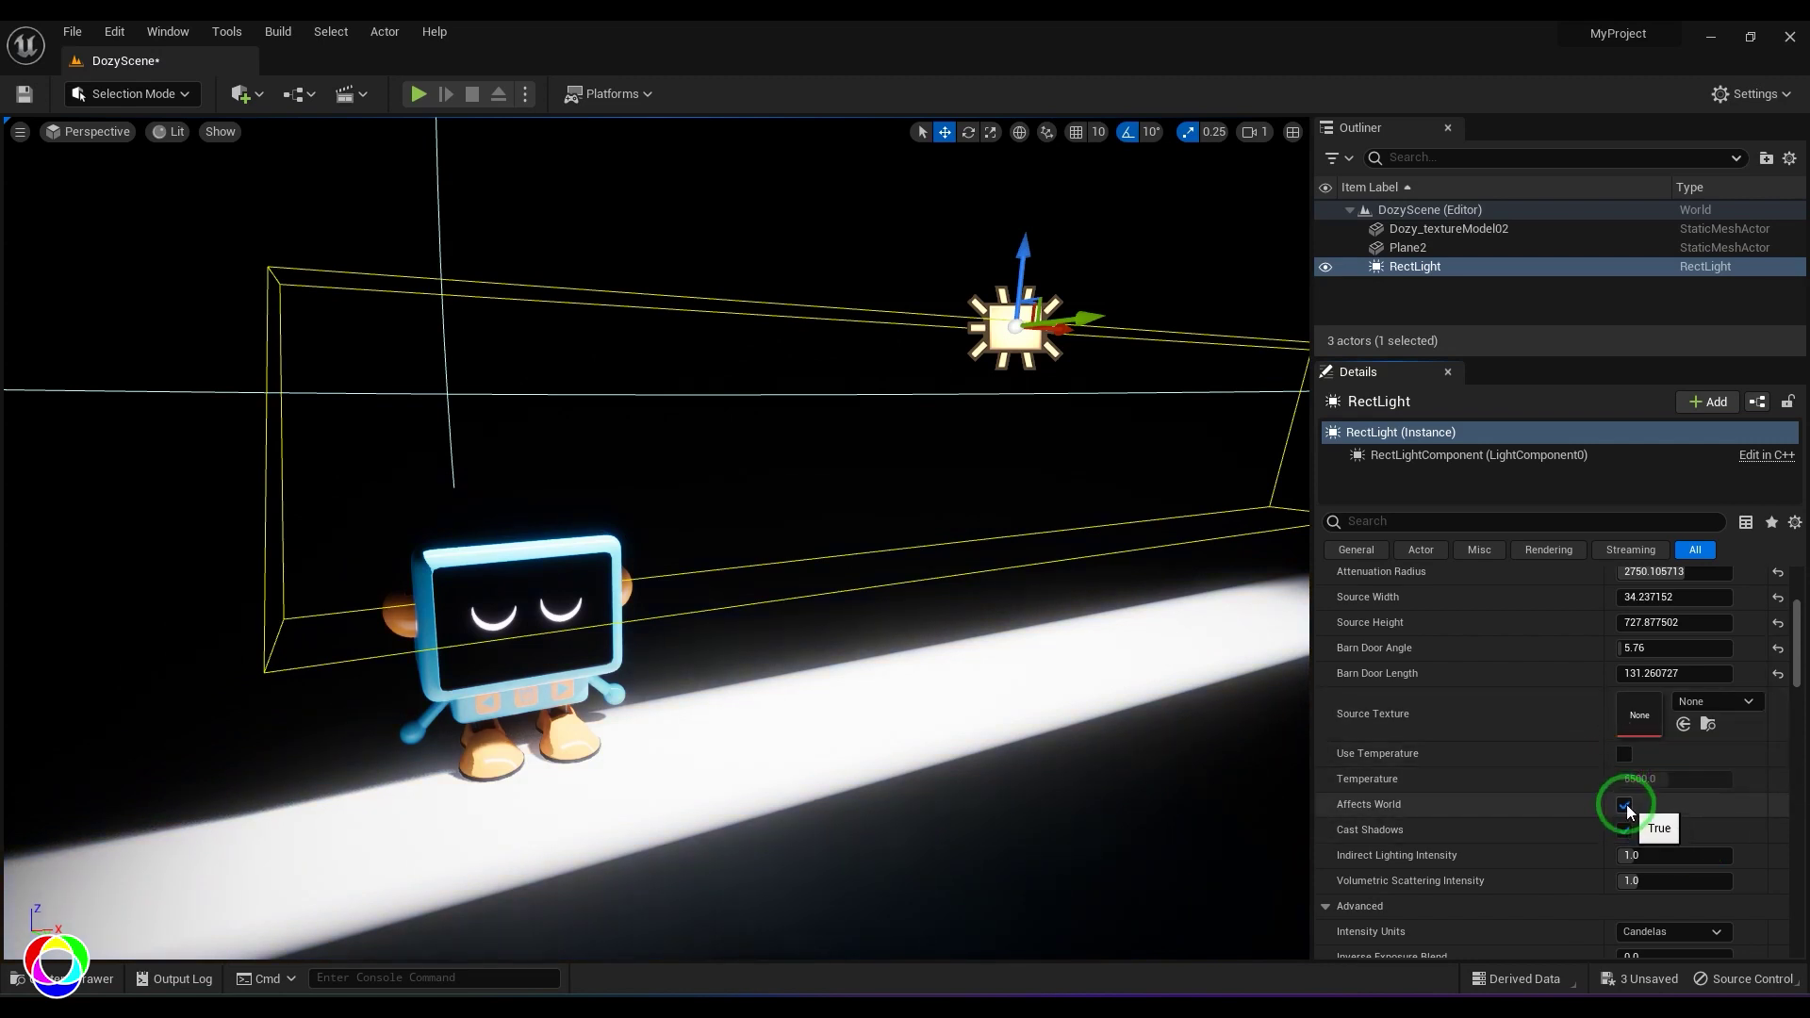
{"action": "left_click", "coordinate": [1624, 804]}
{"action": "left_click", "coordinate": [1624, 806]}
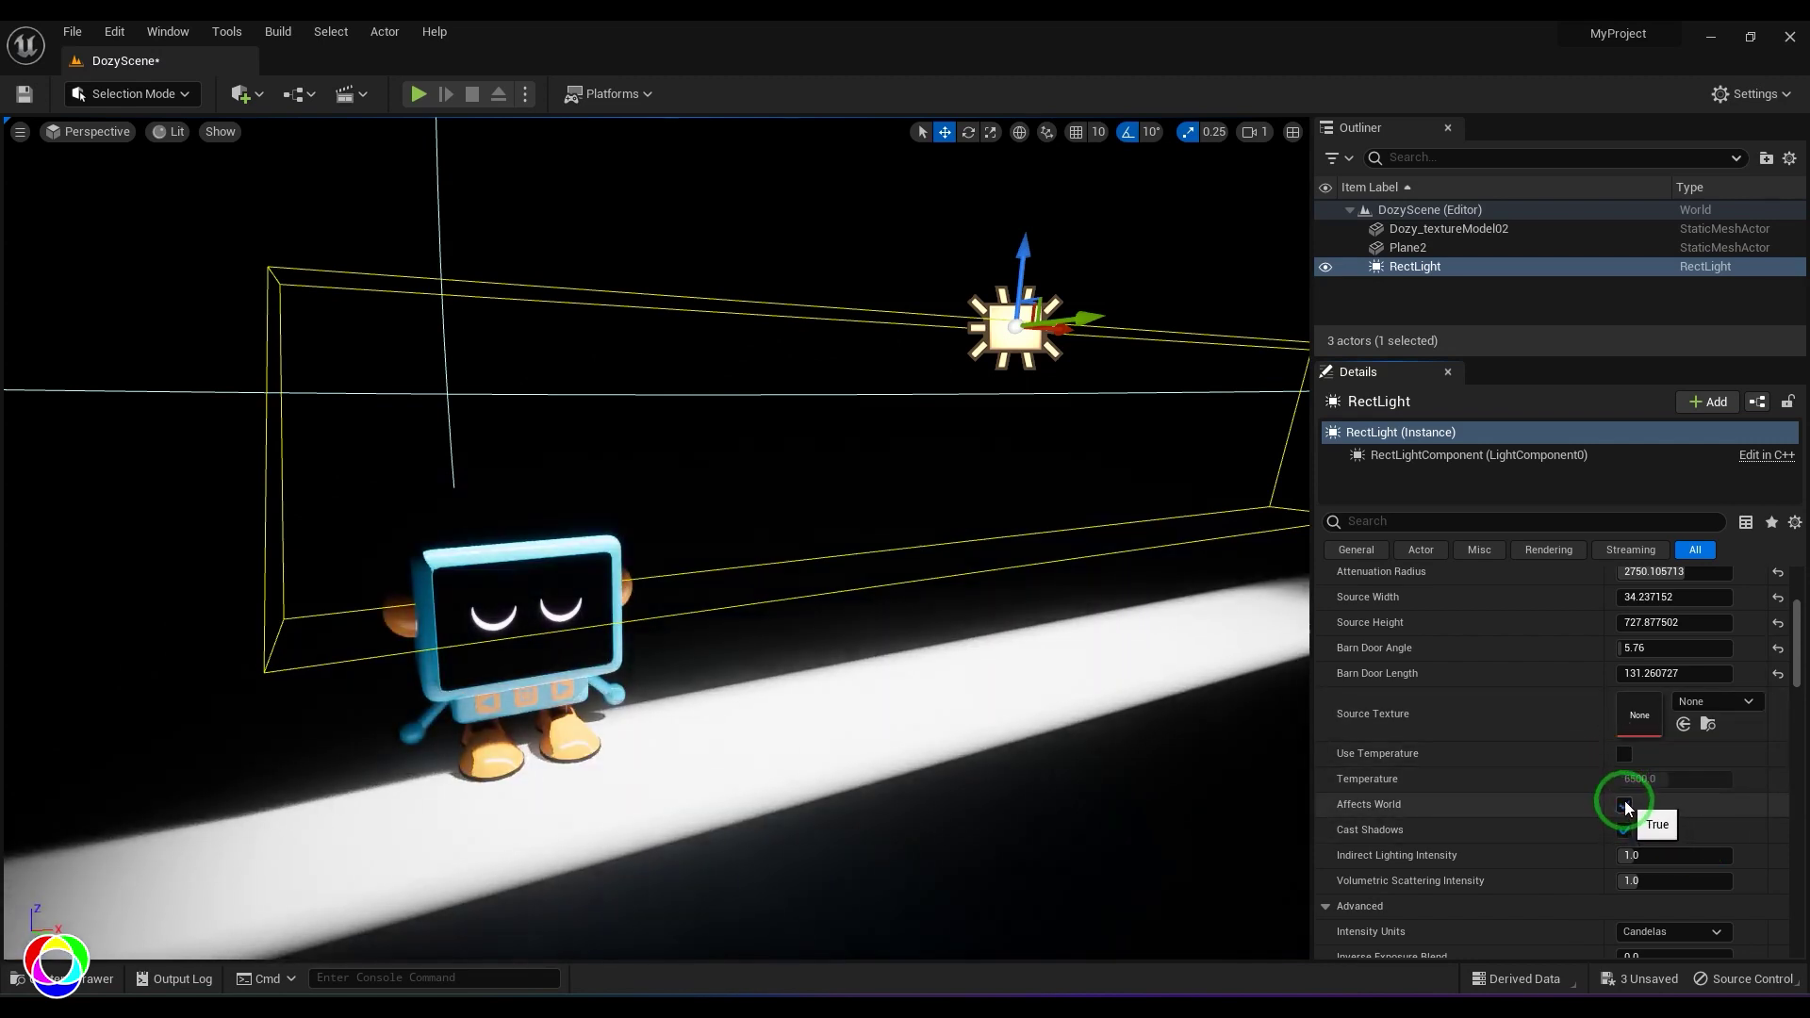
{"action": "left_click", "coordinate": [1623, 806]}
{"action": "left_click", "coordinate": [1624, 806]}
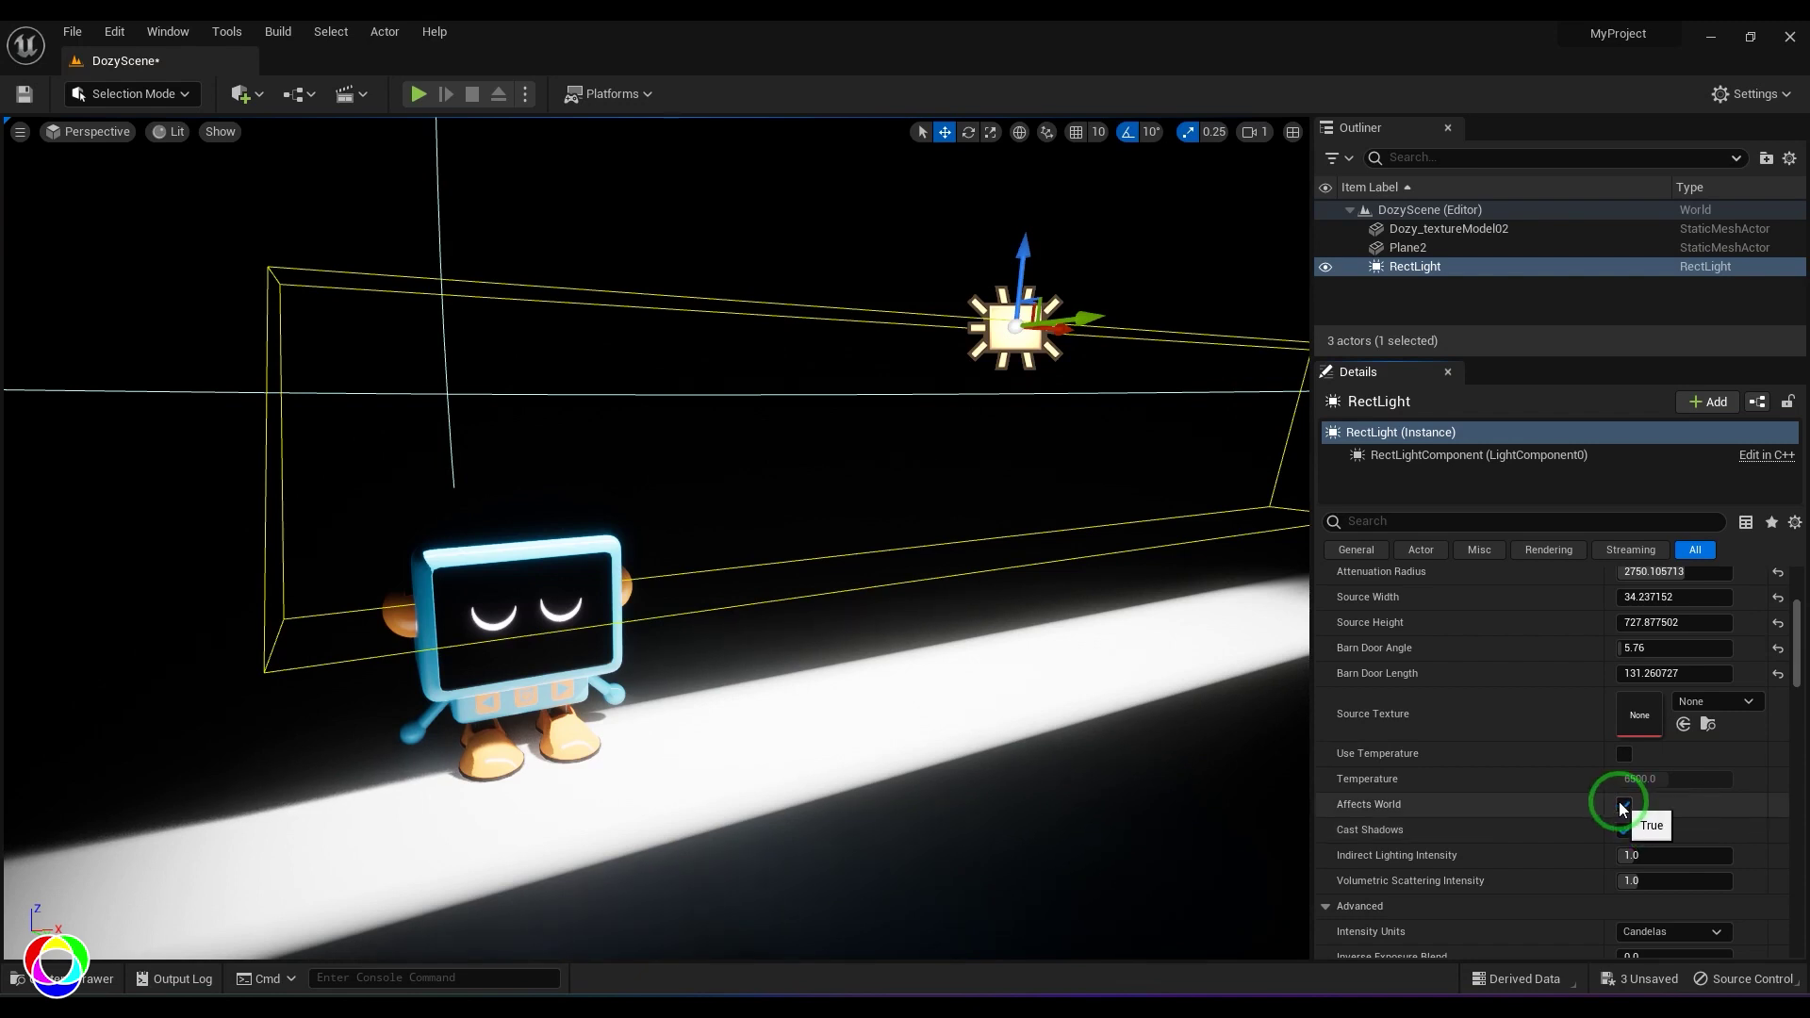
{"action": "left_click", "coordinate": [1624, 807]}
{"action": "left_click", "coordinate": [1623, 807]}
{"action": "left_click", "coordinate": [1624, 807]}
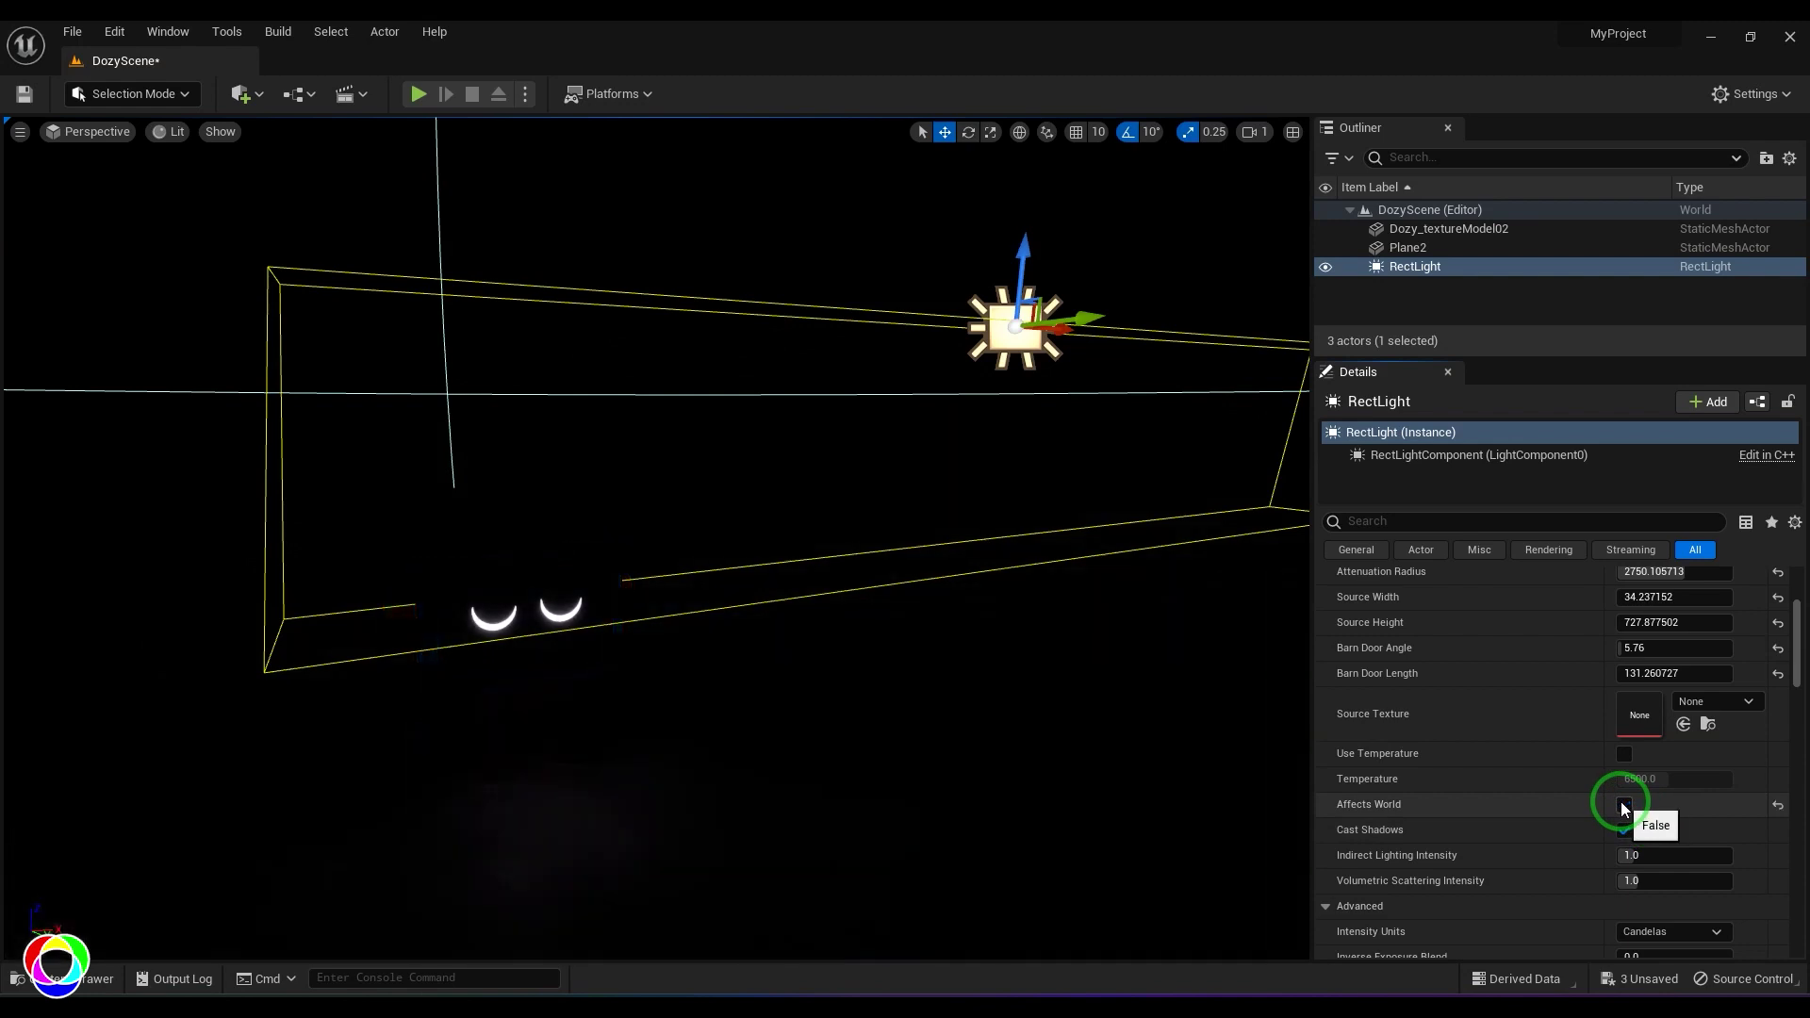
{"action": "left_click", "coordinate": [1623, 807]}
{"action": "left_click", "coordinate": [1623, 831]}
{"action": "left_click", "coordinate": [1623, 831]}
{"action": "left_click", "coordinate": [1625, 832]}
{"action": "left_click", "coordinate": [1625, 832]}
{"action": "left_click", "coordinate": [1625, 832]}
{"action": "left_click", "coordinate": [1625, 832]}
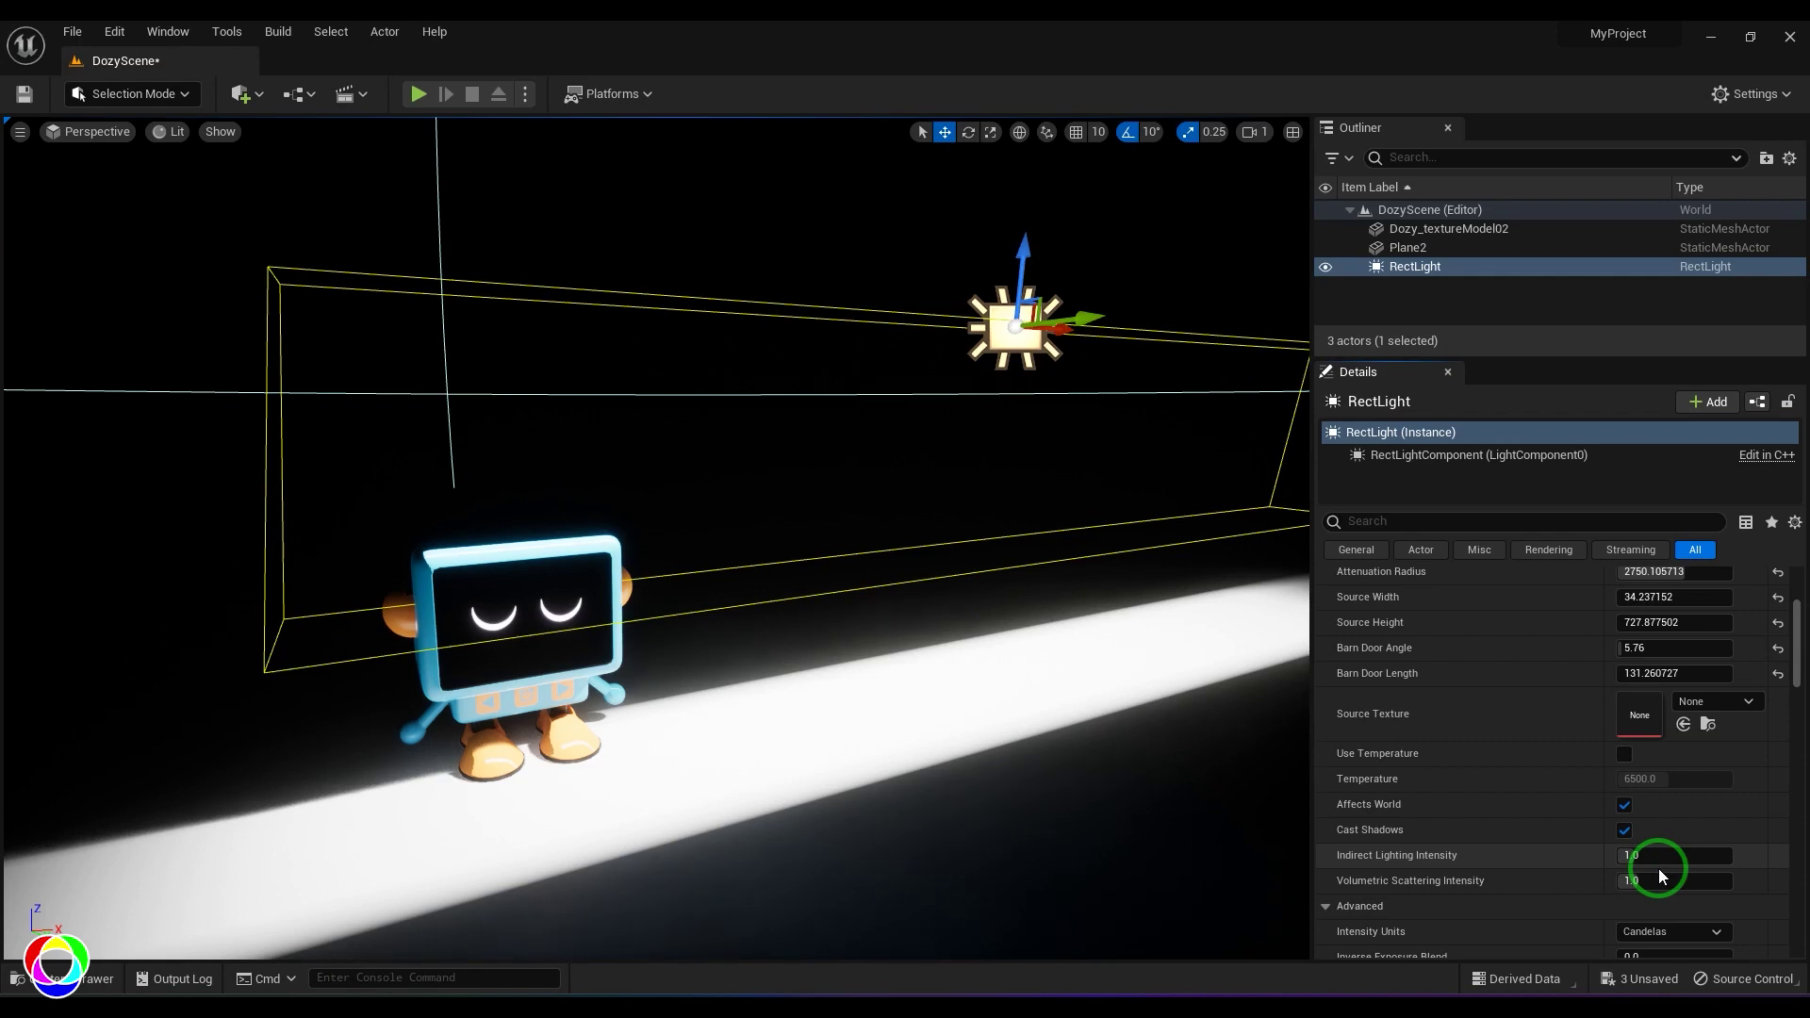
{"action": "left_click", "coordinate": [1625, 831]}
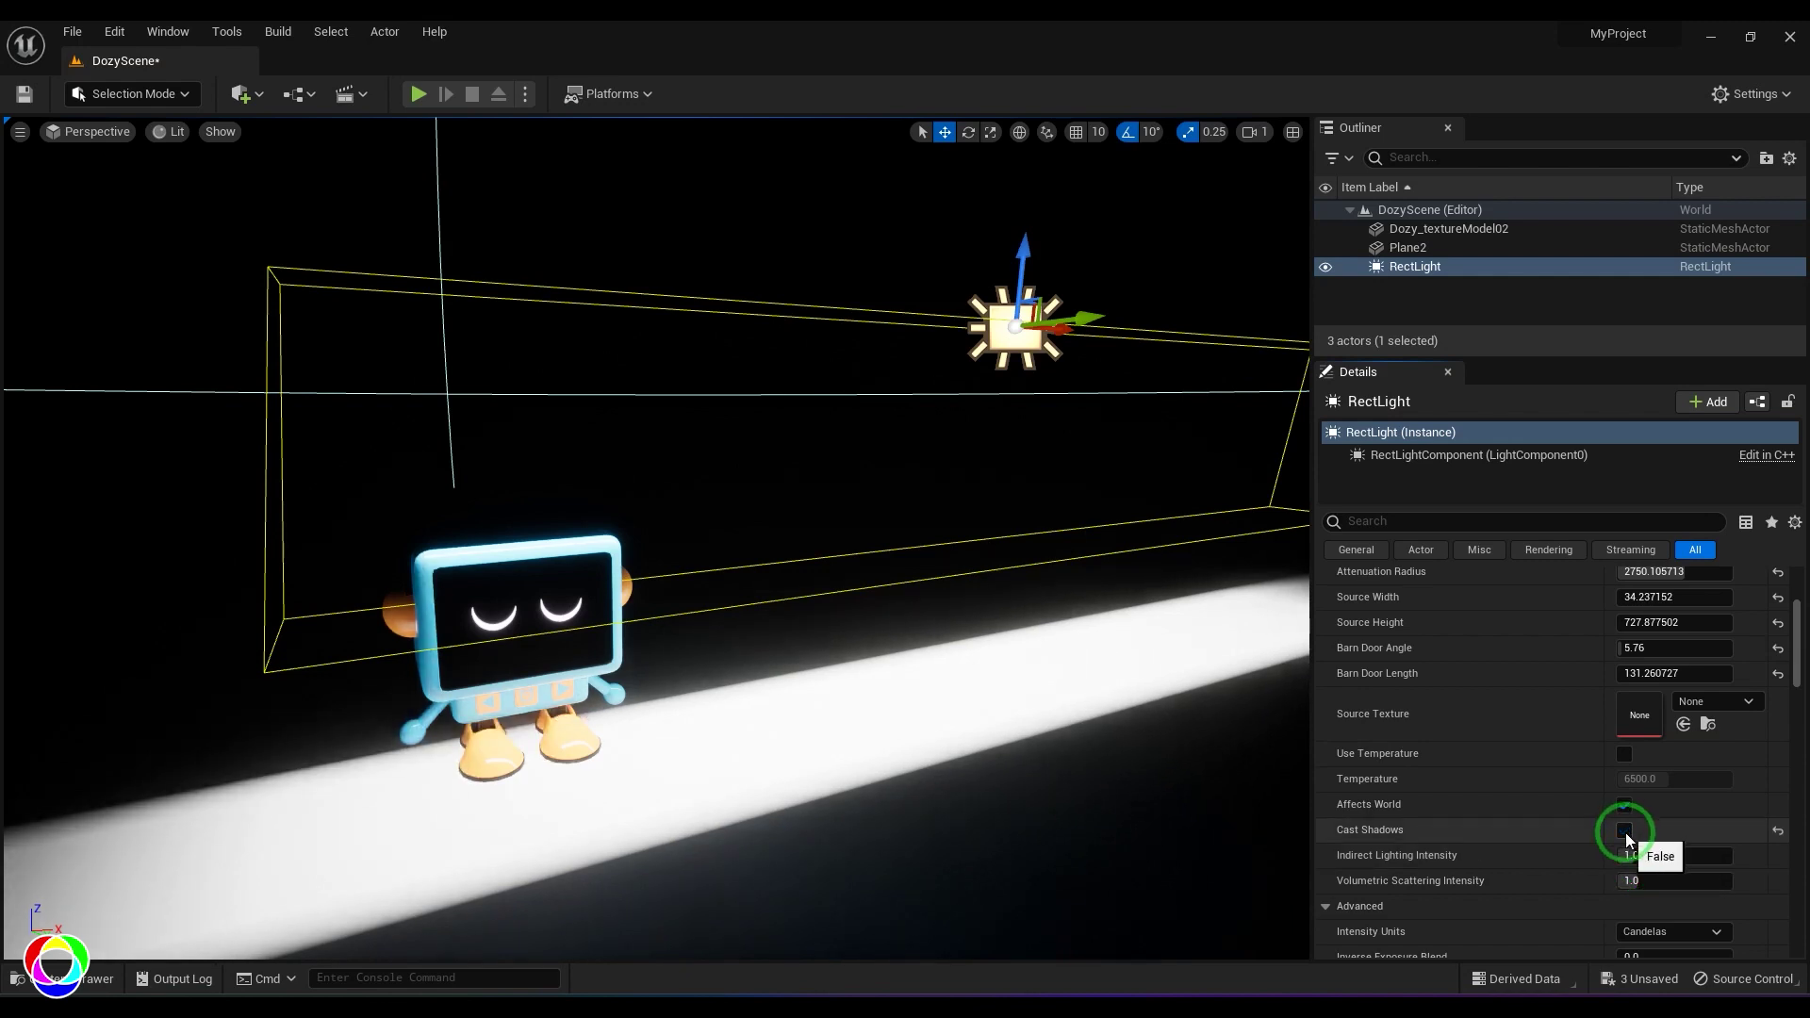
{"action": "left_click", "coordinate": [1624, 830]}
{"action": "scroll", "coordinate": [1750, 799], "scroll_direction": "up", "scroll_amount": 1}
{"action": "scroll", "coordinate": [1750, 800], "scroll_direction": "up", "scroll_amount": 5}
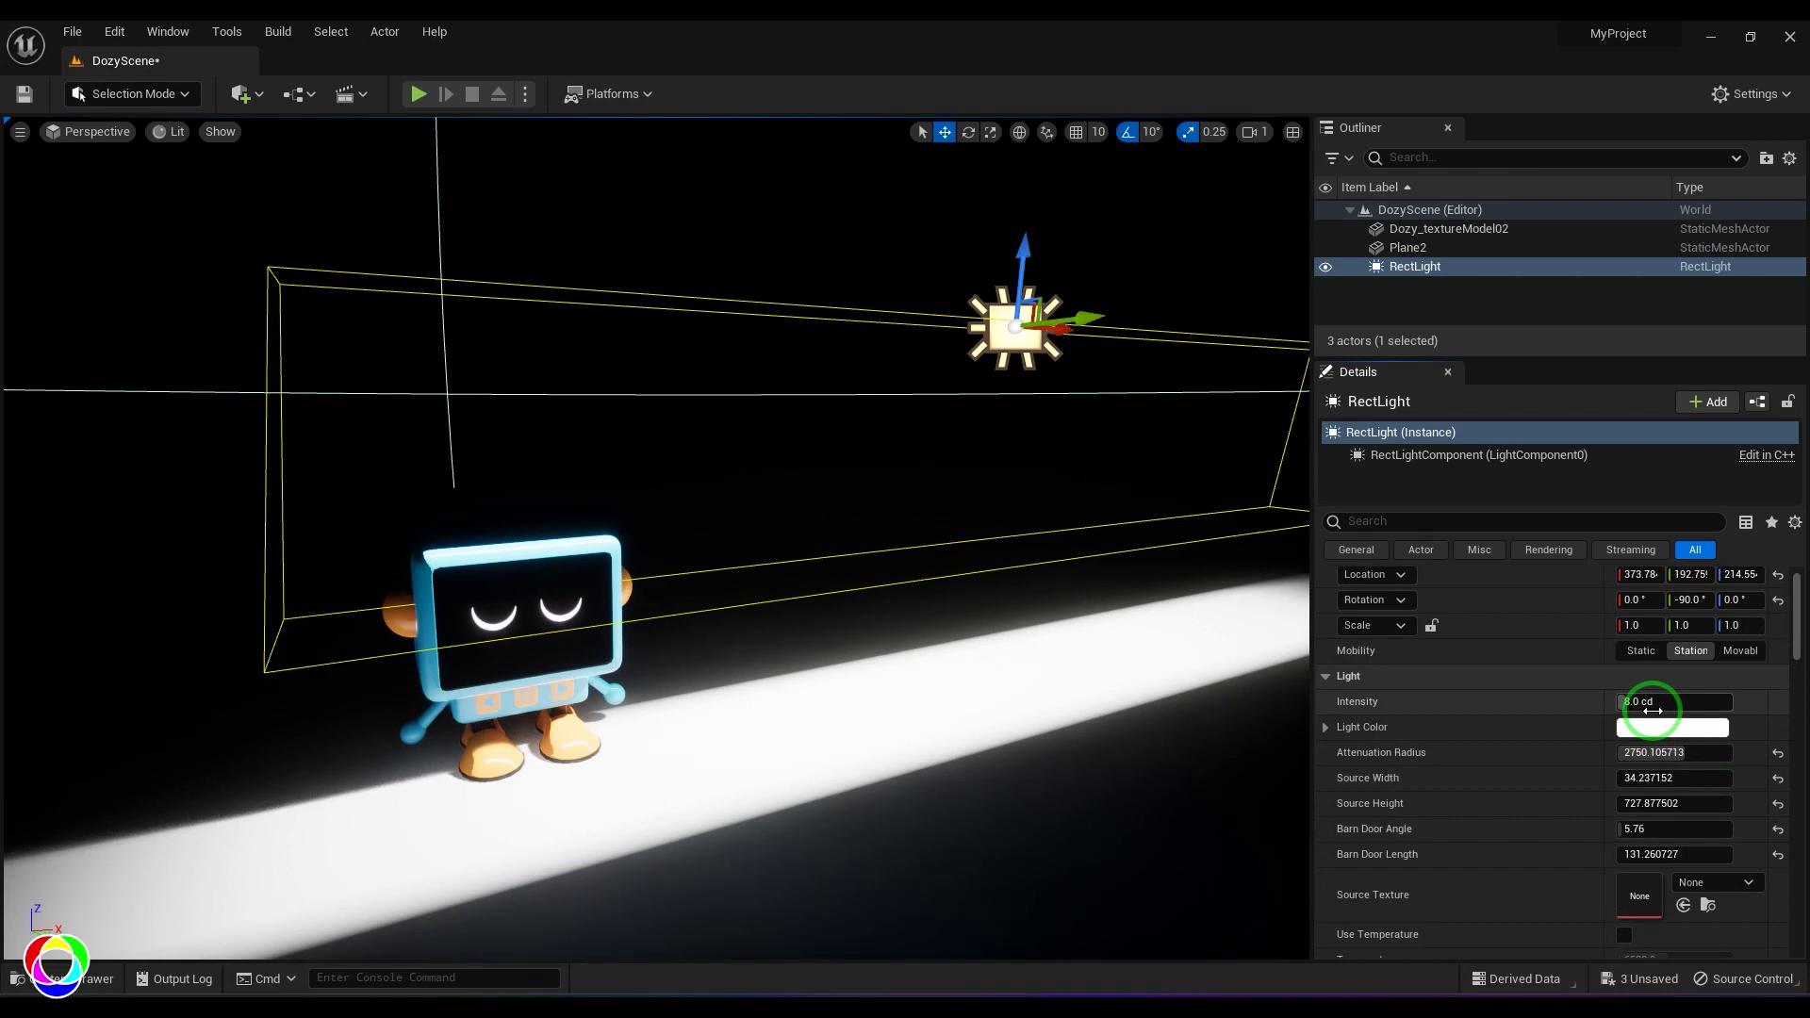
{"action": "scroll", "coordinate": [1649, 839], "scroll_direction": "down", "scroll_amount": 9}
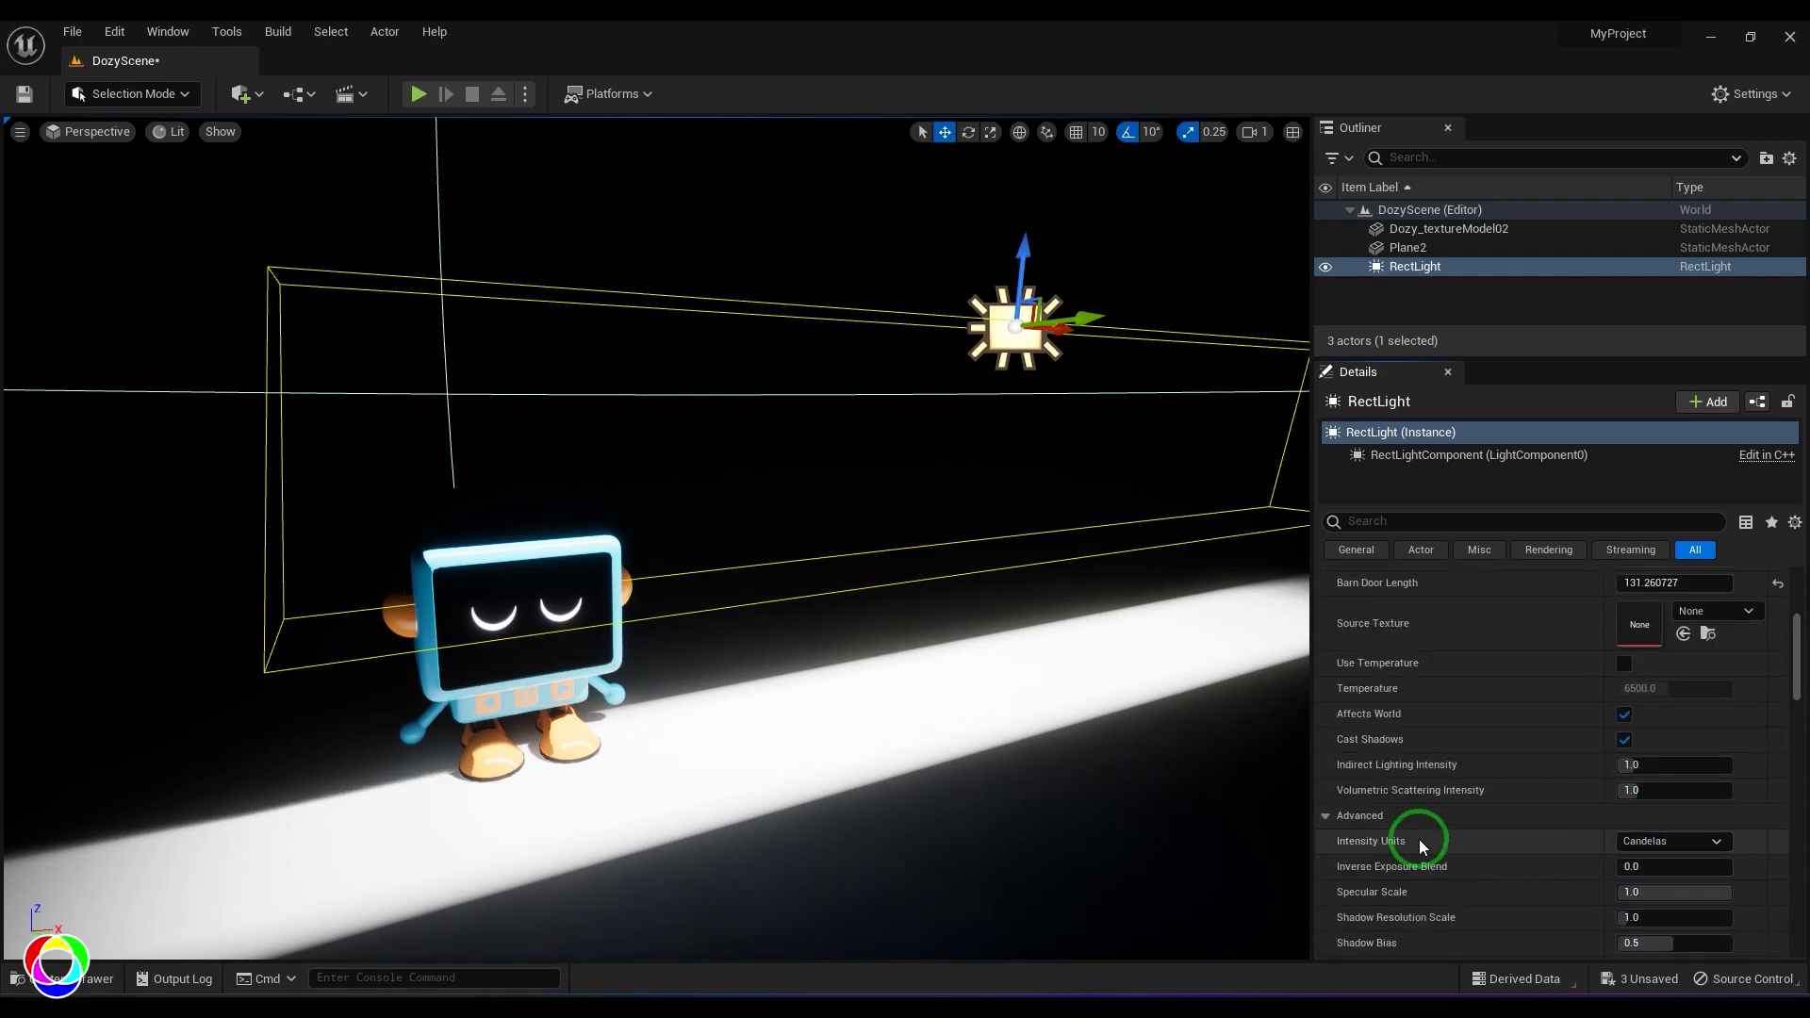
Switch Intensity Units to Unitless and try intensities of 10000, then 1000.
{"action": "left_click", "coordinate": [1646, 840]}
{"action": "left_click", "coordinate": [1654, 863]}
{"action": "scroll", "coordinate": [1656, 857], "scroll_direction": "up", "scroll_amount": 8}
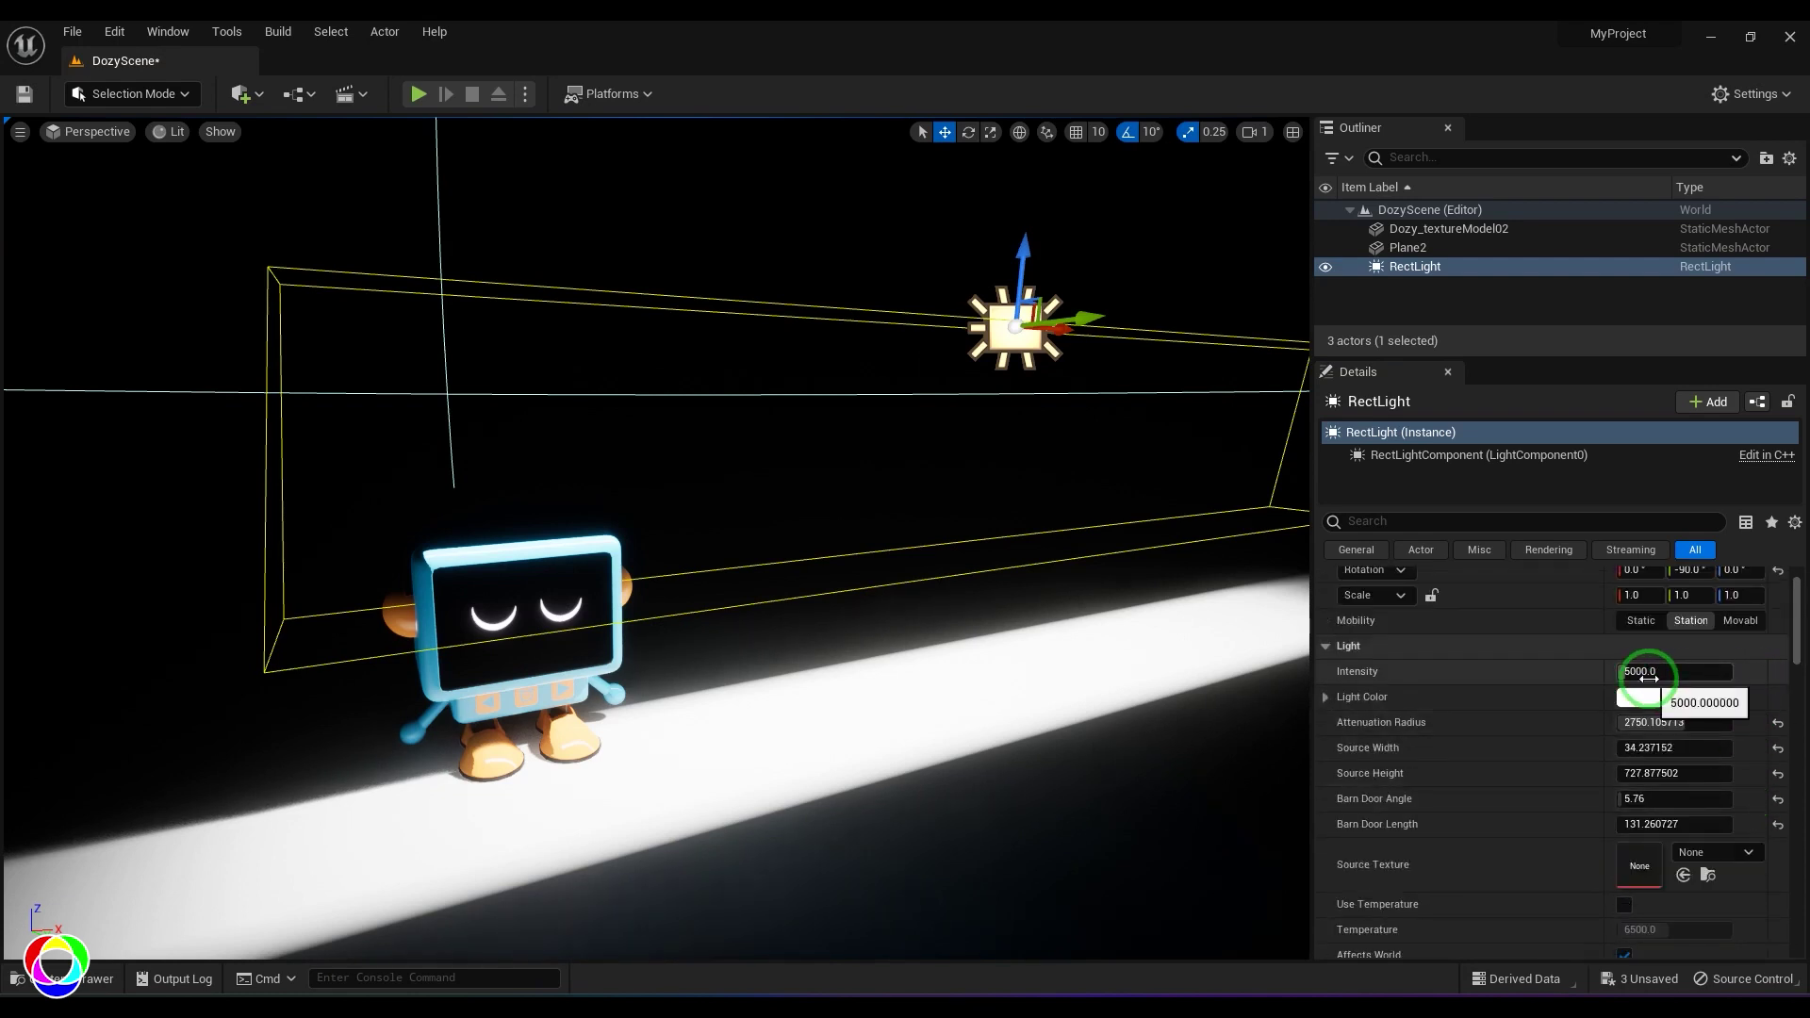
{"action": "left_click", "coordinate": [1650, 678]}
{"action": "type", "text": "1"}
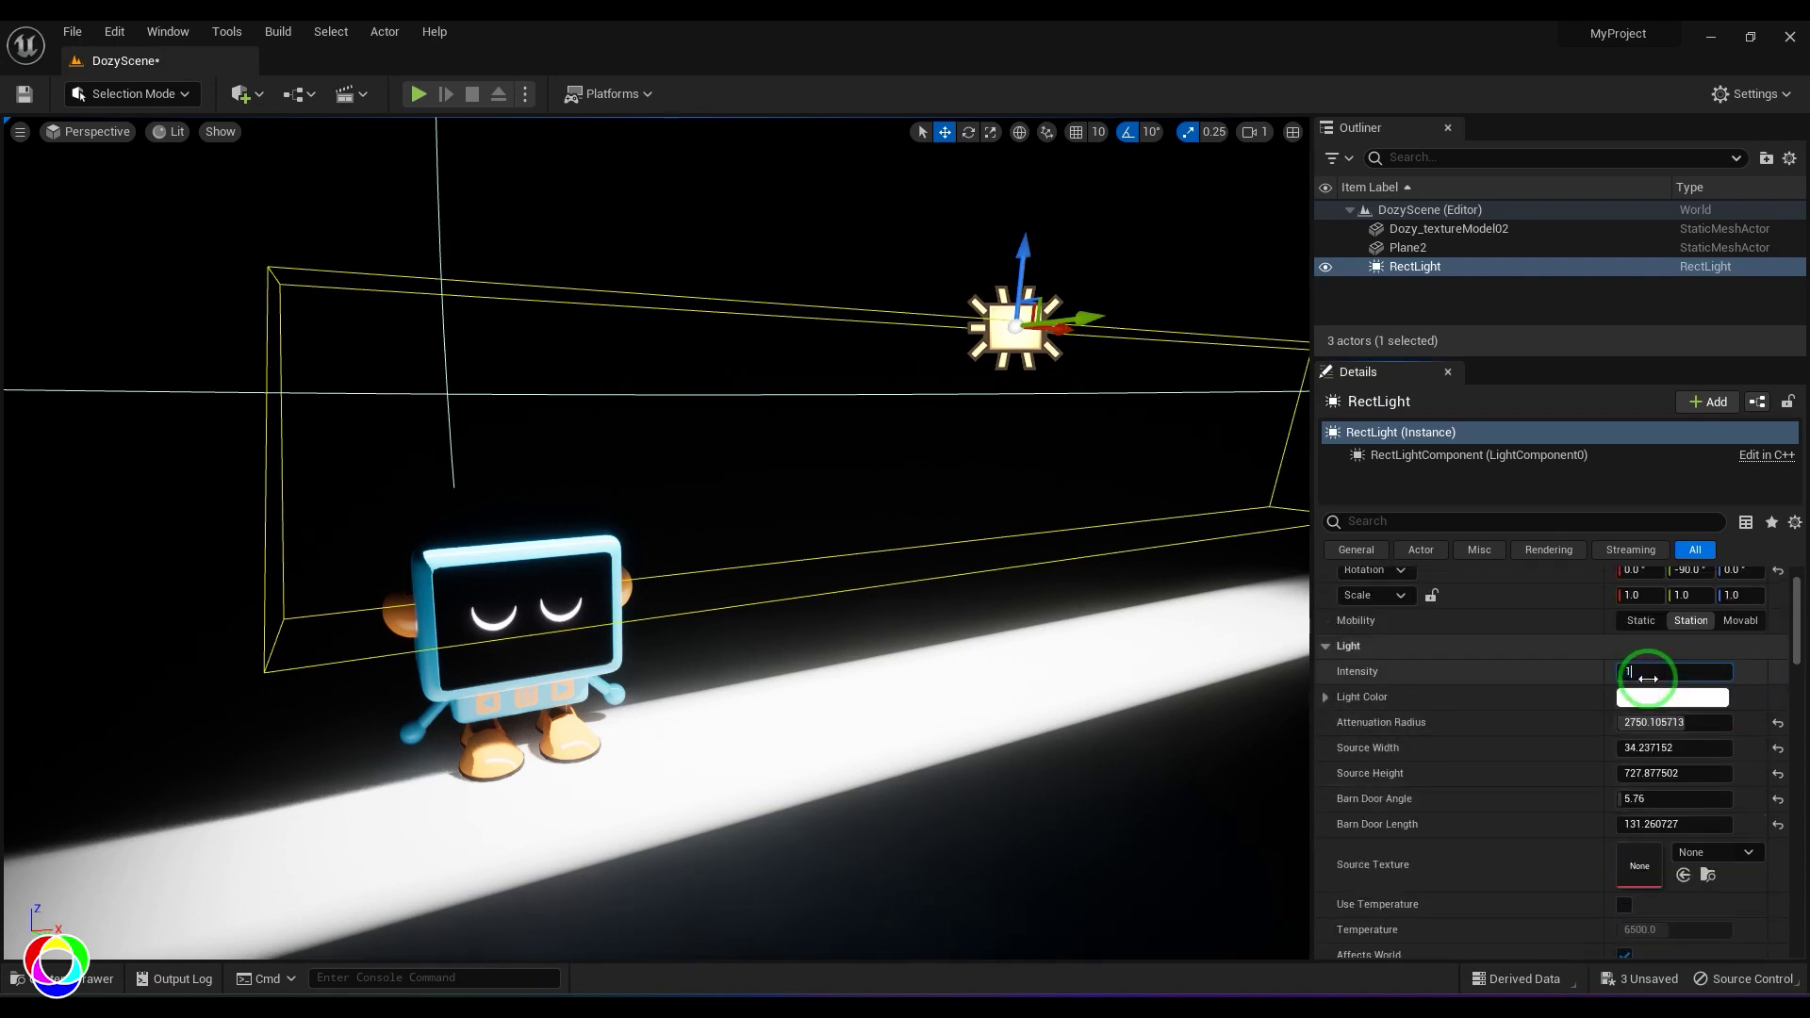
{"action": "type", "text": "0000"}
{"action": "key", "text": "Return"}
{"action": "type", "text": "1000"}
{"action": "key", "text": "Return"}
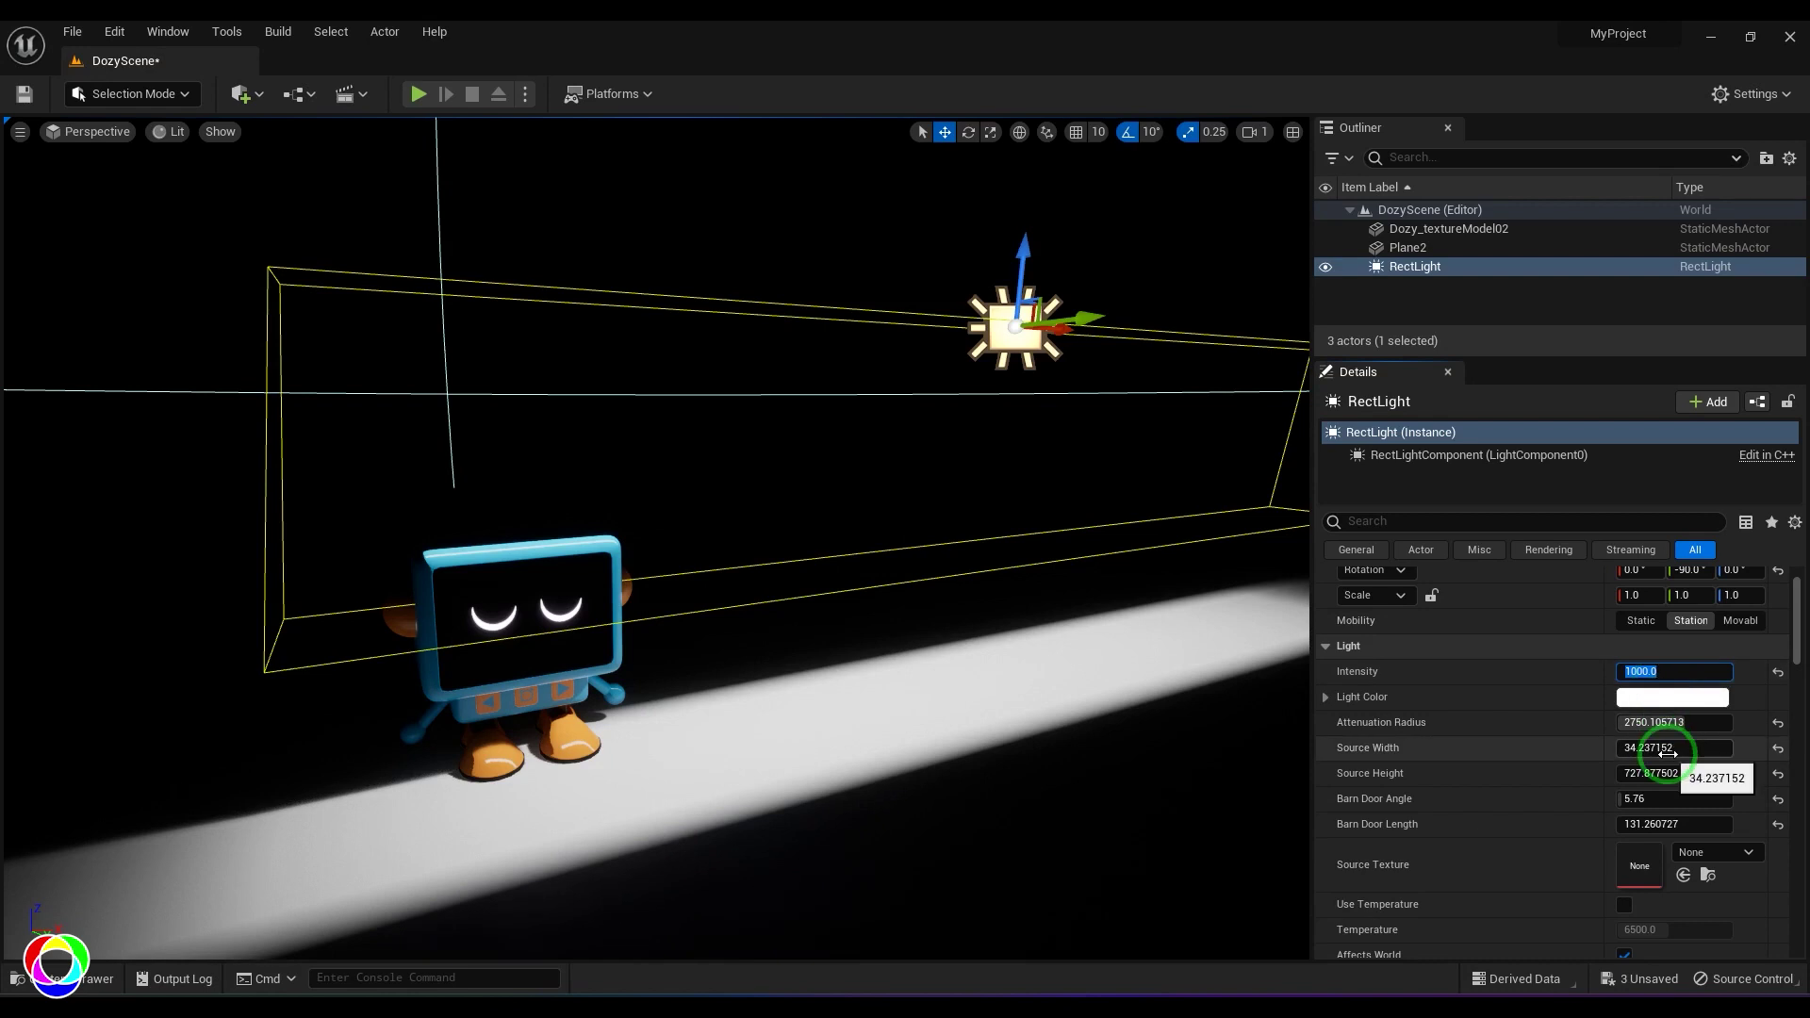
Reset Intensity to its default and switch Intensity Units to Lumens, giving 5000.
{"action": "scroll", "coordinate": [1669, 761], "scroll_direction": "down", "scroll_amount": 2}
{"action": "left_click", "coordinate": [1778, 611]}
{"action": "scroll", "coordinate": [1638, 903], "scroll_direction": "down", "scroll_amount": 4}
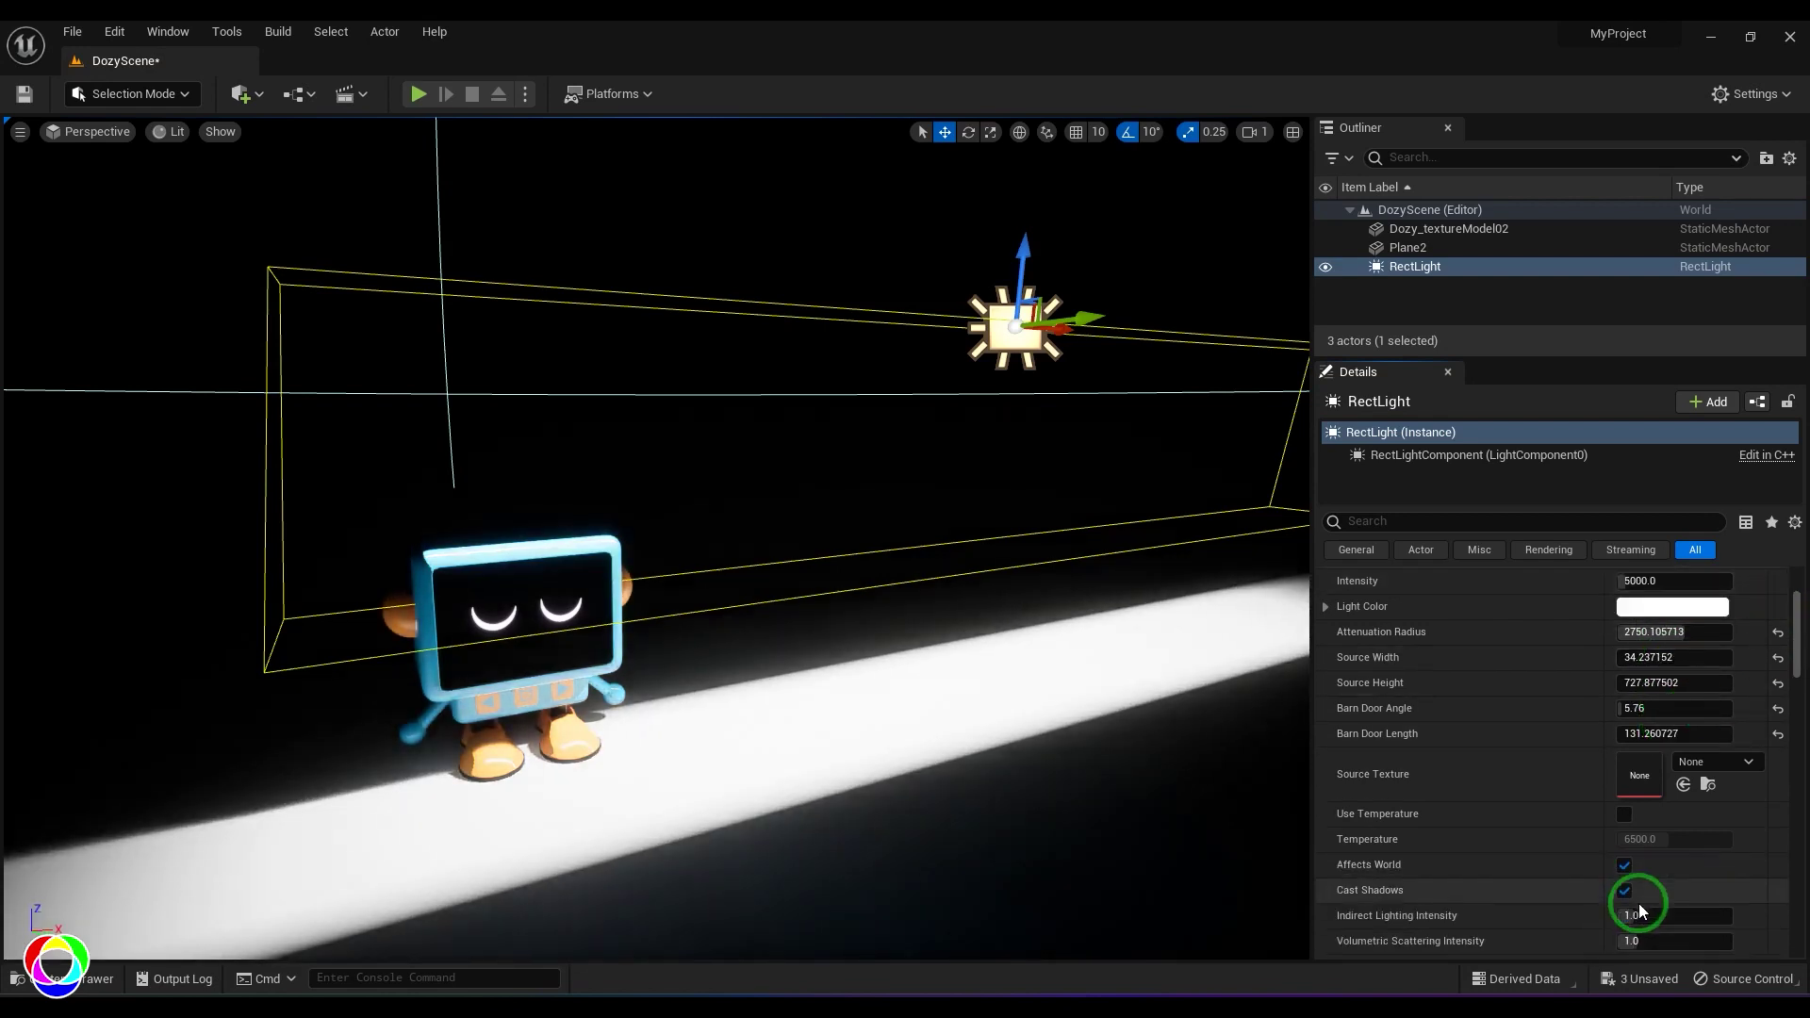
{"action": "left_click", "coordinate": [1676, 903]}
{"action": "left_click", "coordinate": [1682, 806]}
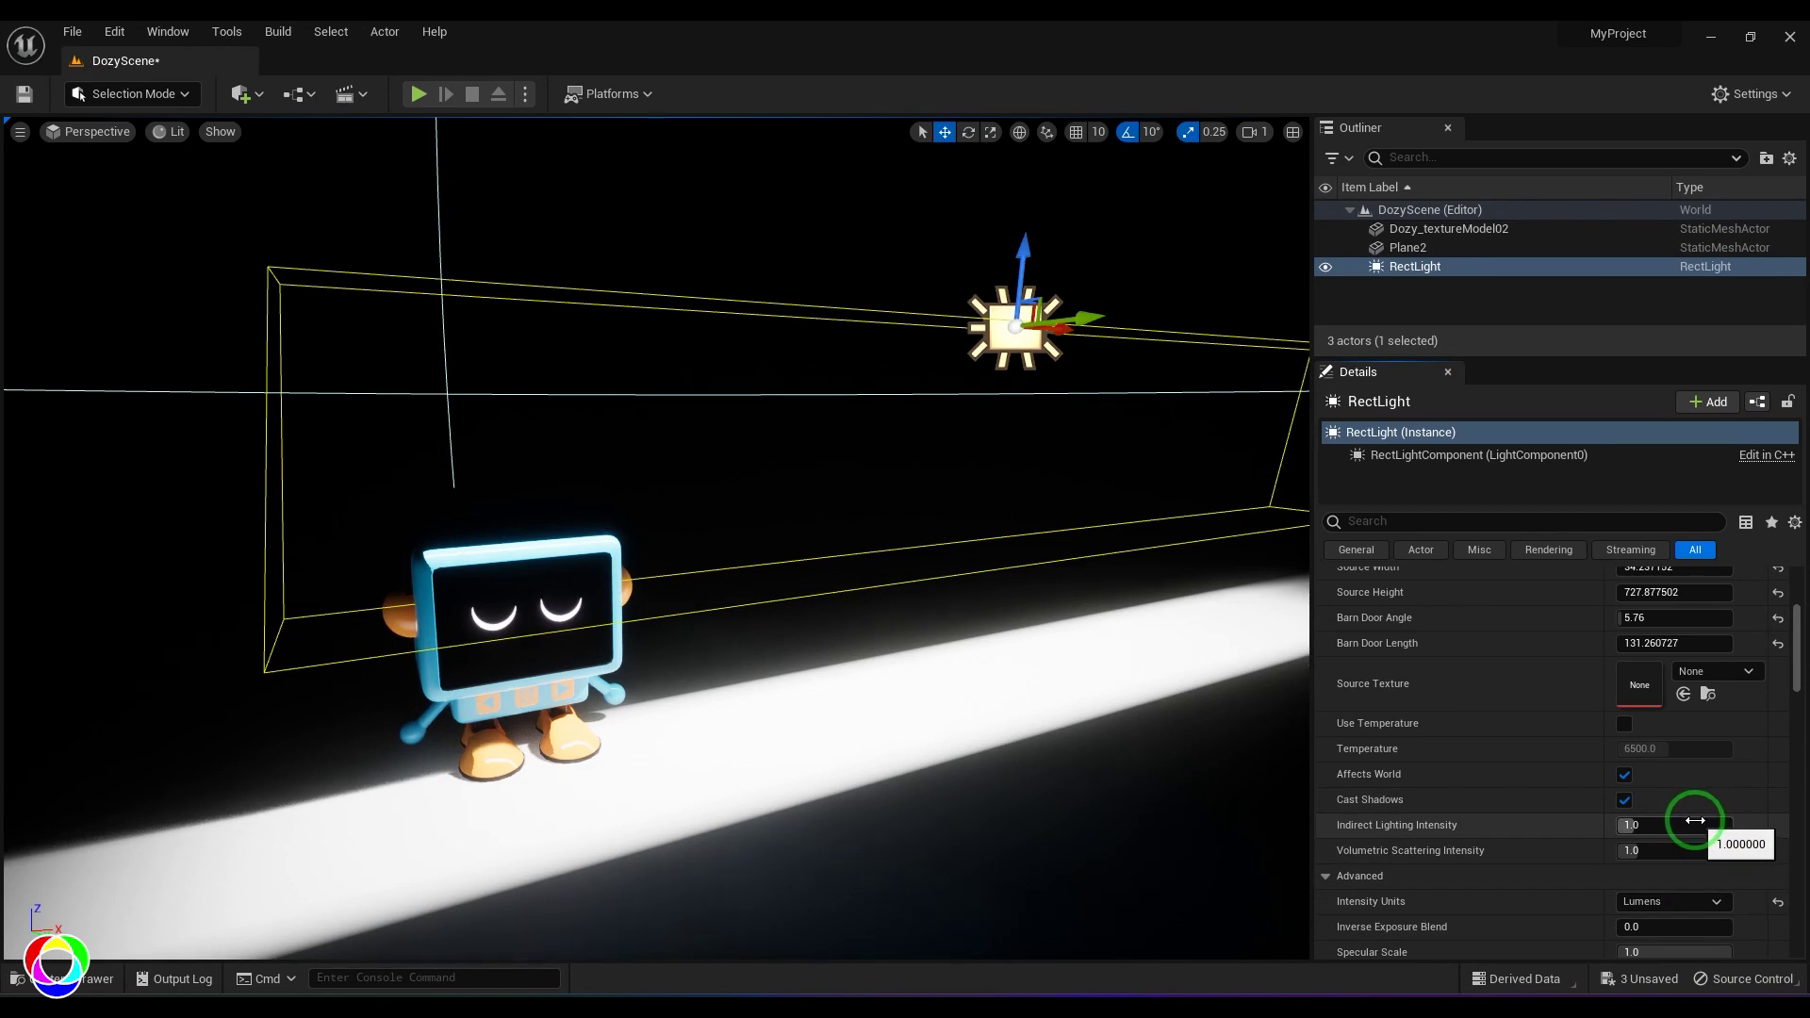
In the Advanced section, choose Unitless from the RectLight's Intensity Units dropdown.
{"action": "scroll", "coordinate": [1695, 820], "scroll_direction": "up", "scroll_amount": 3}
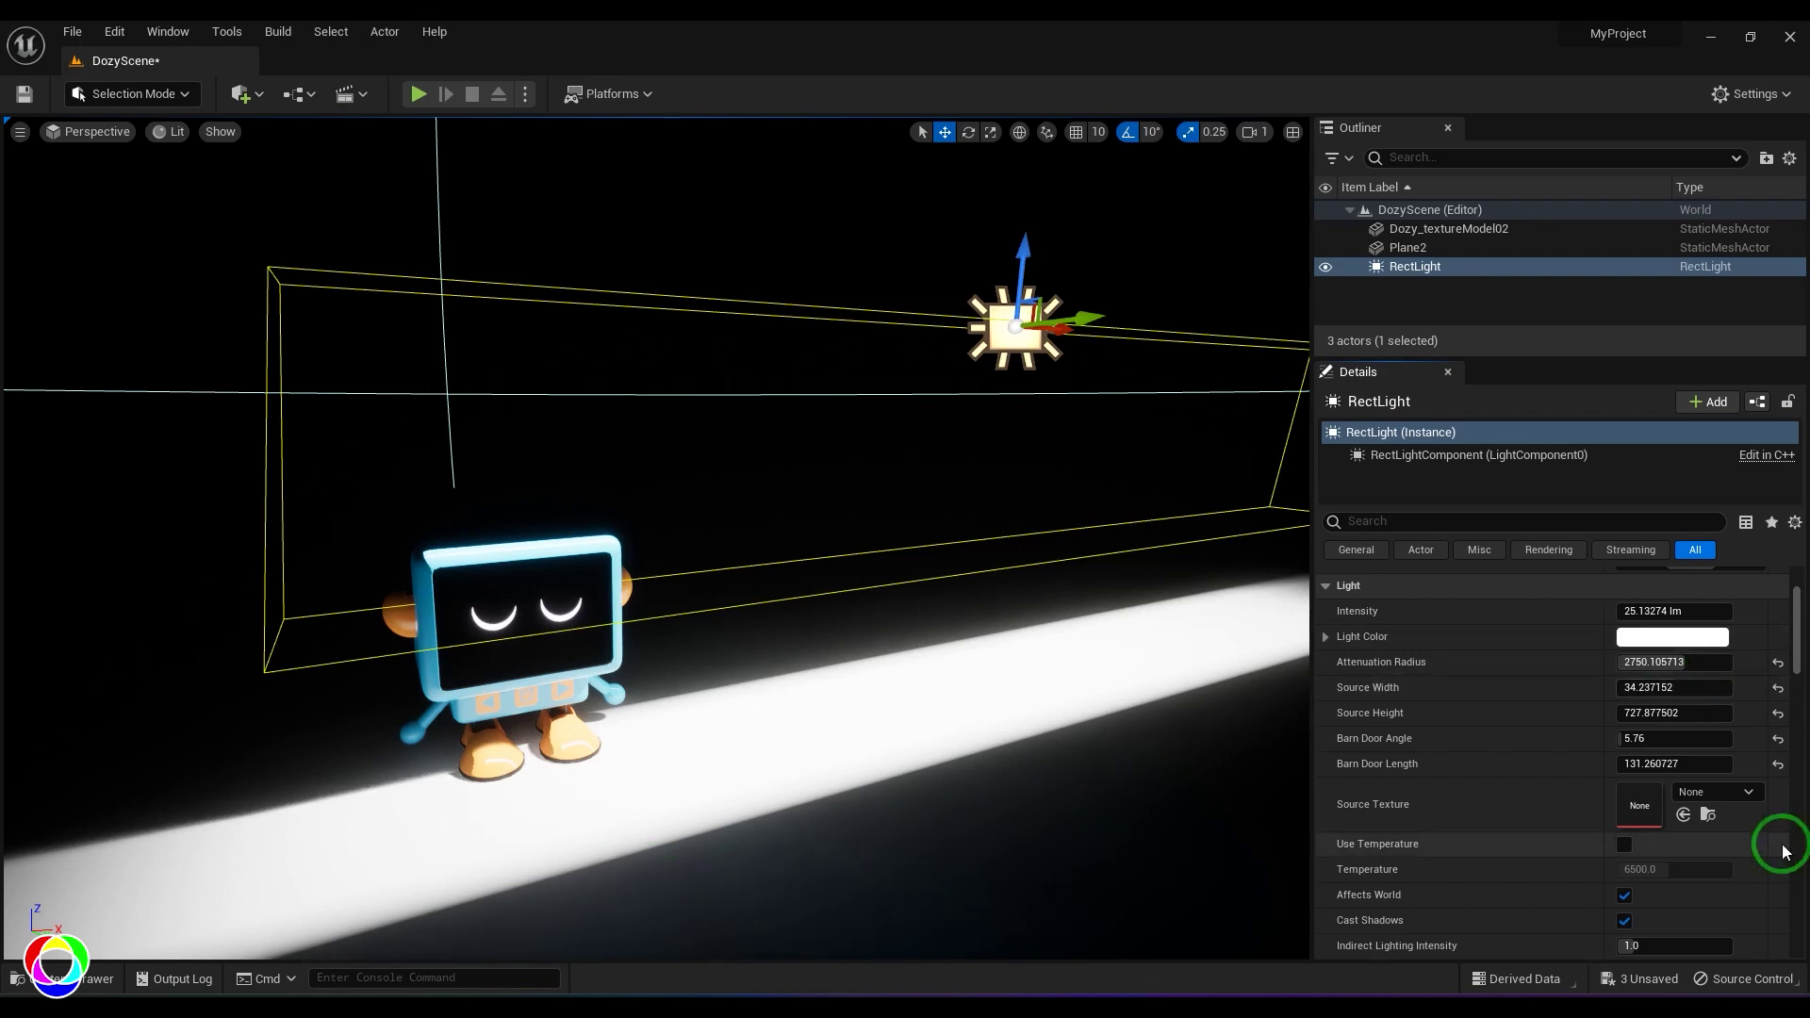
{"action": "scroll", "coordinate": [1678, 849], "scroll_direction": "down", "scroll_amount": 3}
{"action": "left_click", "coordinate": [1687, 873]}
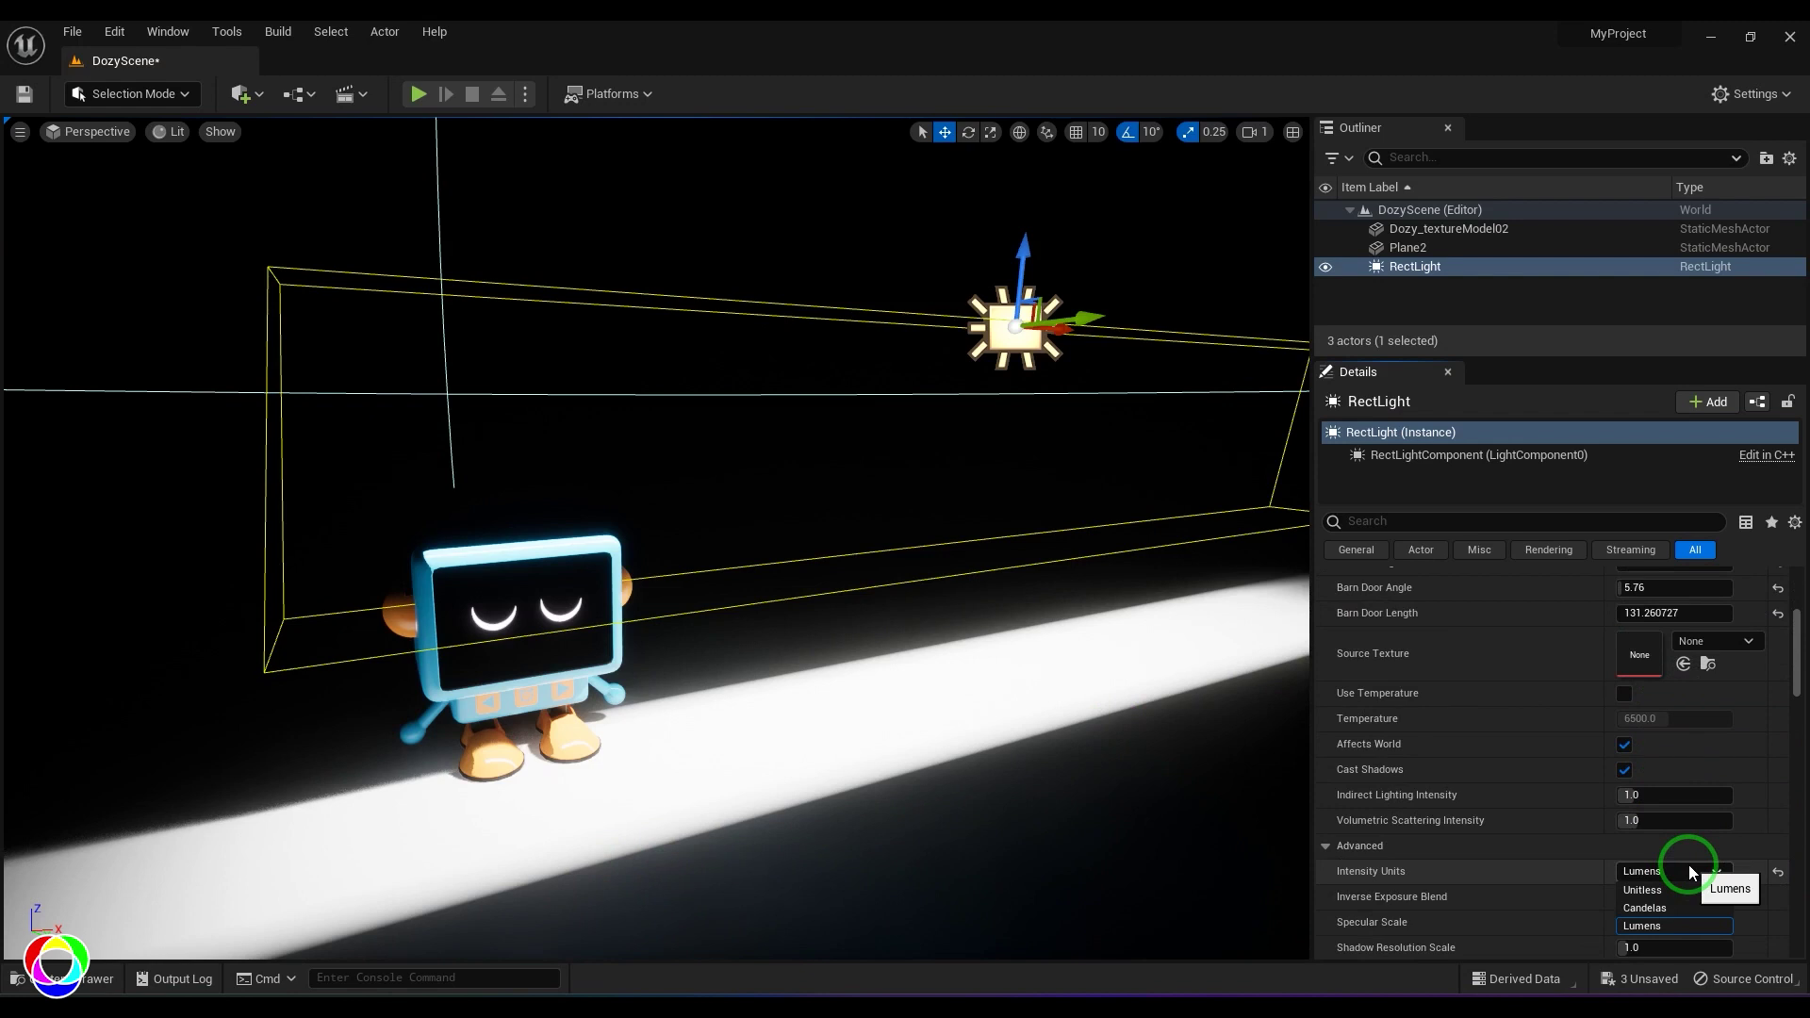
{"action": "left_click", "coordinate": [1692, 892]}
{"action": "scroll", "coordinate": [1759, 820], "scroll_direction": "down", "scroll_amount": 1}
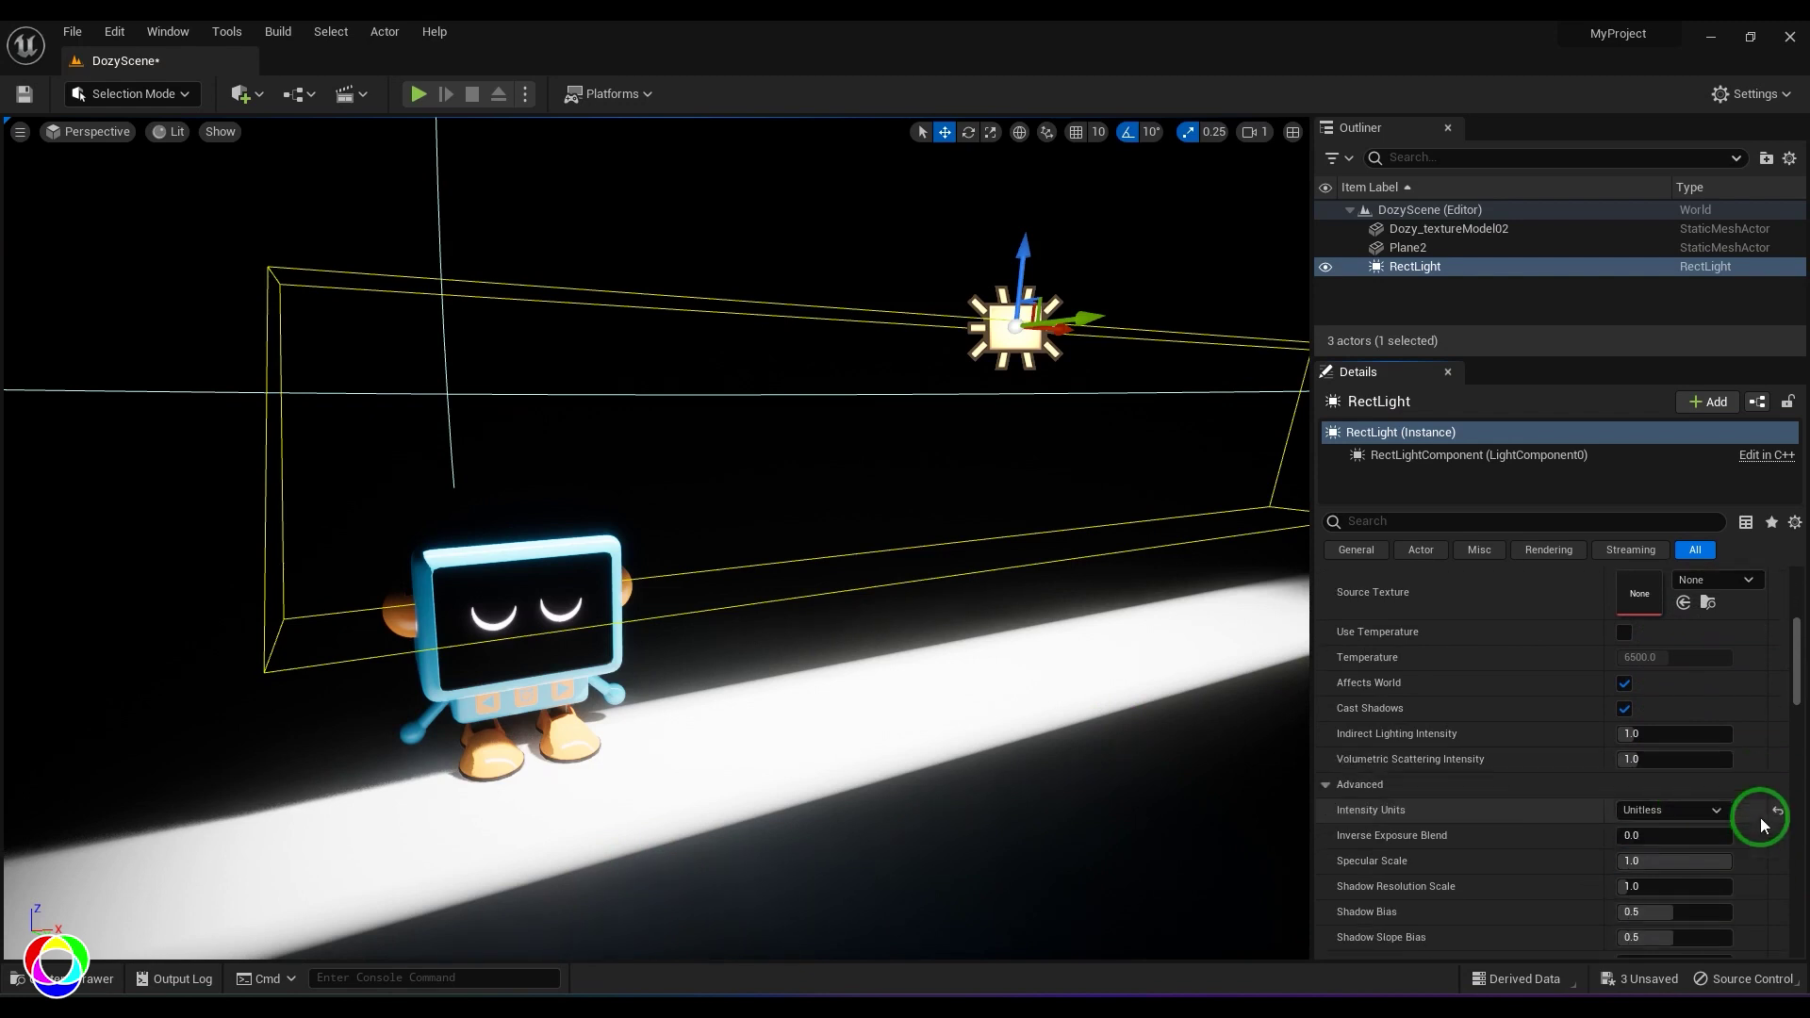
{"action": "scroll", "coordinate": [1755, 808], "scroll_direction": "down", "scroll_amount": 1}
{"action": "scroll", "coordinate": [1755, 809], "scroll_direction": "up", "scroll_amount": 3}
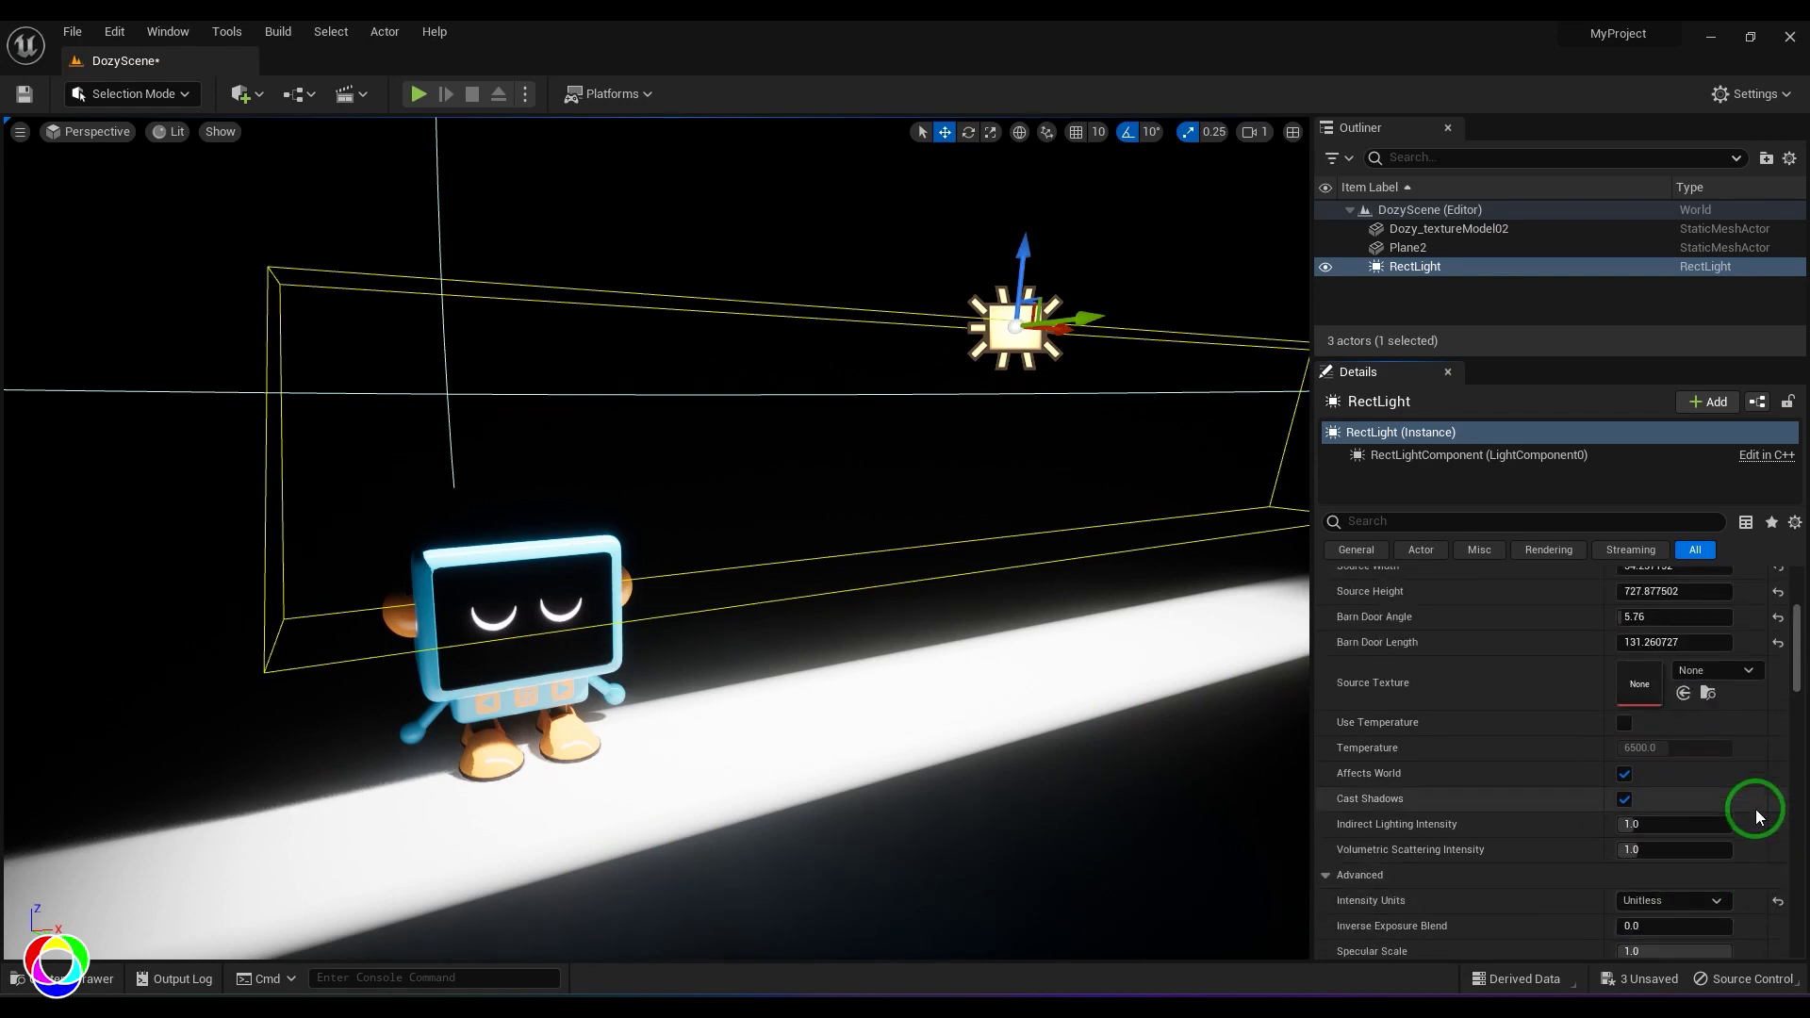